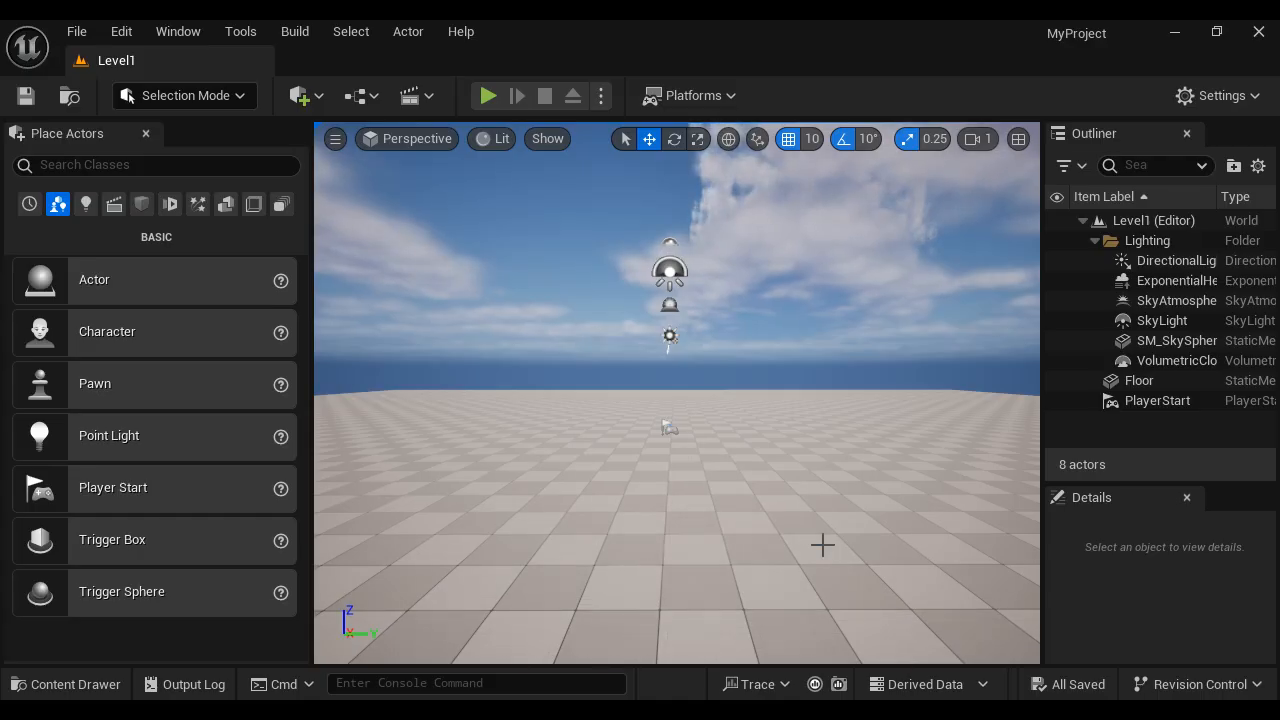
Step: Delete the checkered floor from the level and switch the editor to Landscape mode
{"action": "left_click", "coordinate": [622, 485]}
{"action": "key", "text": "Delete"}
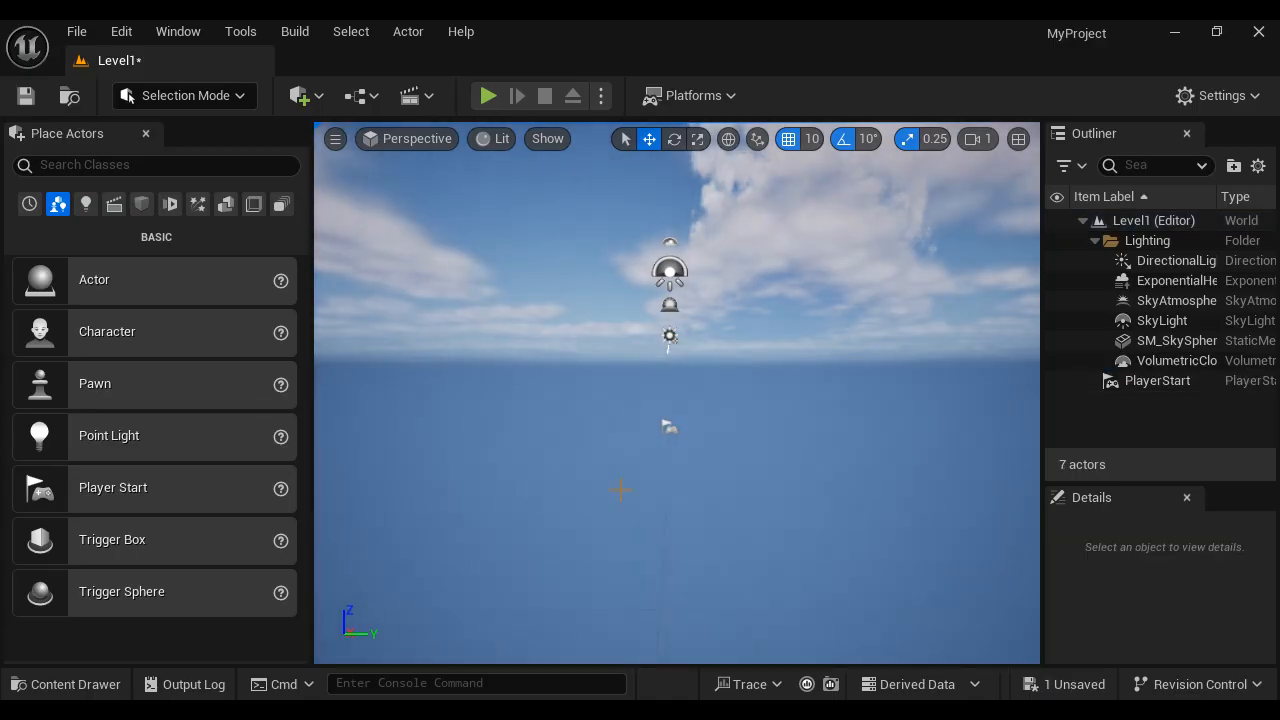
{"action": "left_click", "coordinate": [240, 96]}
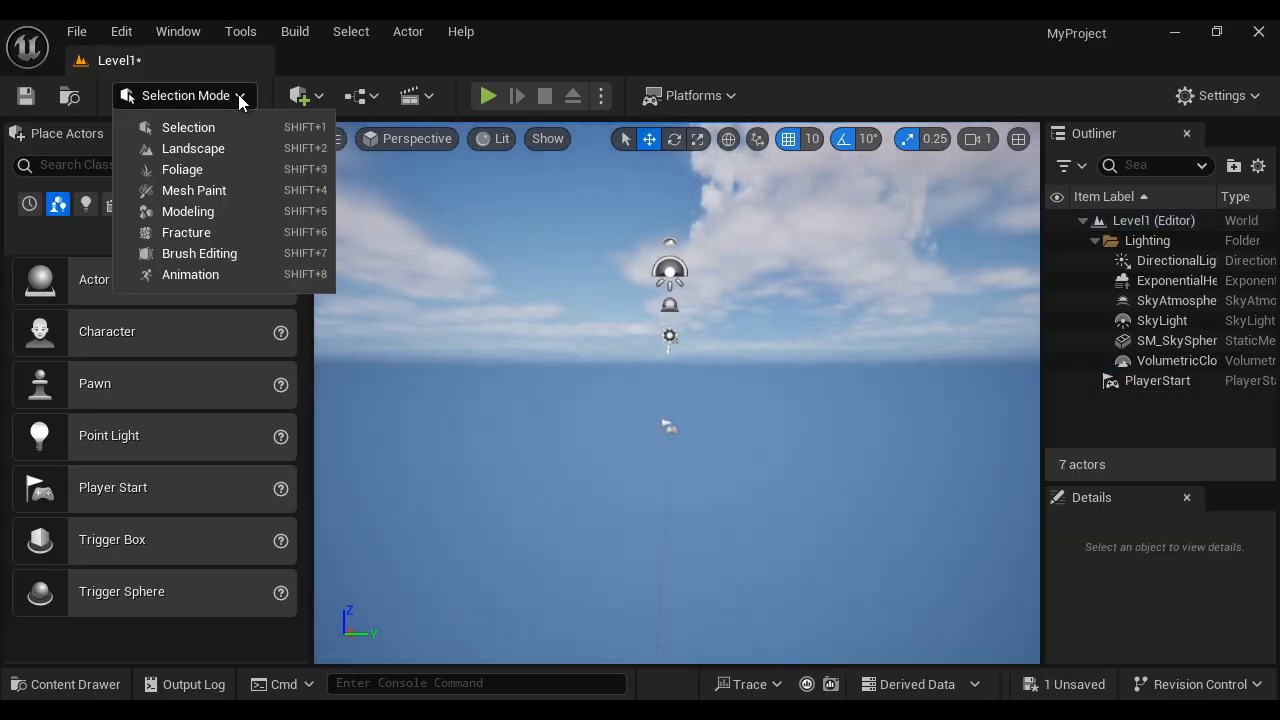
{"action": "left_click", "coordinate": [227, 149]}
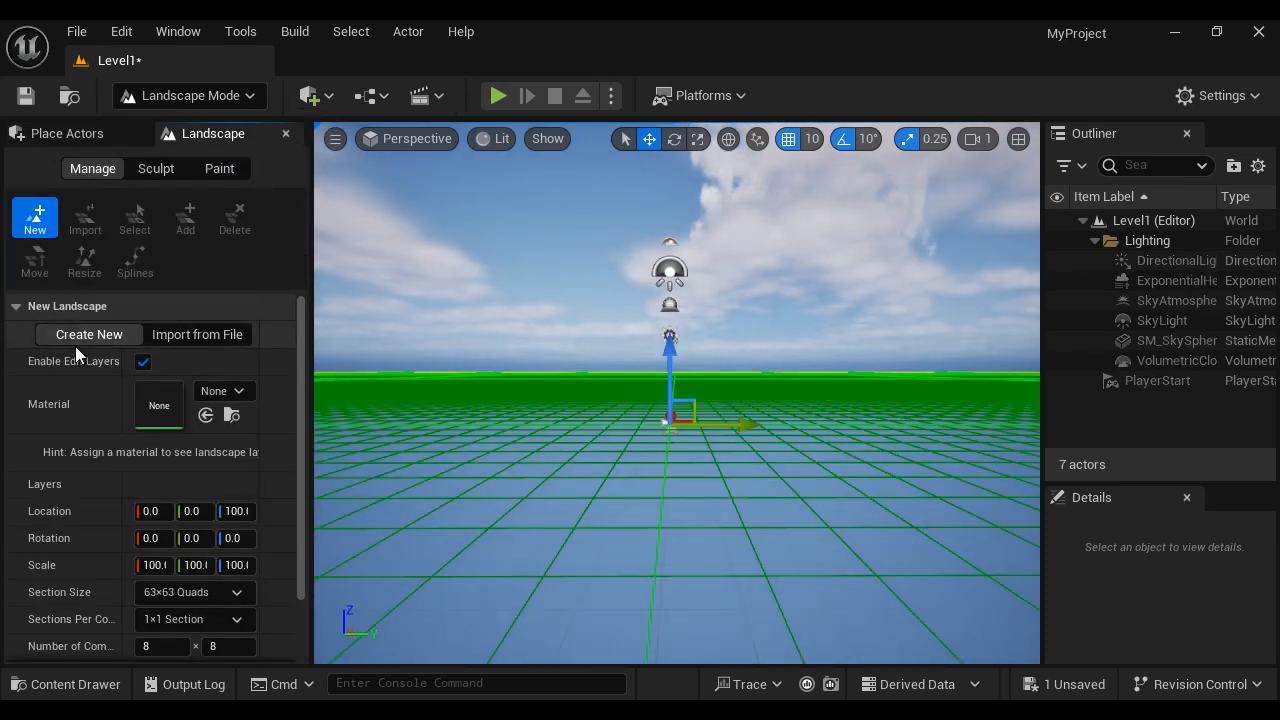
Step: Create a new landscape with the number of components set to 2 × 2
{"action": "left_click", "coordinate": [75, 336]}
{"action": "left_click_drag", "start_coordinate": [300, 457], "coordinate": [285, 564]}
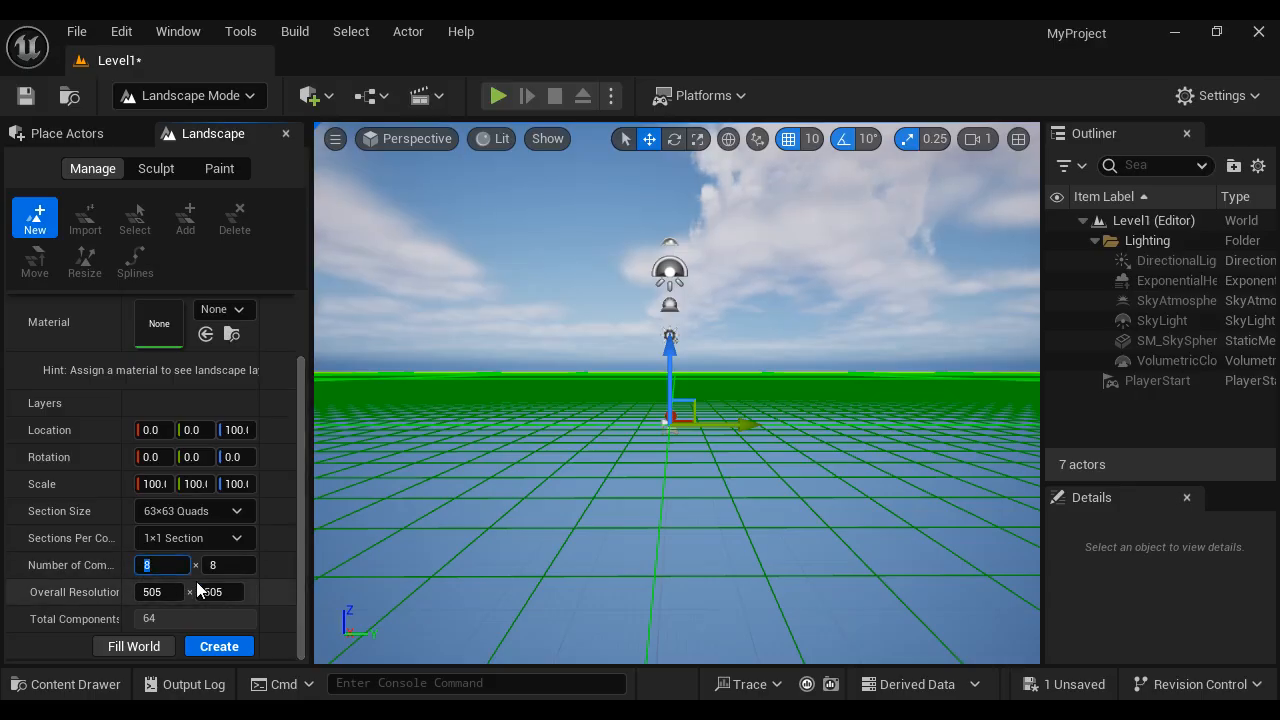
{"action": "type", "text": "2"}
{"action": "key", "text": "Tab"}
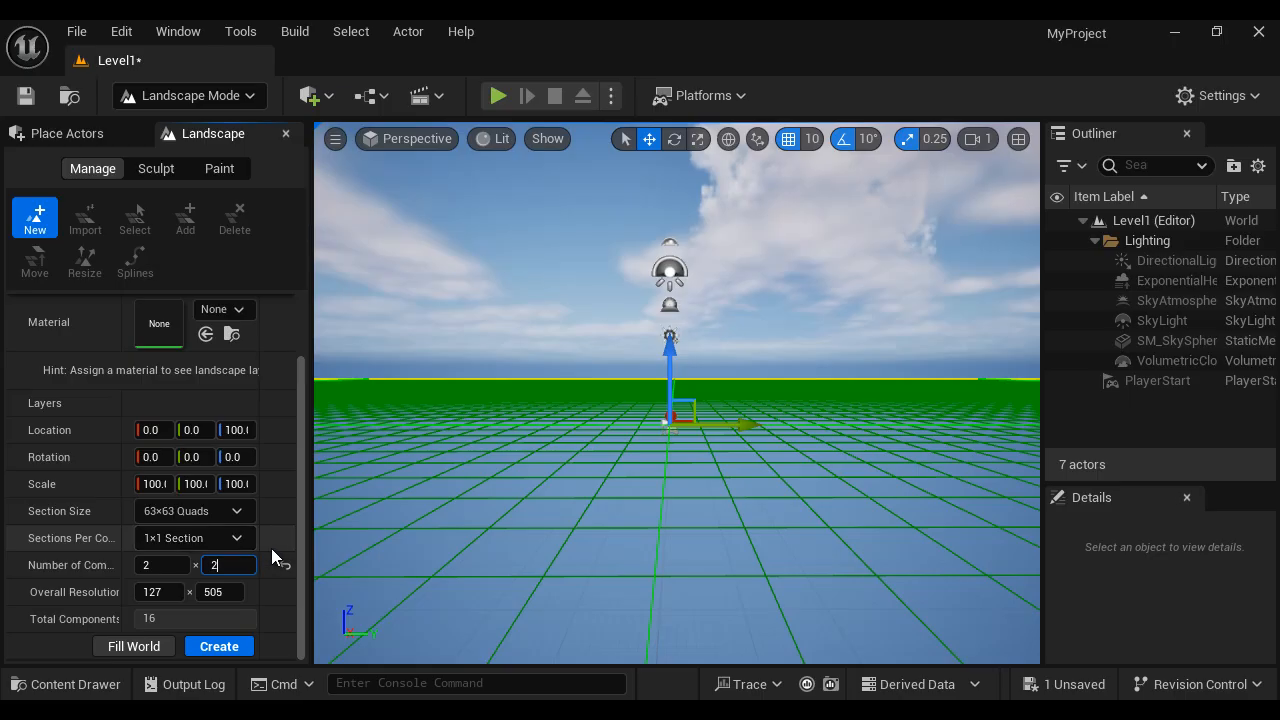
{"action": "left_click", "coordinate": [219, 646]}
{"action": "mouse_move", "coordinate": [672, 471]}
{"action": "right_mouse_down"}
{"action": "mouse_move", "coordinate": [649, 614]}
{"action": "mouse_move", "coordinate": [668, 590]}
{"action": "right_mouse_up"}
{"action": "key", "text": "s"}
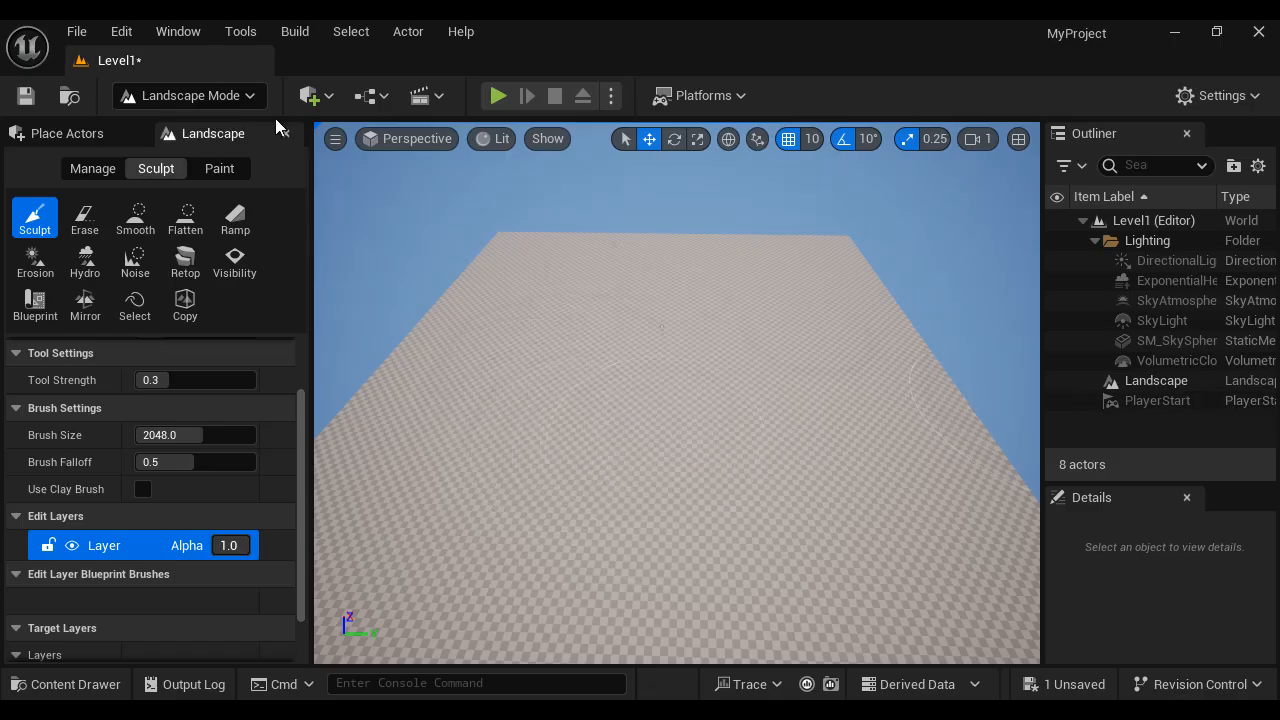
Step: Return to Selection mode and raise PlayerStart above the landscape surface
{"action": "left_click", "coordinate": [250, 95]}
{"action": "left_click", "coordinate": [237, 125]}
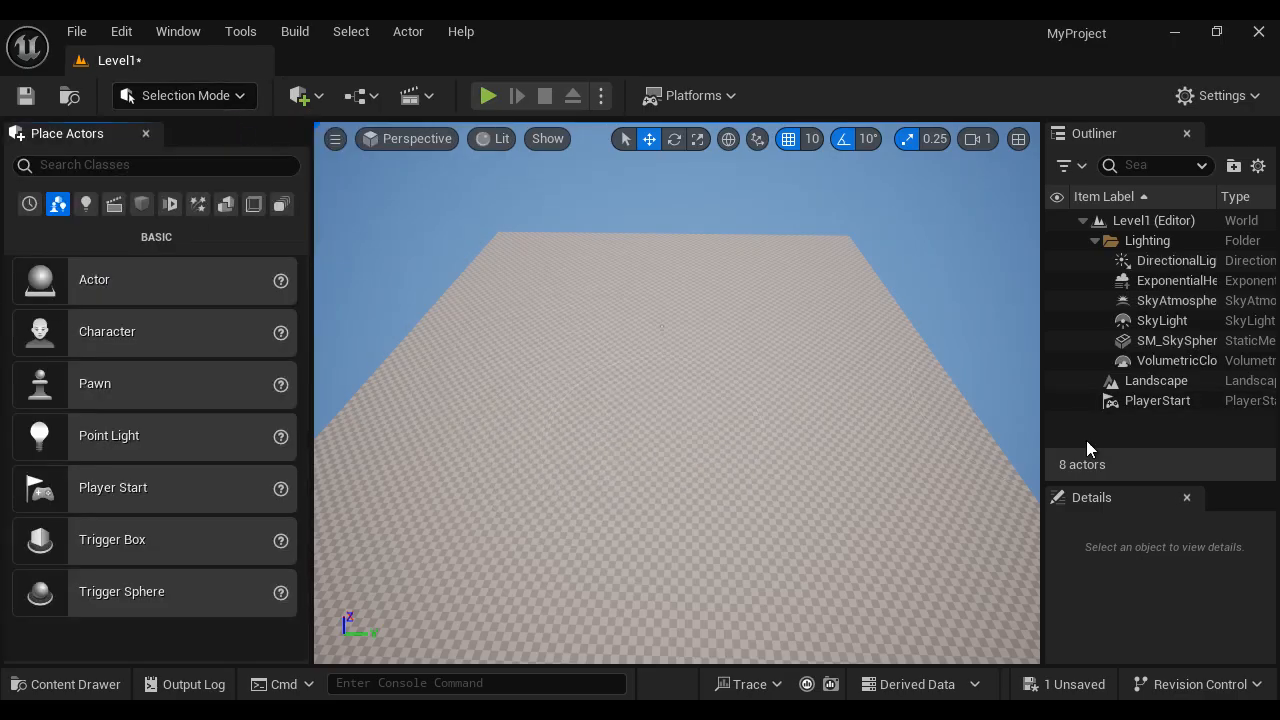
{"action": "left_click", "coordinate": [1158, 401]}
{"action": "key", "text": "f"}
{"action": "mouse_move", "coordinate": [809, 550]}
{"action": "left_mouse_down", "text": "alt"}
{"action": "mouse_move", "coordinate": [801, 417]}
{"action": "mouse_move", "coordinate": [793, 533]}
{"action": "left_mouse_up", "text": "alt"}
{"action": "left_click_drag", "start_coordinate": [673, 360], "coordinate": [668, 268]}
Step: Play the level, walk the character across the flat landscape, and stop the play session
{"action": "left_click", "coordinate": [487, 96]}
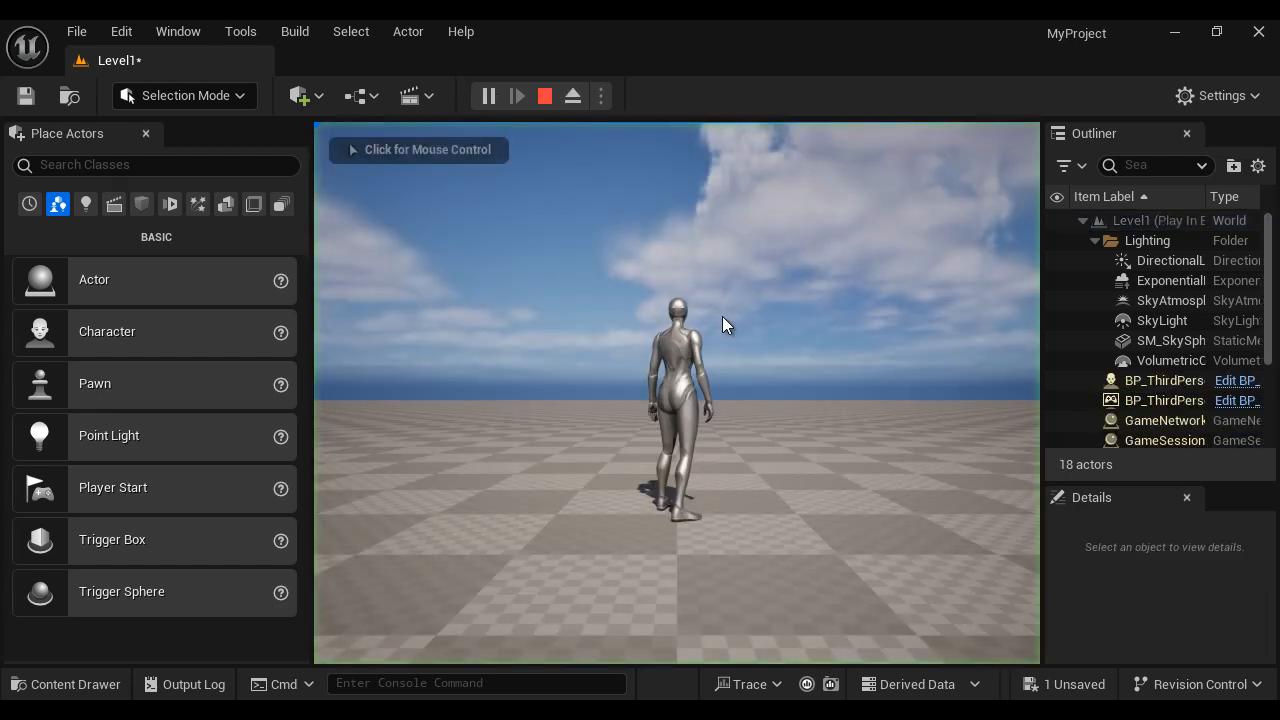
{"action": "left_click", "coordinate": [721, 316]}
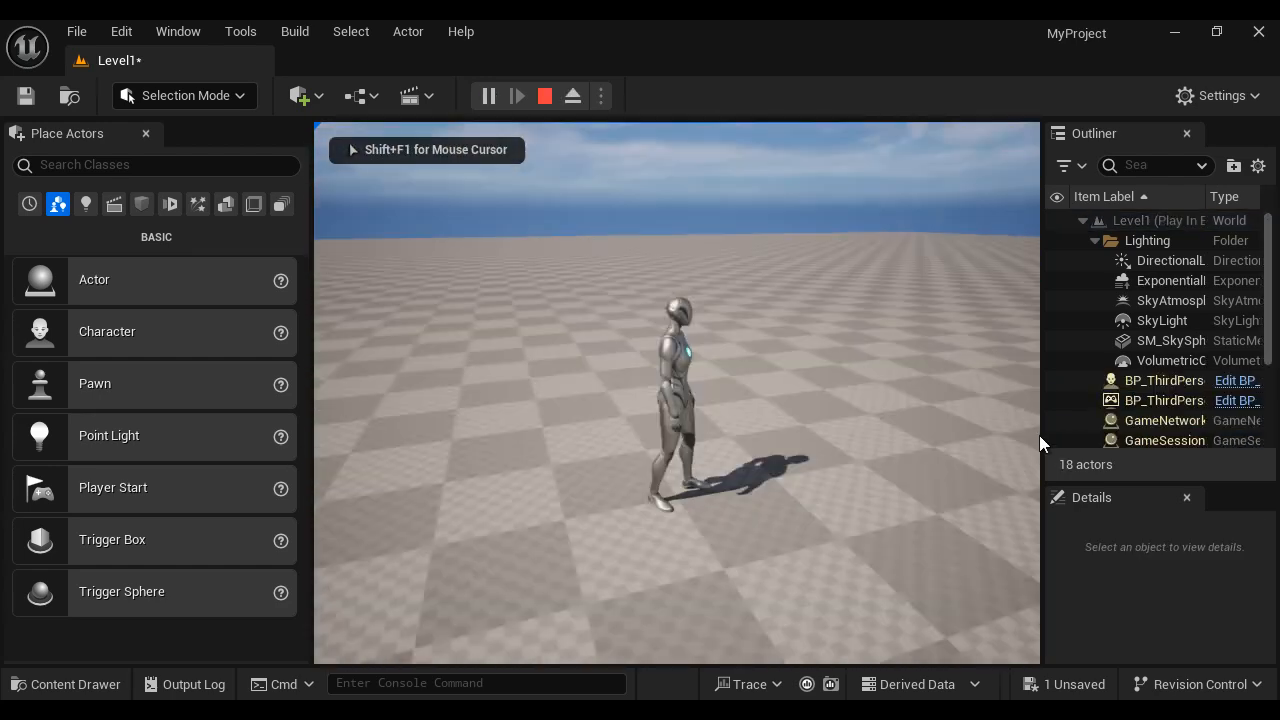
{"action": "key", "text": "w"}
{"action": "key", "text": "w"}
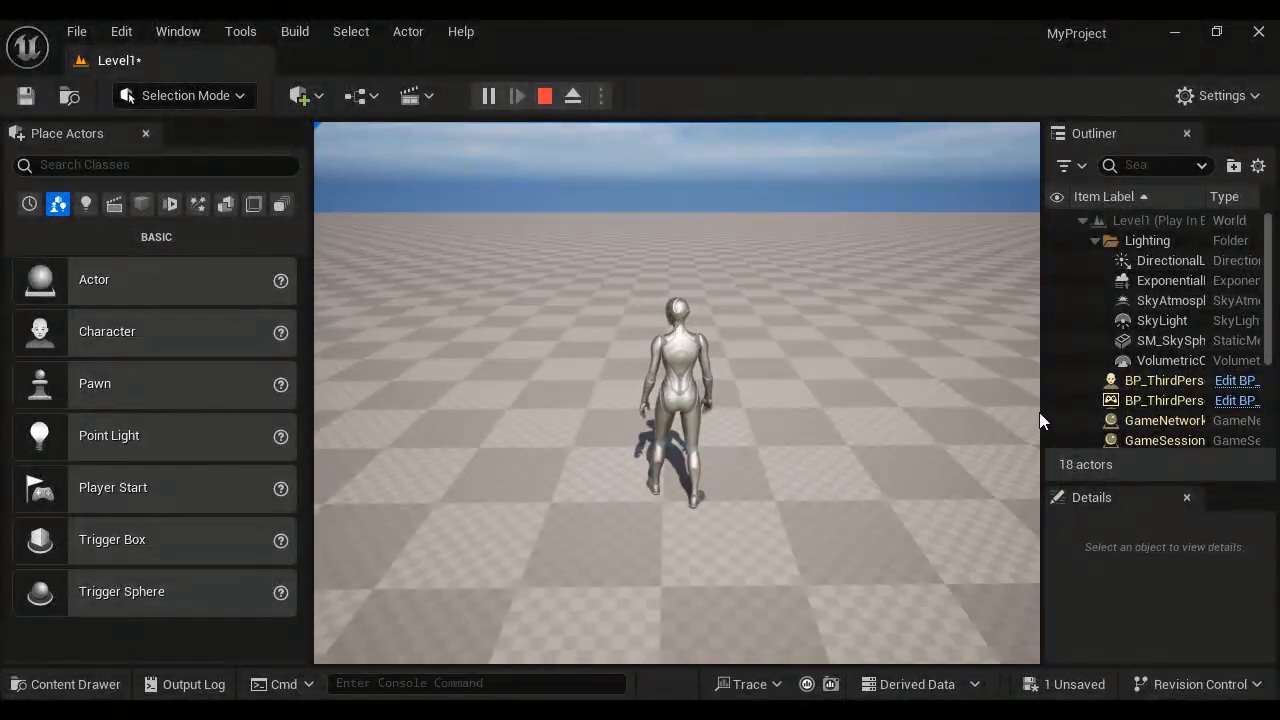
{"action": "key", "text": "Escape"}
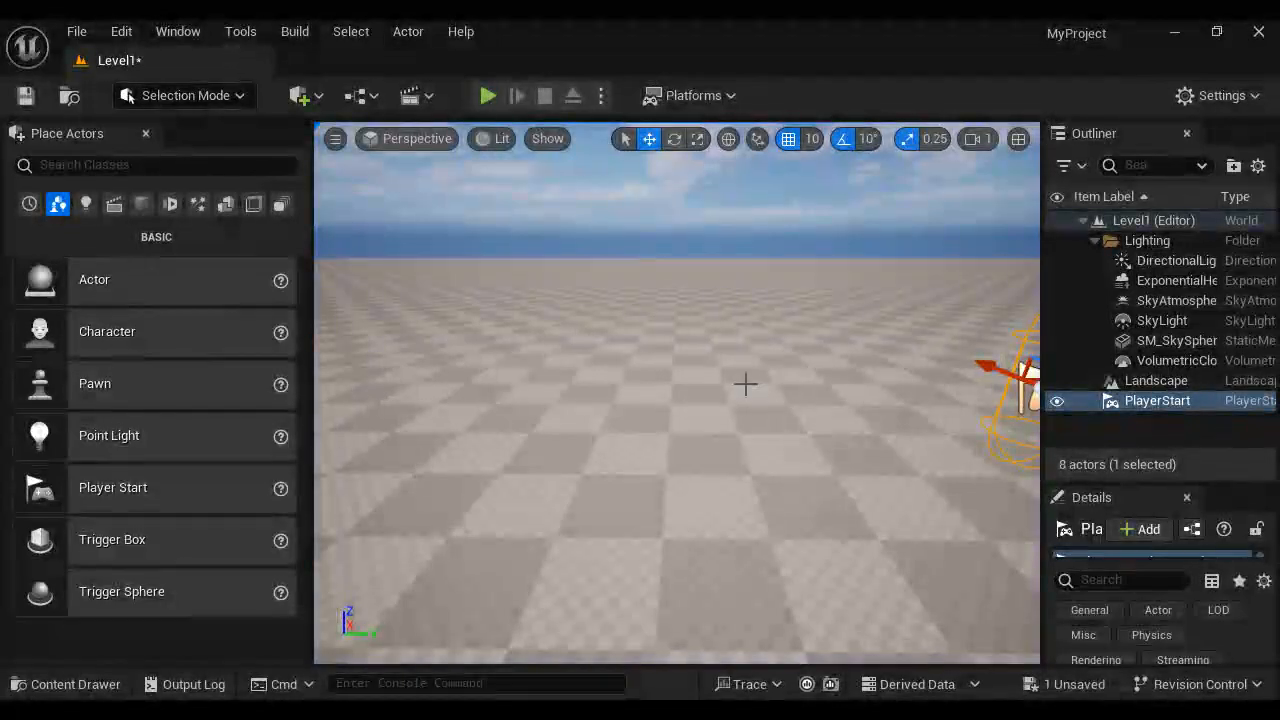
Step: Switch to Landscape mode and select the Landscape actor for sculpting
{"action": "scroll", "coordinate": [745, 384], "scroll_direction": "down", "scroll_amount": 5}
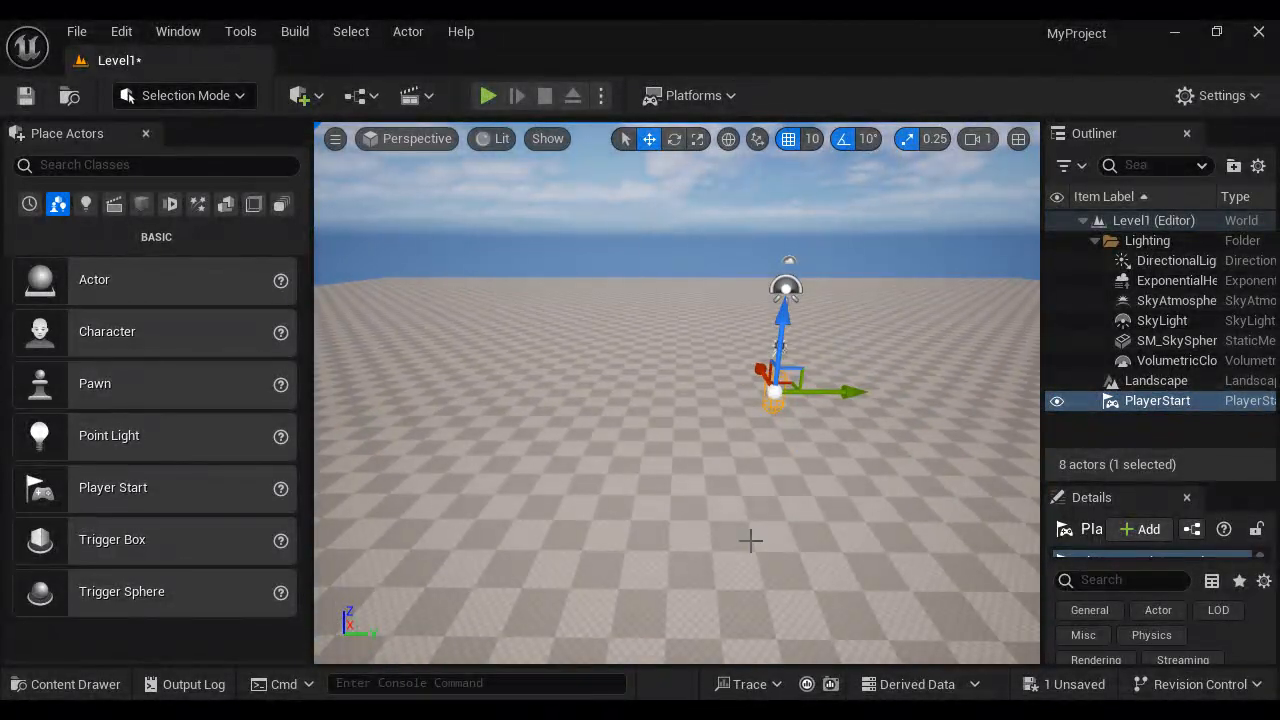
{"action": "left_click", "coordinate": [240, 95]}
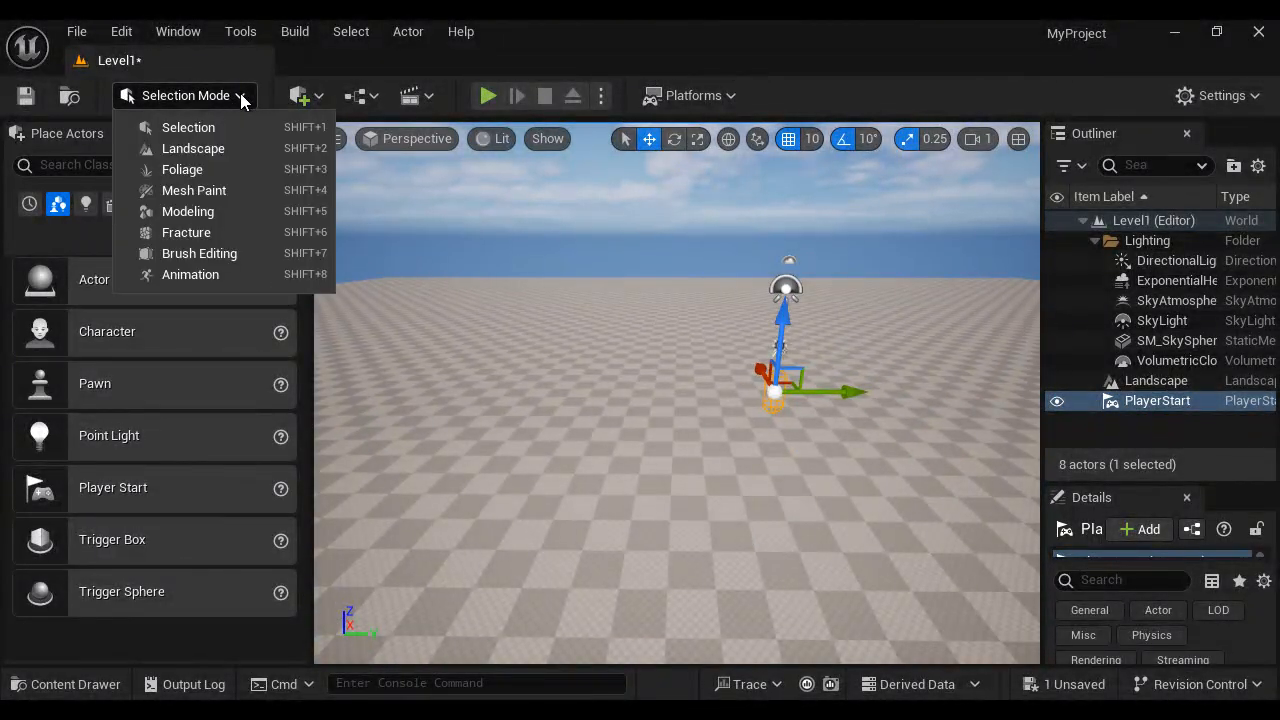
{"action": "left_click", "coordinate": [209, 151]}
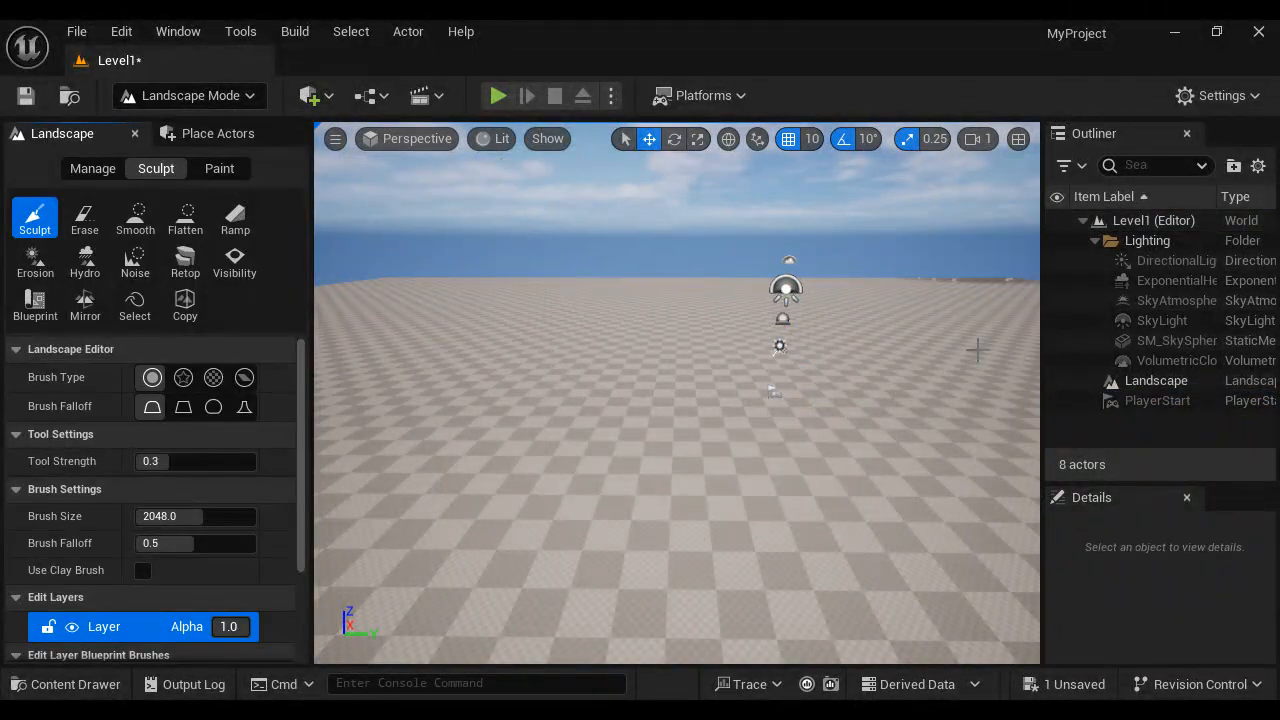
{"action": "left_click", "coordinate": [1157, 382]}
{"action": "scroll", "coordinate": [728, 380], "scroll_direction": "down", "scroll_amount": 10}
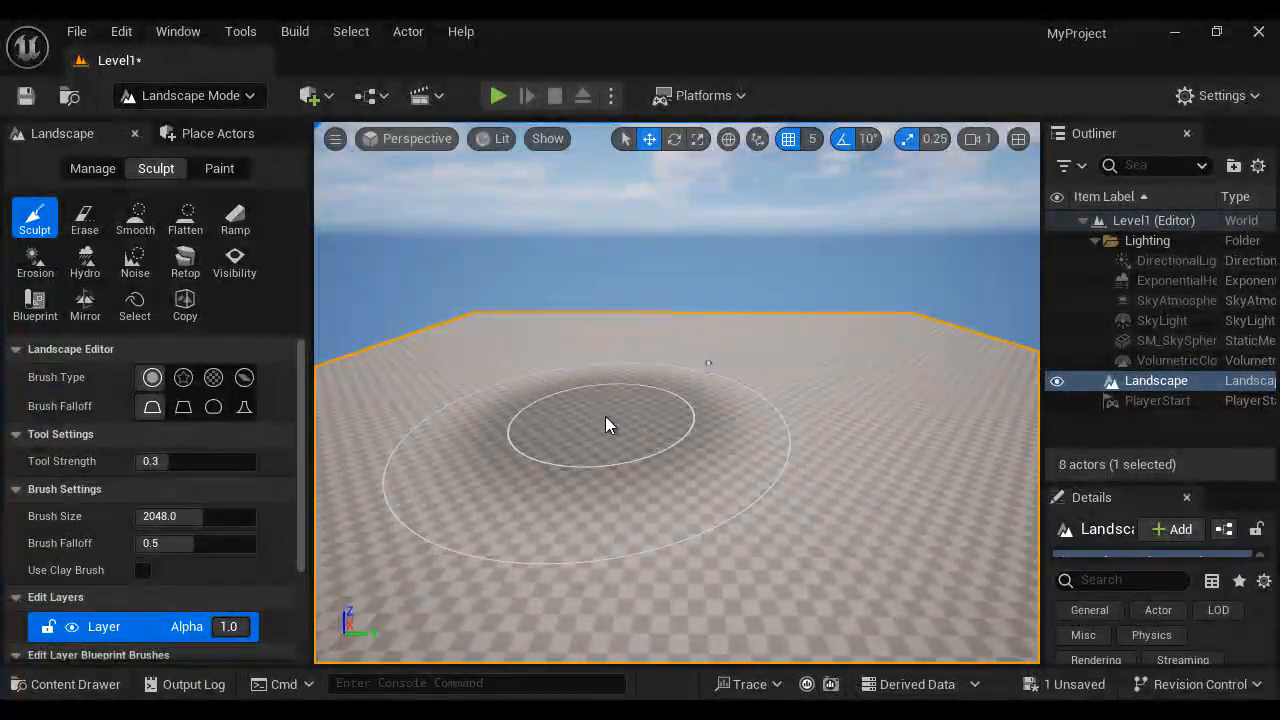
Step: Reduce the Sculpt brush size to about 459
{"action": "key", "text": "bracketleft"}
{"action": "key", "text": "bracketleft"}
{"action": "key", "text": "bracketleft"}
{"action": "key", "text": "bracketleft"}
{"action": "key", "text": "bracketleft"}
{"action": "key", "text": "bracketleft"}
{"action": "key", "text": "bracketleft"}
{"action": "key", "text": "bracketleft"}
{"action": "key", "text": "bracketleft"}
{"action": "key", "text": "bracketleft"}
{"action": "key", "text": "bracketleft"}
{"action": "key", "text": "bracketleft"}
{"action": "key", "text": "bracketleft"}
{"action": "key", "text": "bracketleft"}
{"action": "key", "text": "bracketleft"}
{"action": "key", "text": "bracketleft"}
{"action": "key", "text": "bracketleft"}
{"action": "key", "text": "bracketleft"}
{"action": "key", "text": "bracketleft"}
{"action": "key", "text": "bracketleft"}
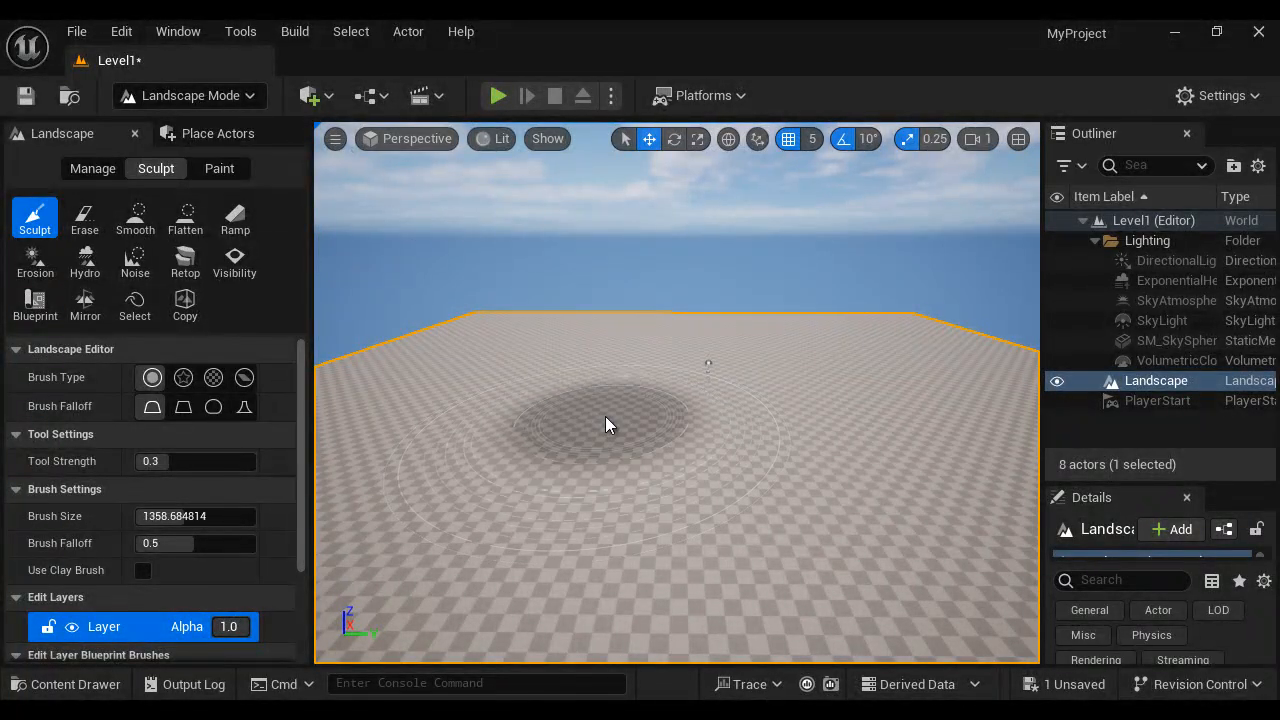
{"action": "key", "text": "bracketright"}
{"action": "key", "text": "bracketright"}
{"action": "key", "text": "bracketright"}
{"action": "key", "text": "bracketright"}
{"action": "key", "text": "bracketright"}
{"action": "key", "text": "bracketright"}
{"action": "key", "text": "bracketright"}
{"action": "key", "text": "bracketright"}
{"action": "key", "text": "bracketright"}
{"action": "key", "text": "bracketright"}
{"action": "key", "text": "bracketright"}
{"action": "key", "text": "bracketright"}
{"action": "key", "text": "bracketright"}
{"action": "key", "text": "bracketright"}
{"action": "key", "text": "bracketright"}
{"action": "key", "text": "bracketright"}
{"action": "key", "text": "bracketright"}
{"action": "key", "text": "bracketright"}
{"action": "key", "text": "bracketright"}
{"action": "key", "text": "bracketright"}
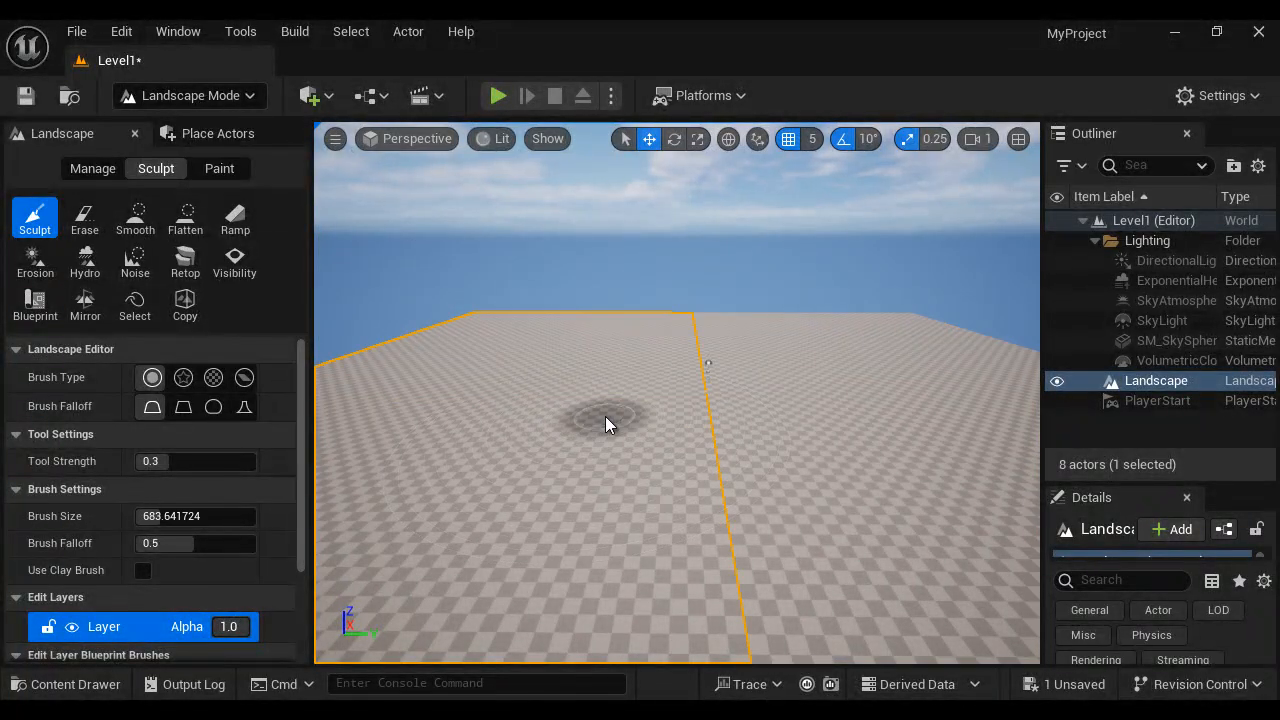
{"action": "key", "text": "bracketleft"}
{"action": "key", "text": "bracketleft"}
{"action": "key", "text": "bracketleft"}
{"action": "key", "text": "bracketleft"}
{"action": "key", "text": "bracketleft"}
{"action": "key", "text": "bracketleft"}
{"action": "key", "text": "bracketleft"}
{"action": "key", "text": "bracketleft"}
{"action": "key", "text": "bracketleft"}
{"action": "key", "text": "bracketleft"}
{"action": "key", "text": "bracketleft"}
{"action": "key", "text": "bracketleft"}
{"action": "key", "text": "bracketleft"}
{"action": "key", "text": "bracketleft"}
{"action": "key", "text": "bracketleft"}
{"action": "key", "text": "bracketleft"}
{"action": "key", "text": "bracketleft"}
{"action": "key", "text": "bracketleft"}
{"action": "key", "text": "bracketleft"}
{"action": "key", "text": "bracketleft"}
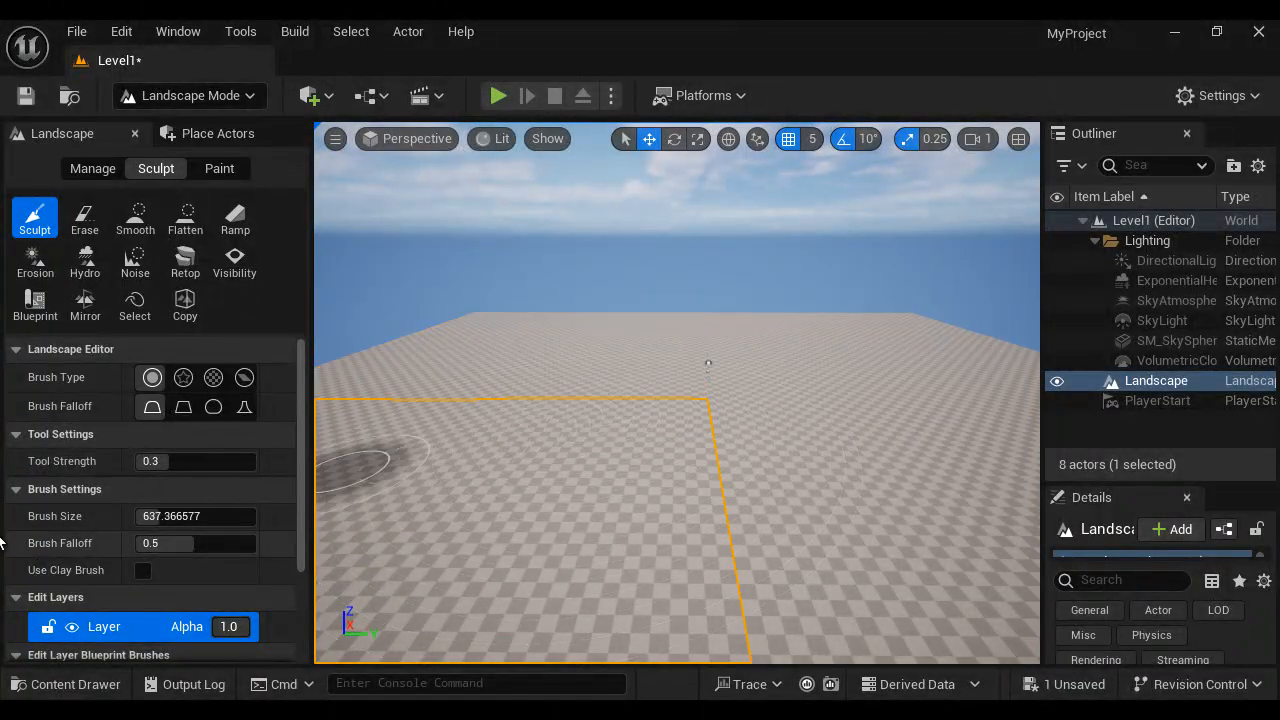
{"action": "mouse_move", "coordinate": [150, 516]}
{"action": "left_mouse_down"}
{"action": "mouse_move", "coordinate": [210, 516]}
{"action": "mouse_move", "coordinate": [155, 516]}
{"action": "left_mouse_up"}
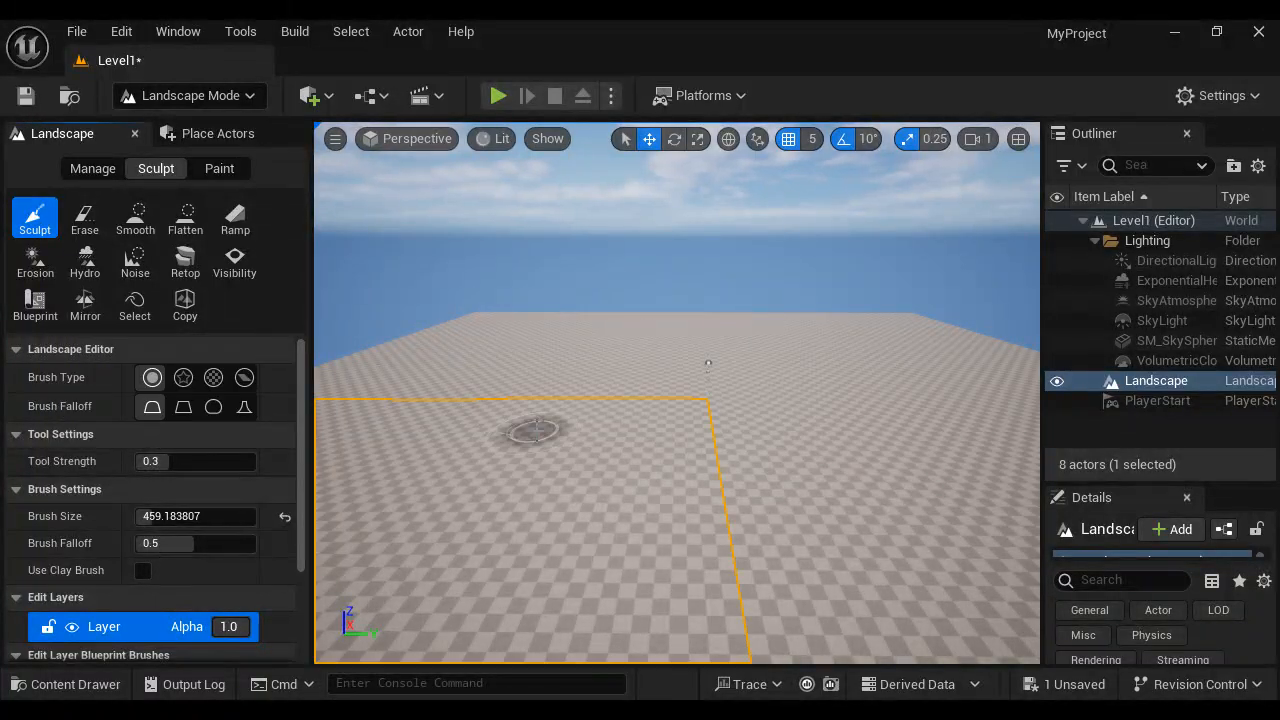
Step: Sculpt a tall hill, lower the ground beside it, and raise further hills and ridges around the middle of the landscape
{"action": "left_click_drag", "start_coordinate": [574, 445], "coordinate": [574, 445]}
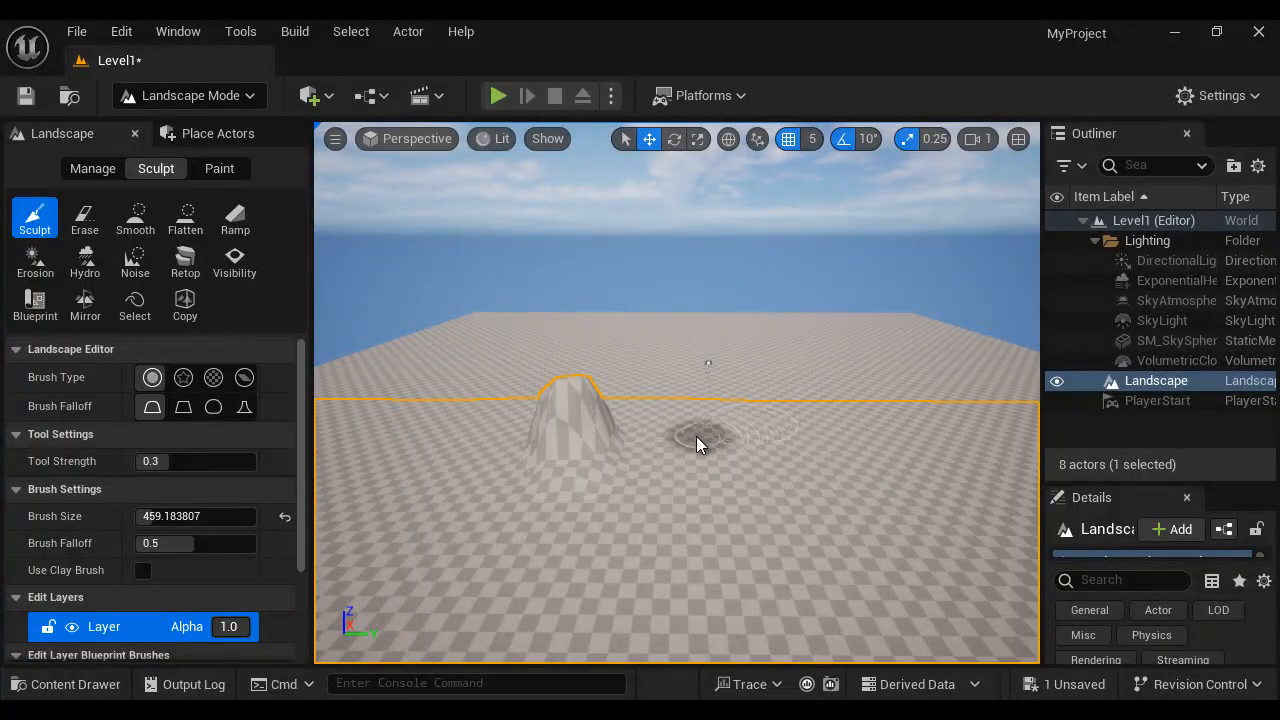
{"action": "left_click_drag", "start_coordinate": [689, 435], "coordinate": [816, 428], "text": "shift"}
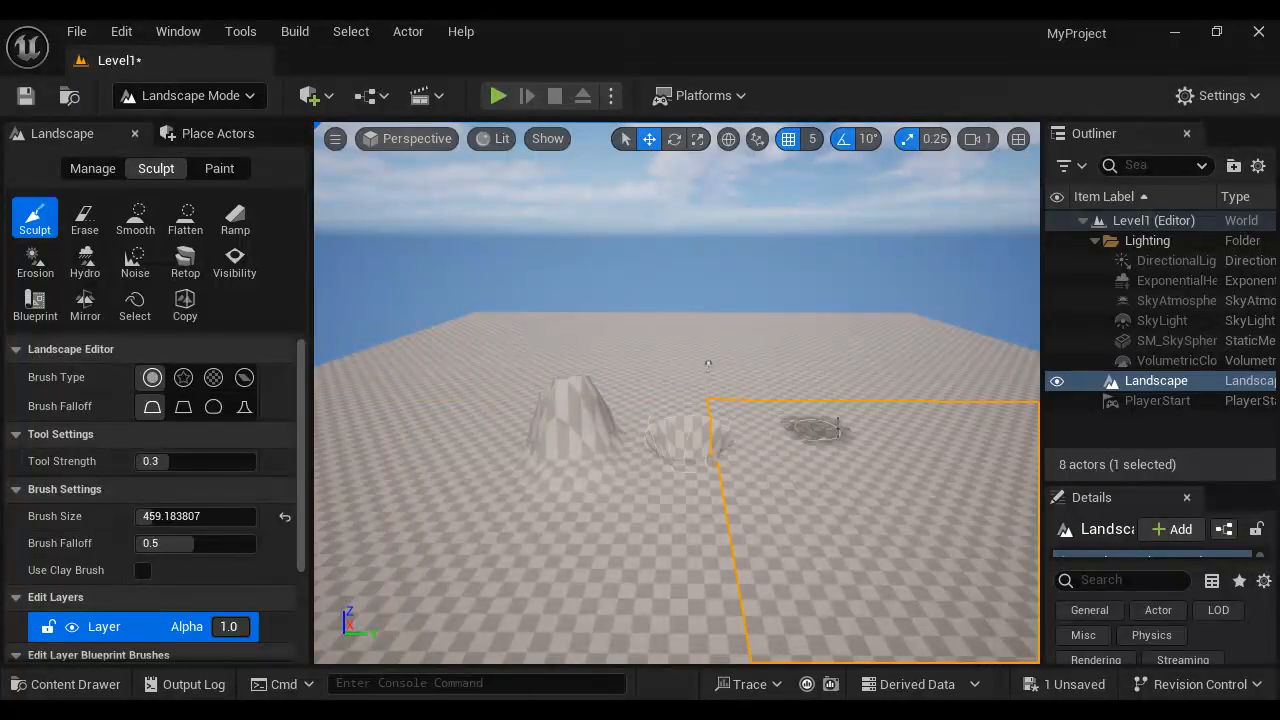
{"action": "mouse_move", "coordinate": [590, 445]}
{"action": "left_mouse_down"}
{"action": "mouse_move", "coordinate": [530, 490]}
{"action": "mouse_move", "coordinate": [414, 514]}
{"action": "mouse_move", "coordinate": [528, 528]}
{"action": "mouse_move", "coordinate": [714, 514]}
{"action": "mouse_move", "coordinate": [800, 490]}
{"action": "left_mouse_up"}
{"action": "mouse_move", "coordinate": [902, 490]}
{"action": "left_mouse_down"}
{"action": "mouse_move", "coordinate": [819, 511]}
{"action": "mouse_move", "coordinate": [816, 464]}
{"action": "mouse_move", "coordinate": [805, 480]}
{"action": "mouse_move", "coordinate": [757, 458]}
{"action": "mouse_move", "coordinate": [585, 508]}
{"action": "mouse_move", "coordinate": [430, 522]}
{"action": "mouse_move", "coordinate": [578, 506]}
{"action": "mouse_move", "coordinate": [548, 582]}
{"action": "mouse_move", "coordinate": [555, 628]}
{"action": "mouse_move", "coordinate": [686, 580]}
{"action": "mouse_move", "coordinate": [668, 500]}
{"action": "mouse_move", "coordinate": [494, 541]}
{"action": "left_mouse_up"}
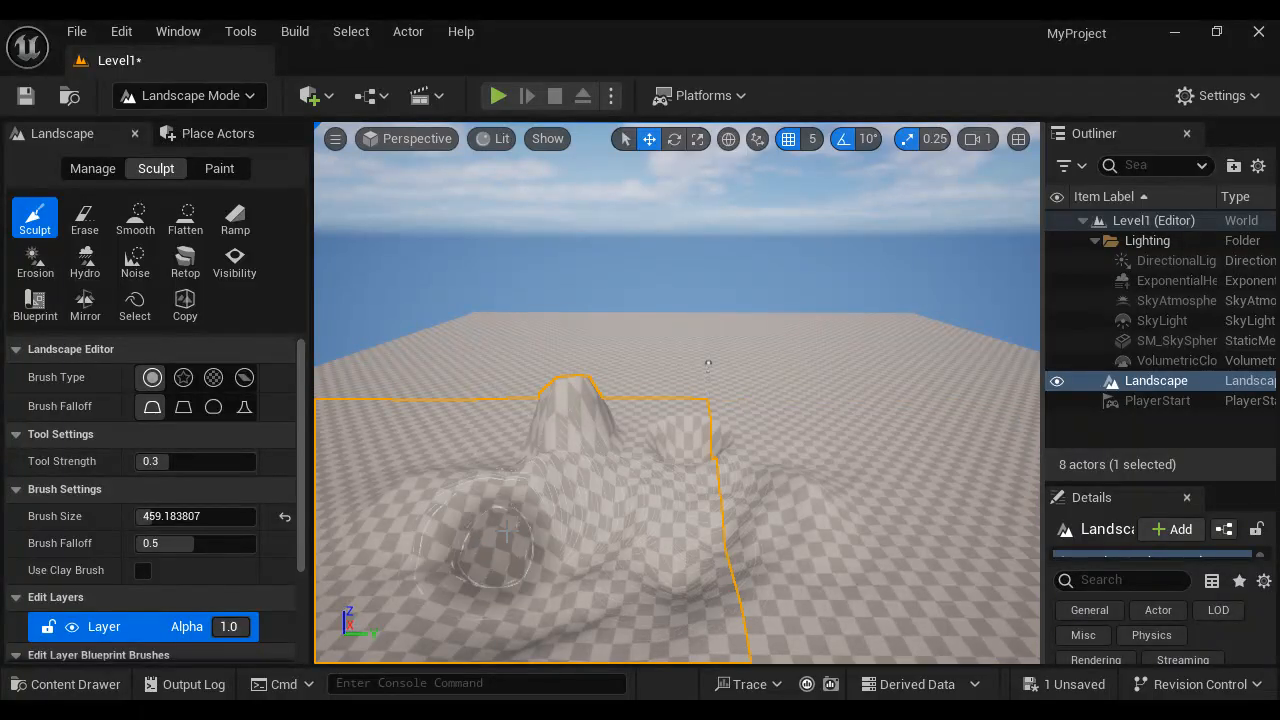
{"action": "mouse_move", "coordinate": [456, 421]}
{"action": "left_mouse_down"}
{"action": "mouse_move", "coordinate": [428, 436]}
{"action": "mouse_move", "coordinate": [472, 426]}
{"action": "left_mouse_up"}
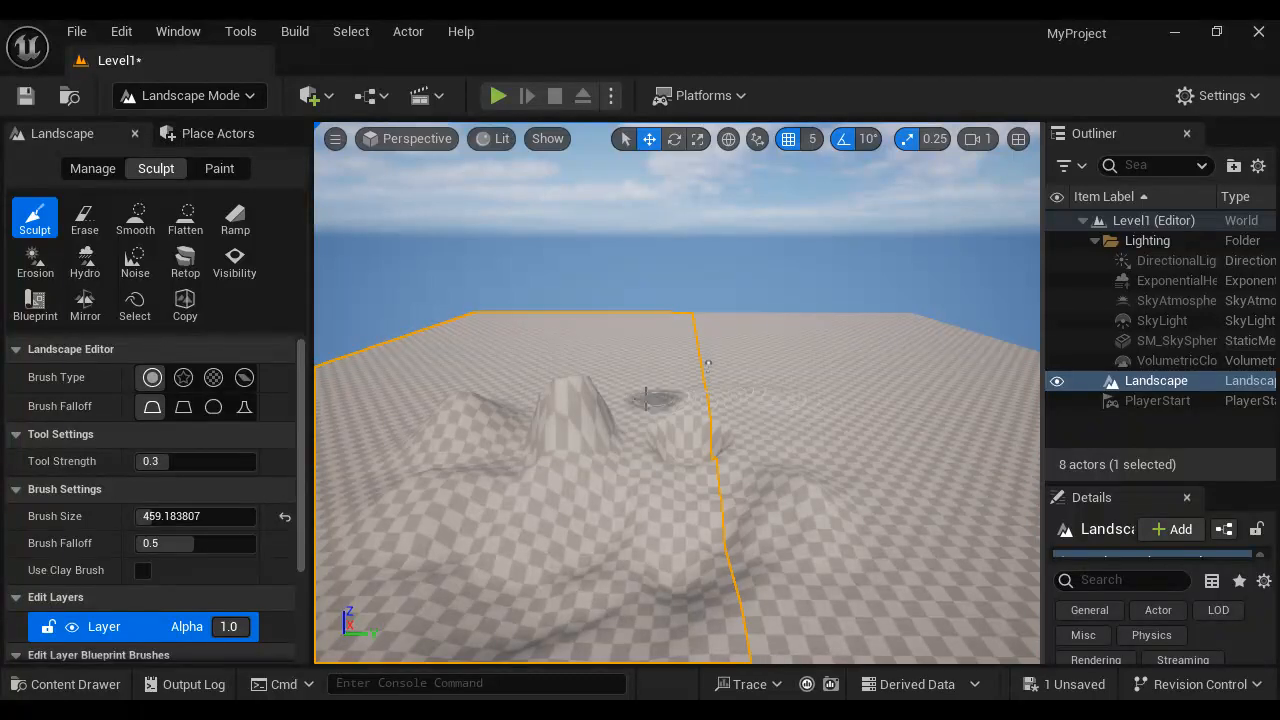
{"action": "left_click_drag", "start_coordinate": [643, 387], "coordinate": [652, 390]}
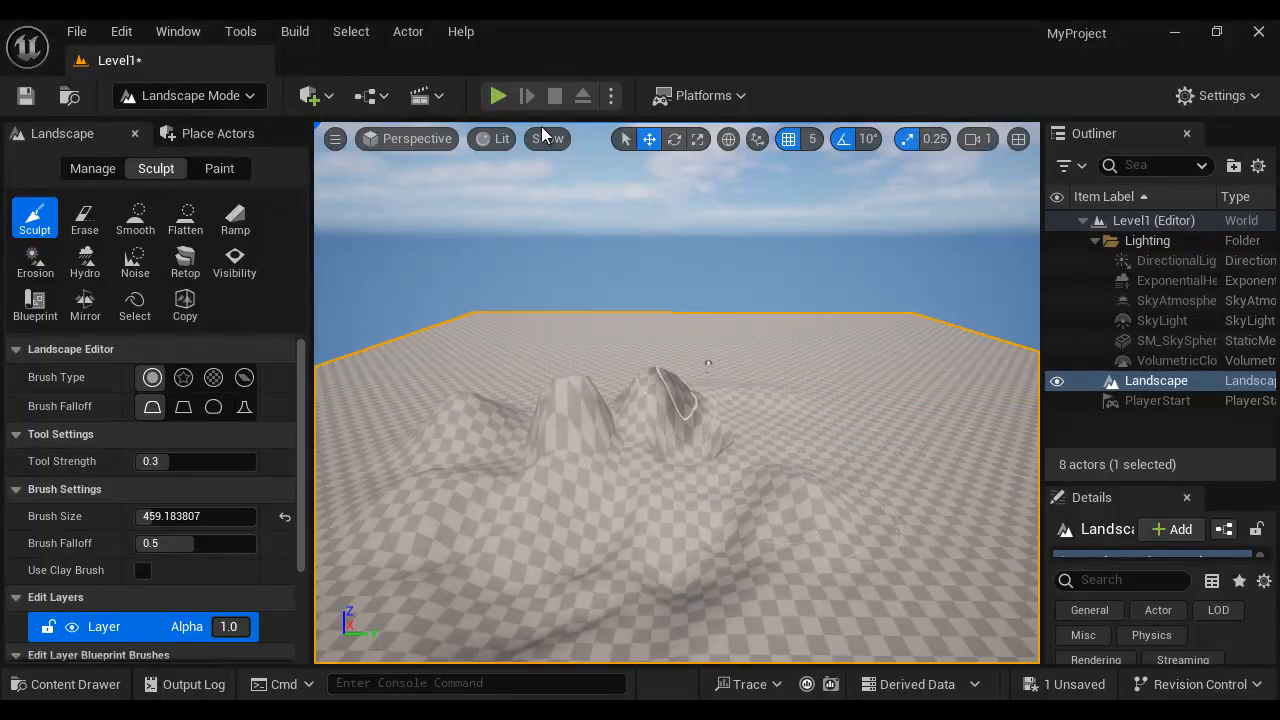
Step: Play the level to check where the character spawns on the sculpted terrain, and stop the session
{"action": "left_click", "coordinate": [497, 96]}
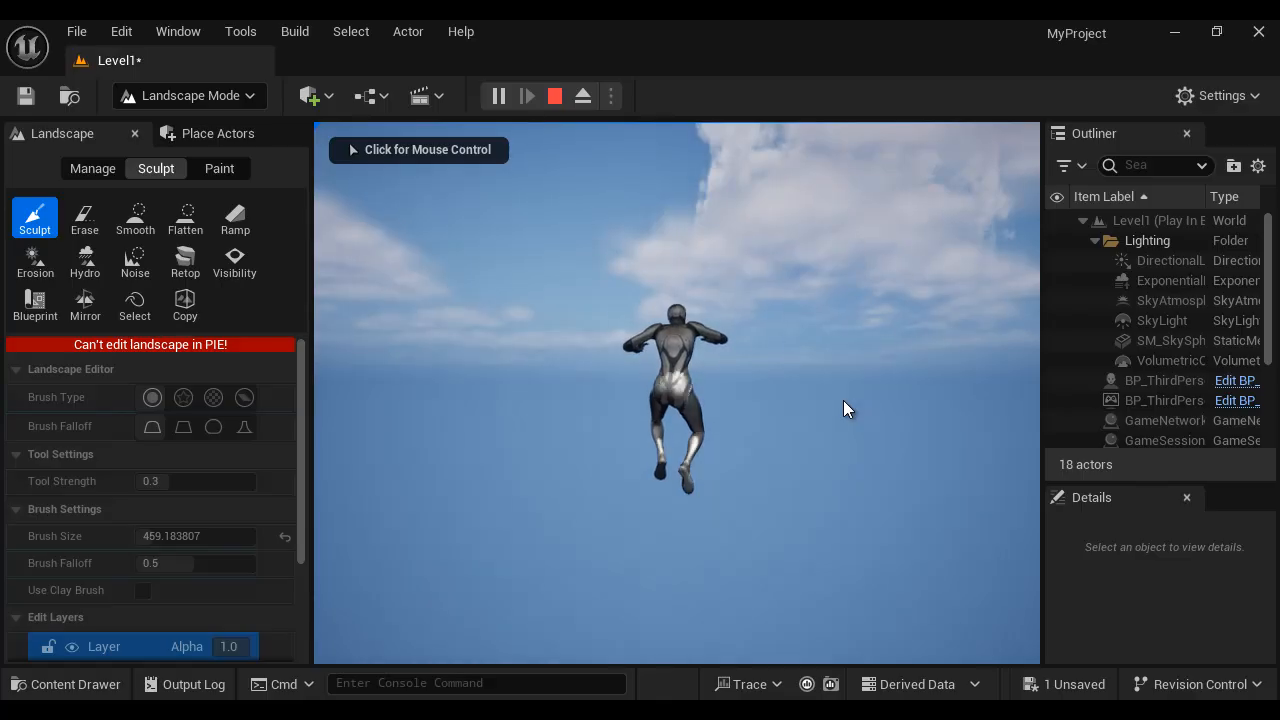
{"action": "key", "text": "Escape"}
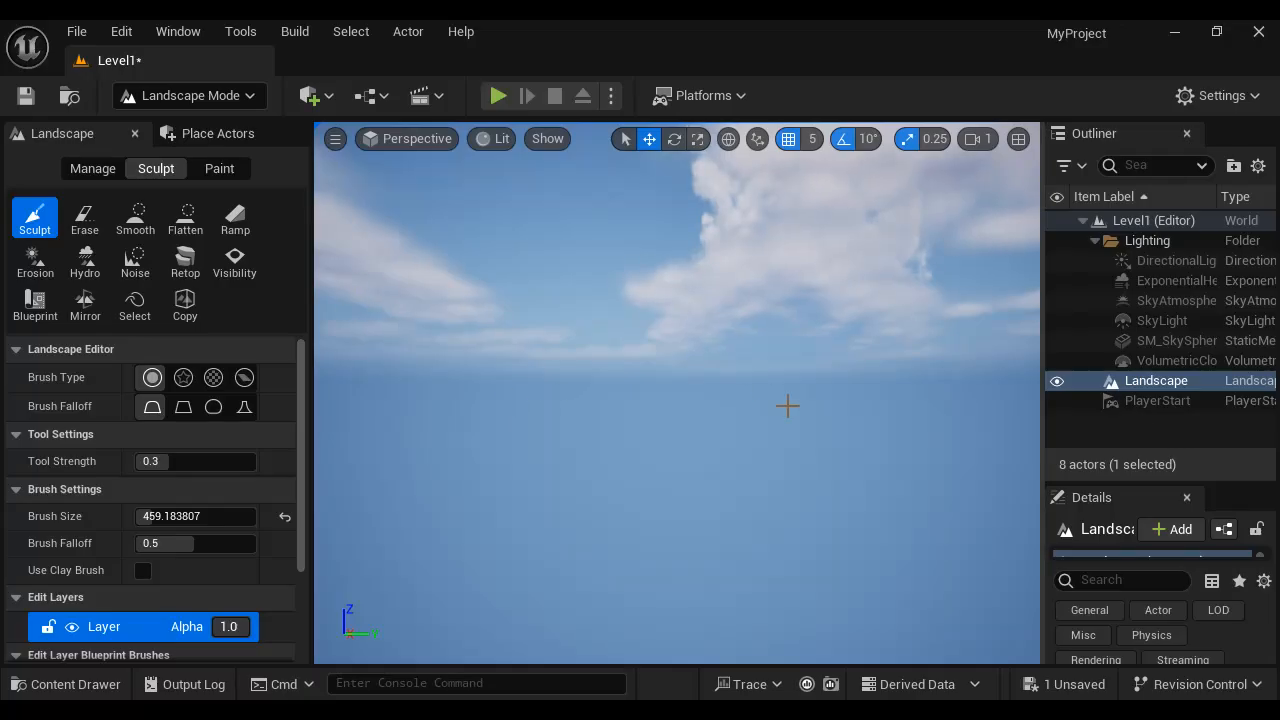
Step: Return to Selection mode, lift PlayerStart above the sculpted hills, and snap it down onto the terrain surface
{"action": "left_click", "coordinate": [250, 97]}
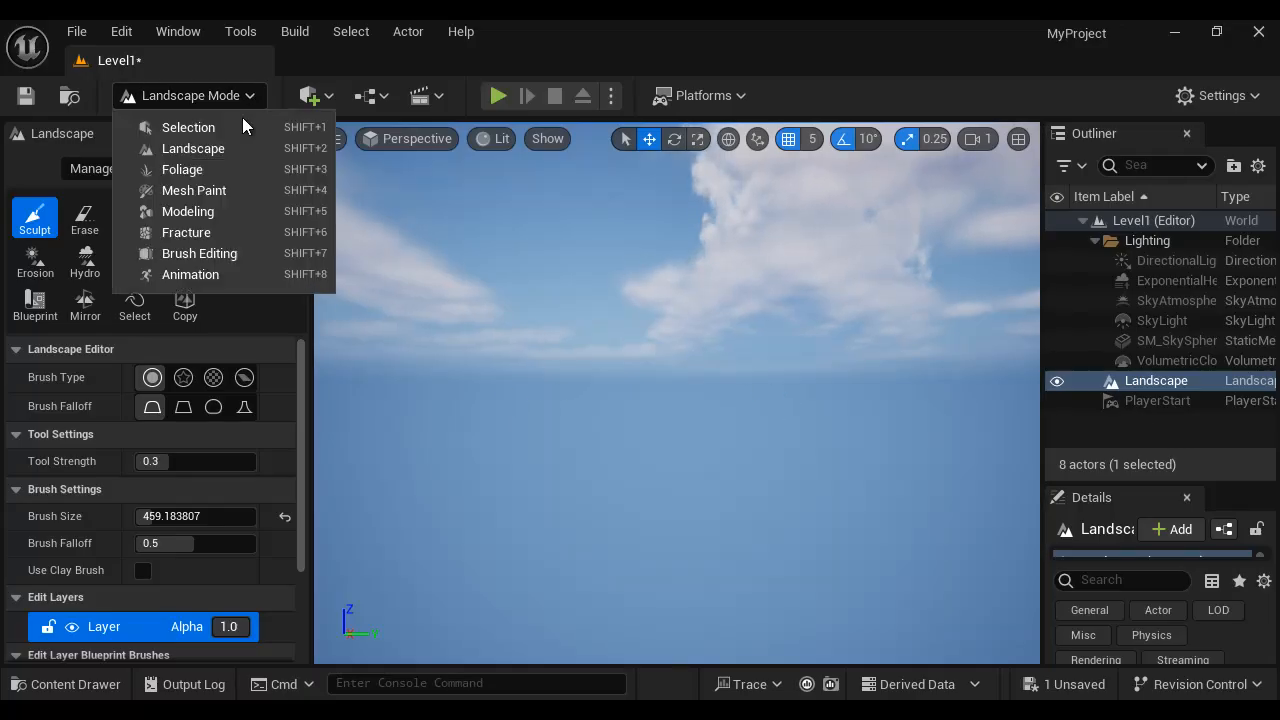
{"action": "left_click", "coordinate": [195, 127]}
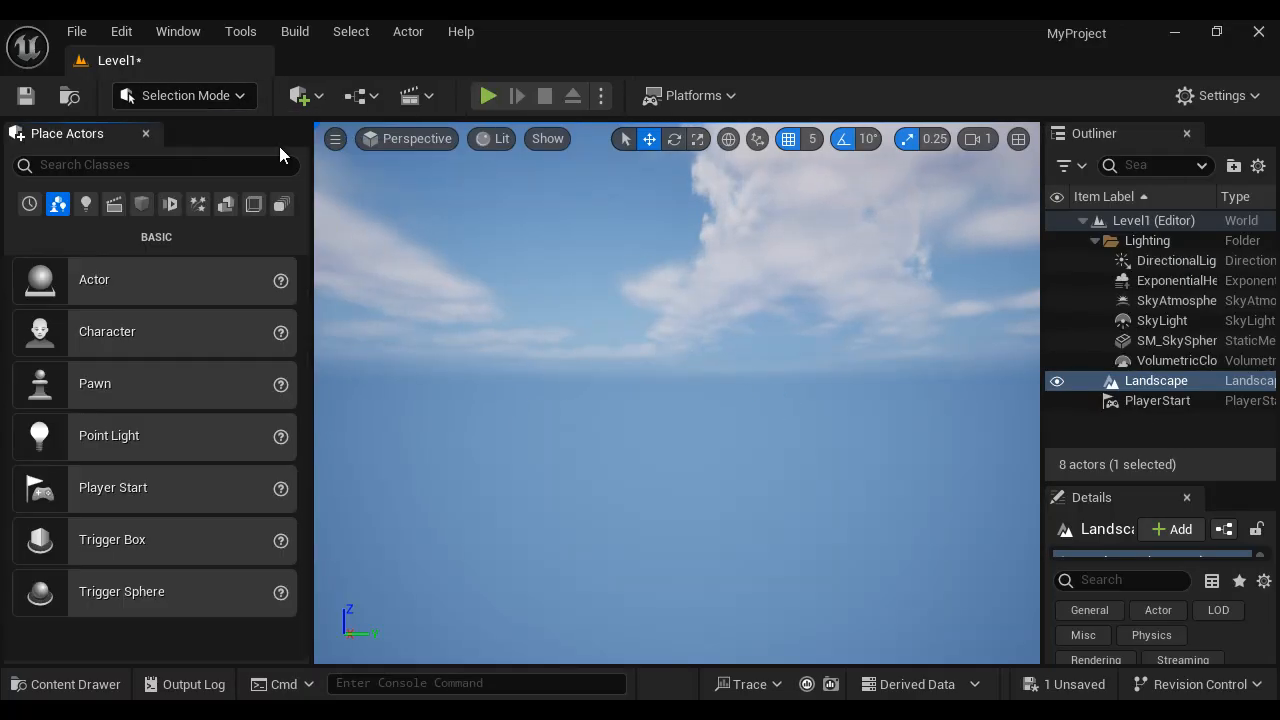
{"action": "left_click", "coordinate": [1158, 401]}
{"action": "key", "text": "f"}
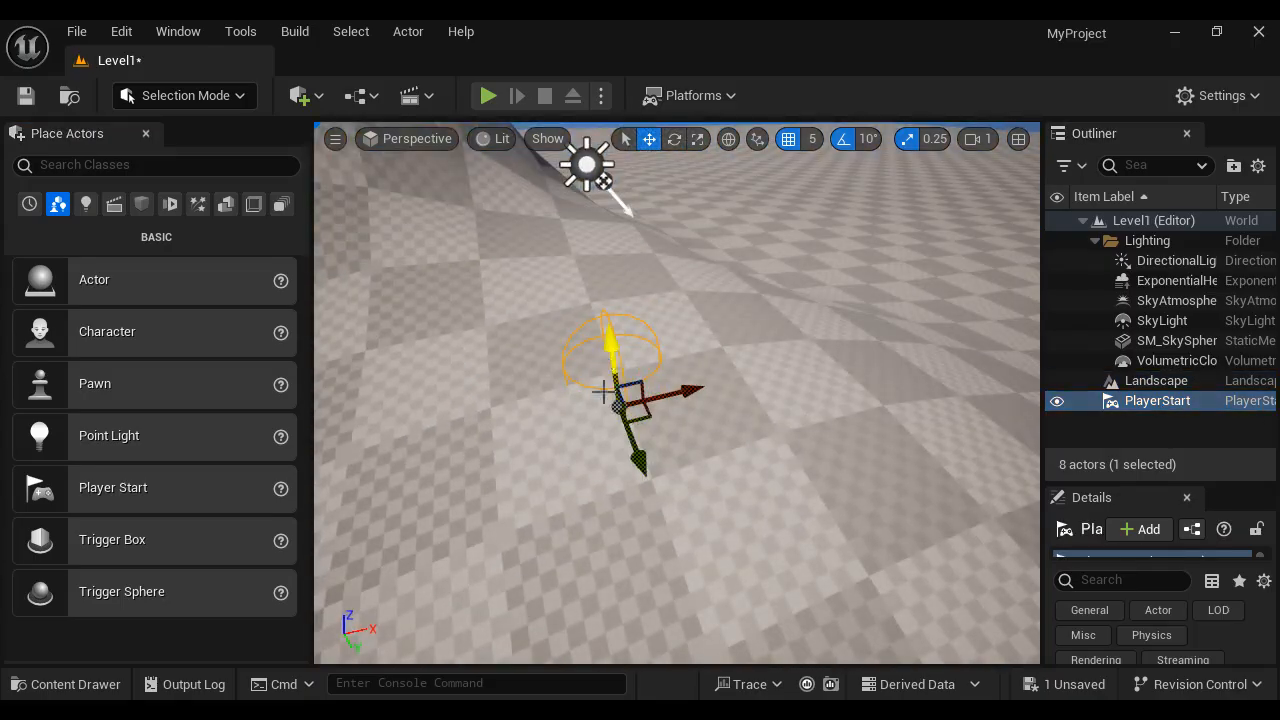
{"action": "left_click_drag", "start_coordinate": [743, 420], "coordinate": [774, 370], "text": "alt"}
{"action": "left_click_drag", "start_coordinate": [625, 341], "coordinate": [608, 168]}
{"action": "scroll", "coordinate": [715, 305], "scroll_direction": "down", "scroll_amount": 6}
{"action": "left_click_drag", "start_coordinate": [663, 300], "coordinate": [663, 236]}
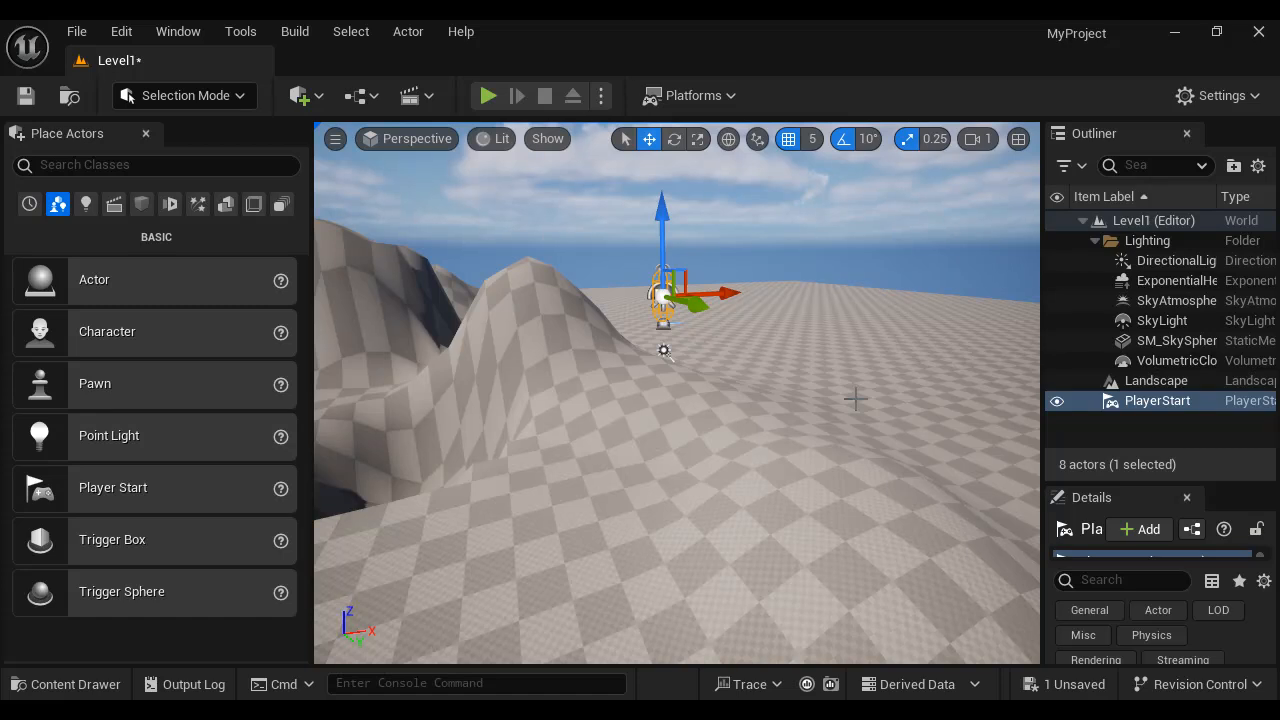
{"action": "key", "text": "End"}
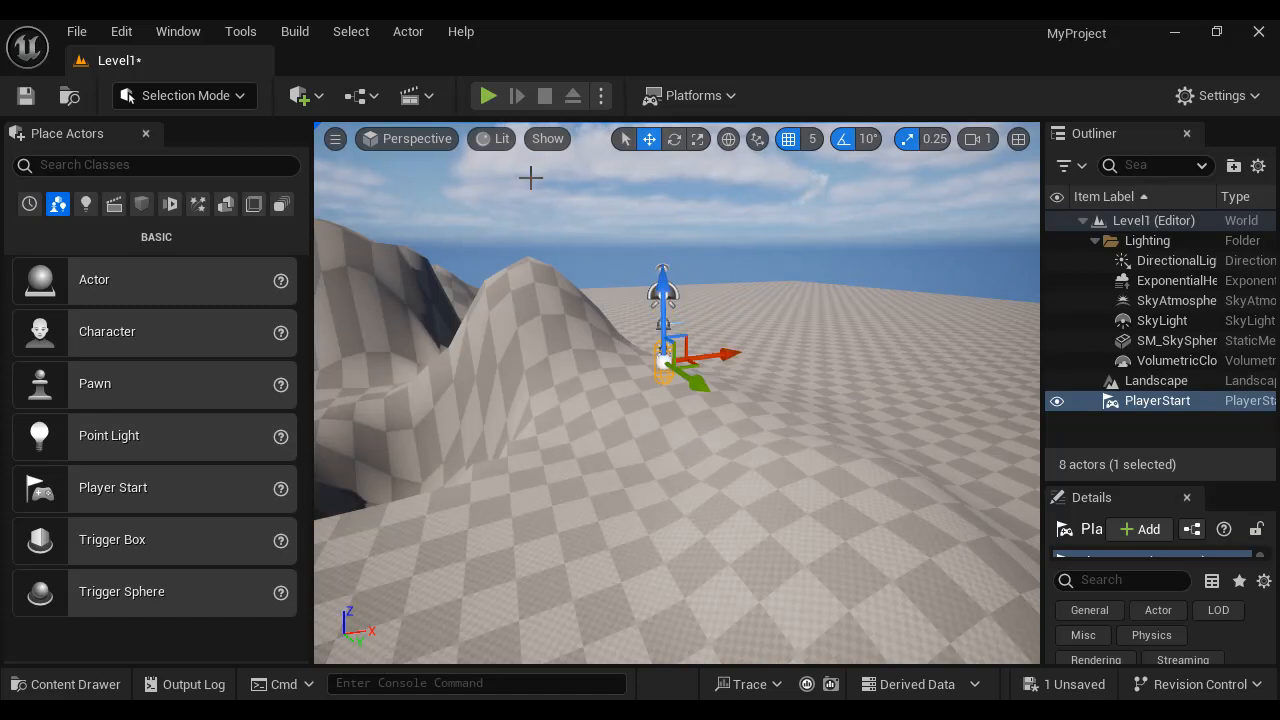
Step: Play the level again, walk the character over the sculpted hills, and stop the session
{"action": "left_click", "coordinate": [490, 93]}
{"action": "left_click", "coordinate": [684, 420]}
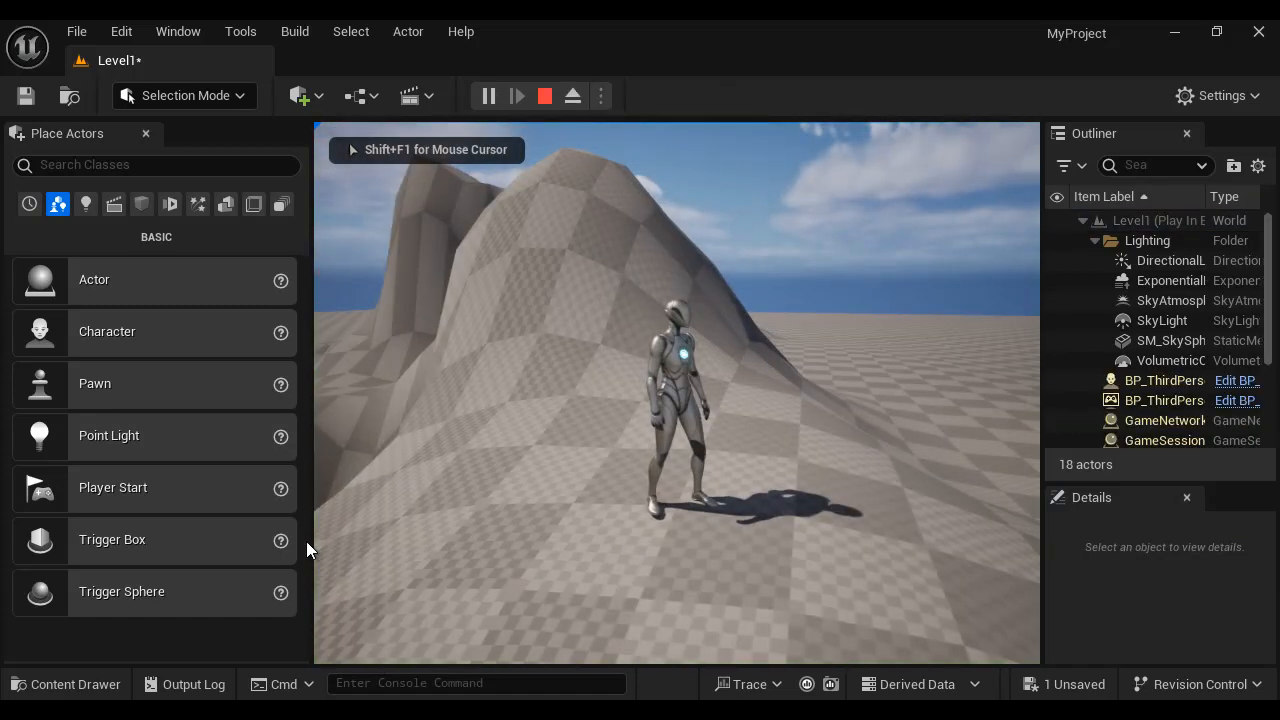
{"action": "key", "text": "w"}
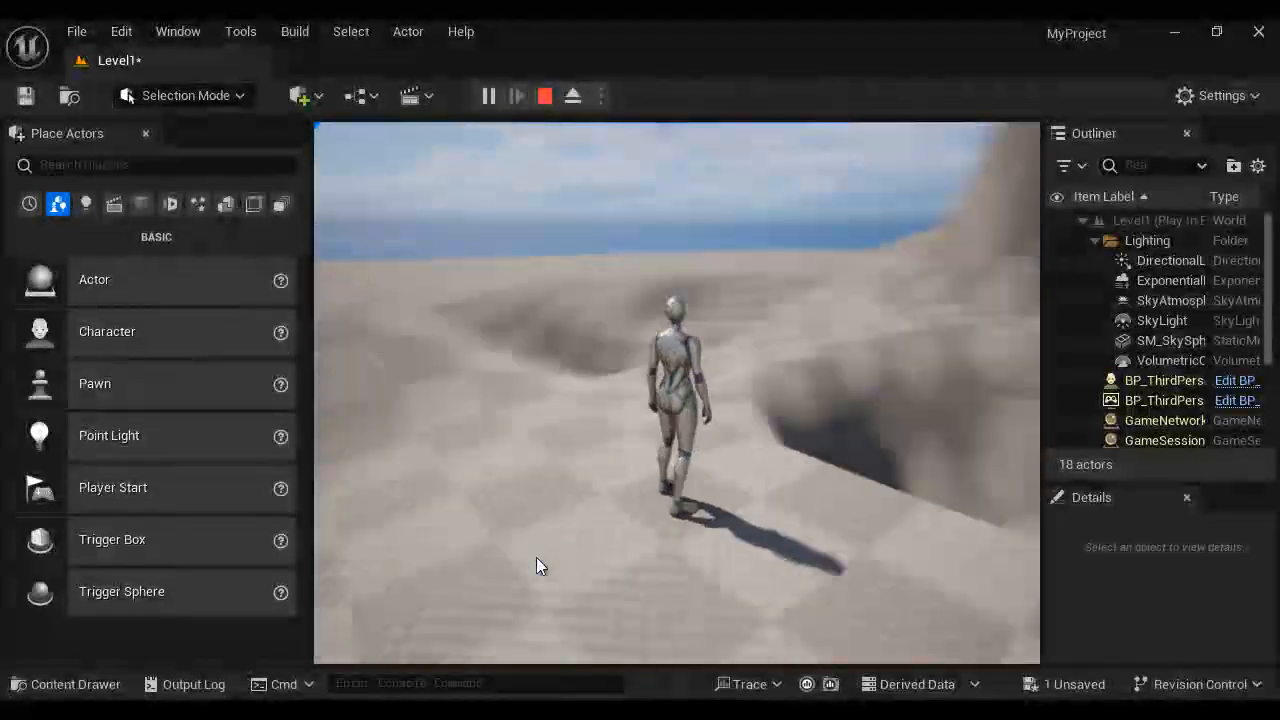
{"action": "key", "text": "Escape"}
Step: Frame PlayerStart beside the hills and switch the editor back to Landscape mode
{"action": "key", "text": "f"}
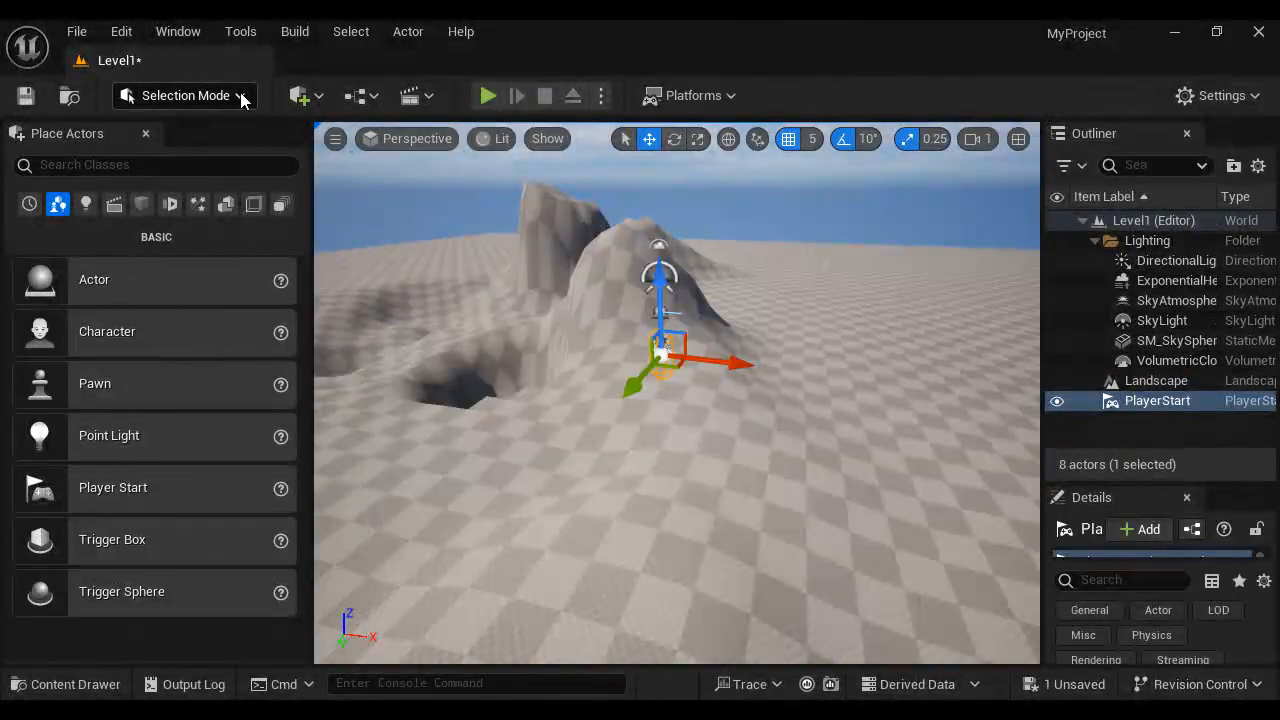
{"action": "left_click", "coordinate": [240, 95]}
{"action": "left_click", "coordinate": [199, 154]}
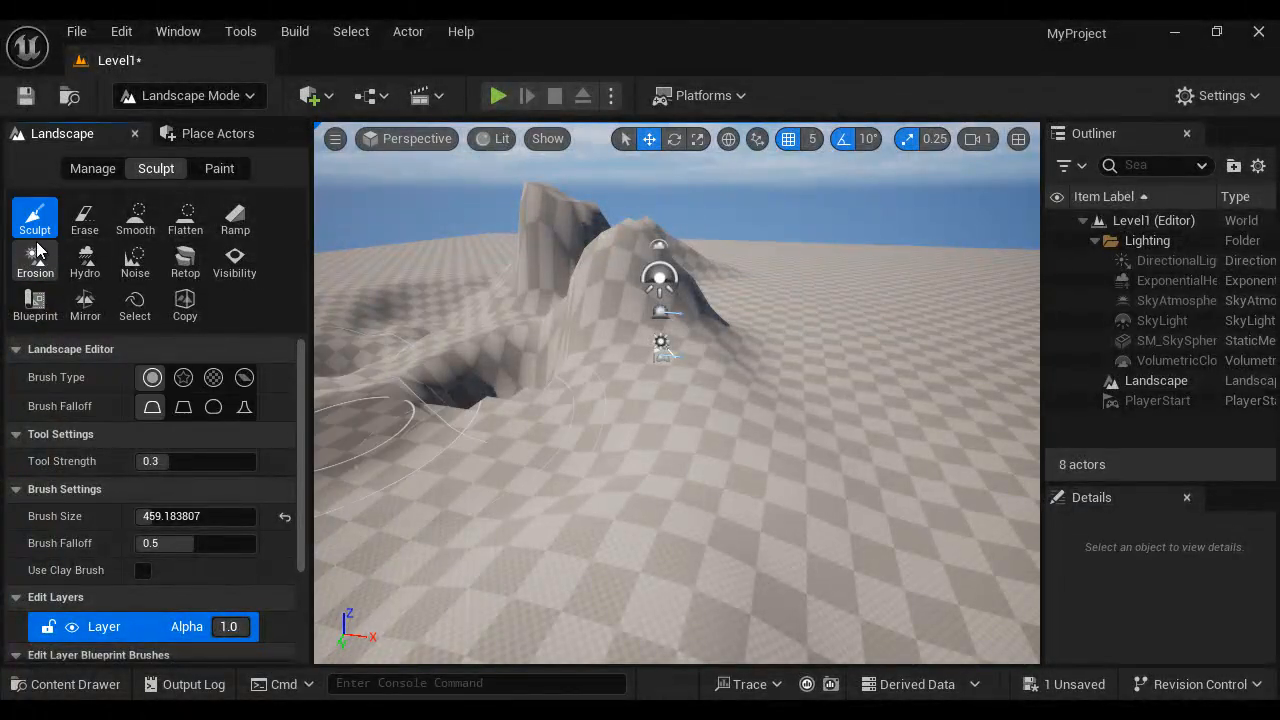
Step: Sculpt two separate steep hills and a winding ridge in the foreground of the existing hills
{"action": "mouse_move", "coordinate": [493, 552]}
{"action": "left_mouse_down", "text": "alt"}
{"action": "mouse_move", "coordinate": [634, 503]}
{"action": "mouse_move", "coordinate": [562, 450]}
{"action": "left_mouse_up", "text": "alt"}
{"action": "scroll", "coordinate": [560, 450], "scroll_direction": "down", "scroll_amount": 10}
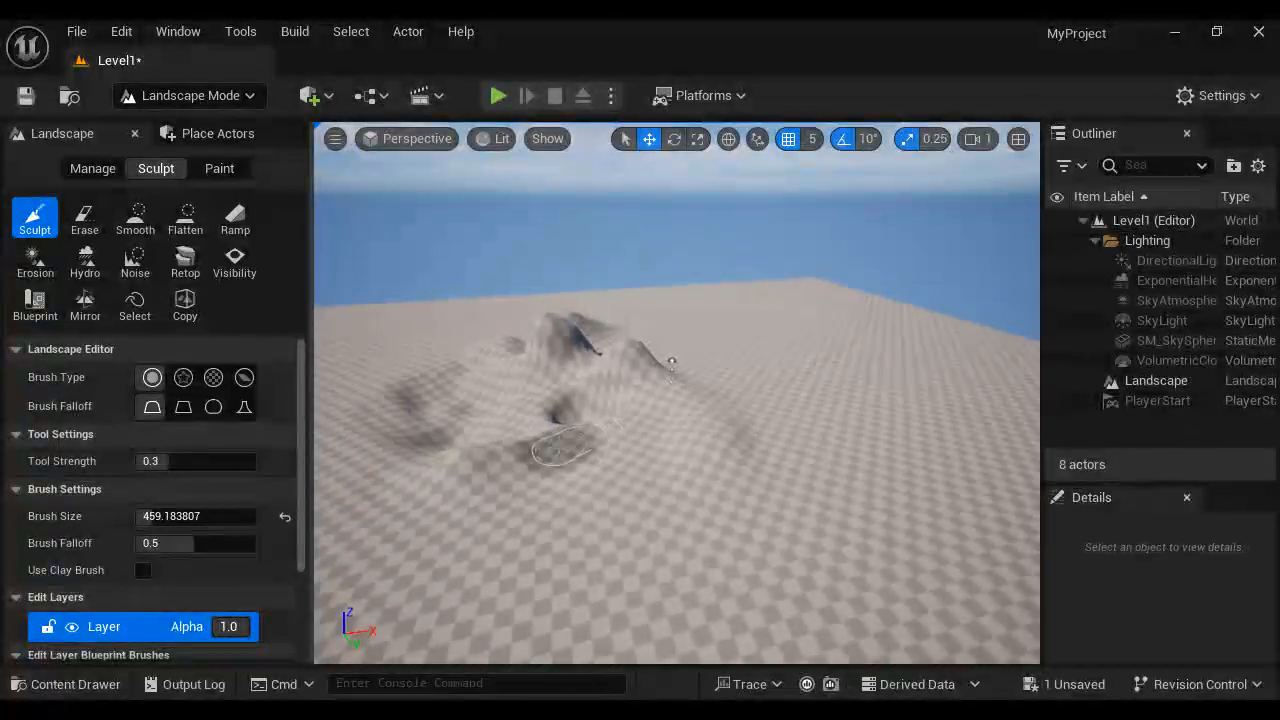
{"action": "scroll", "coordinate": [558, 448], "scroll_direction": "down", "scroll_amount": 2}
{"action": "left_click_drag", "start_coordinate": [443, 469], "coordinate": [430, 470]}
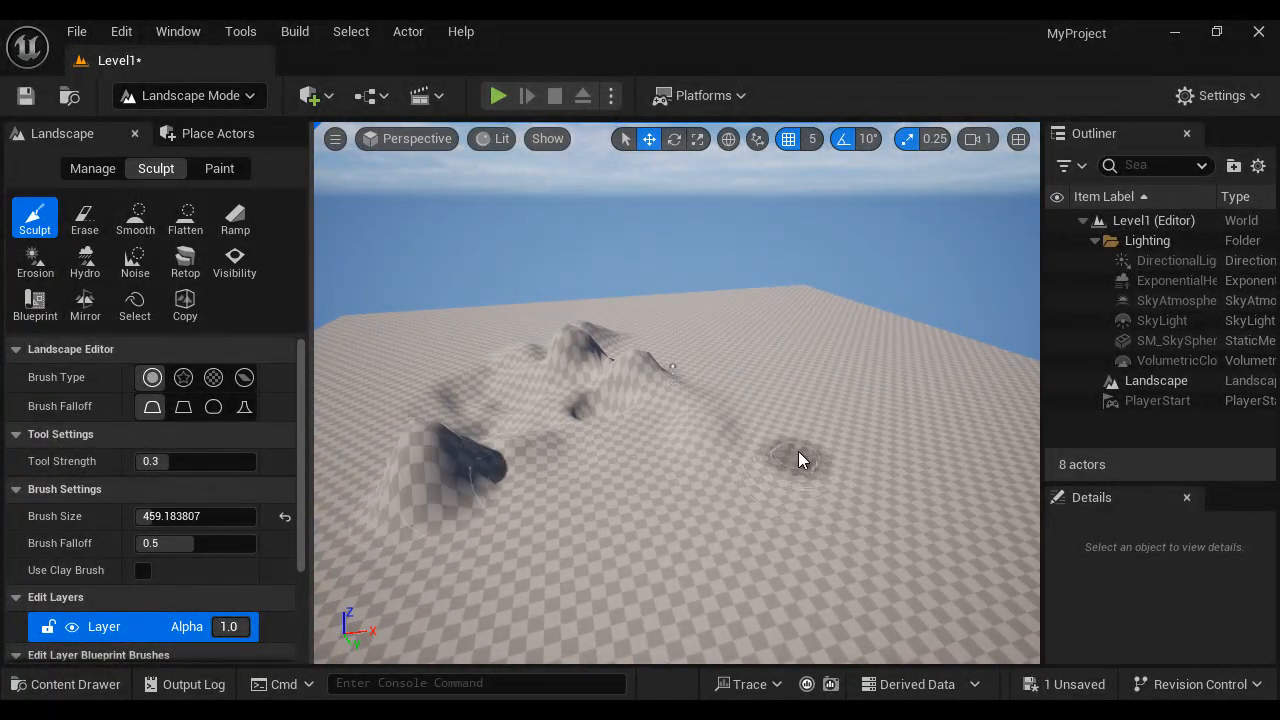
{"action": "left_click_drag", "start_coordinate": [792, 451], "coordinate": [798, 452]}
{"action": "mouse_move", "coordinate": [535, 484]}
{"action": "left_mouse_down"}
{"action": "mouse_move", "coordinate": [437, 520]}
{"action": "mouse_move", "coordinate": [492, 470]}
{"action": "left_mouse_up"}
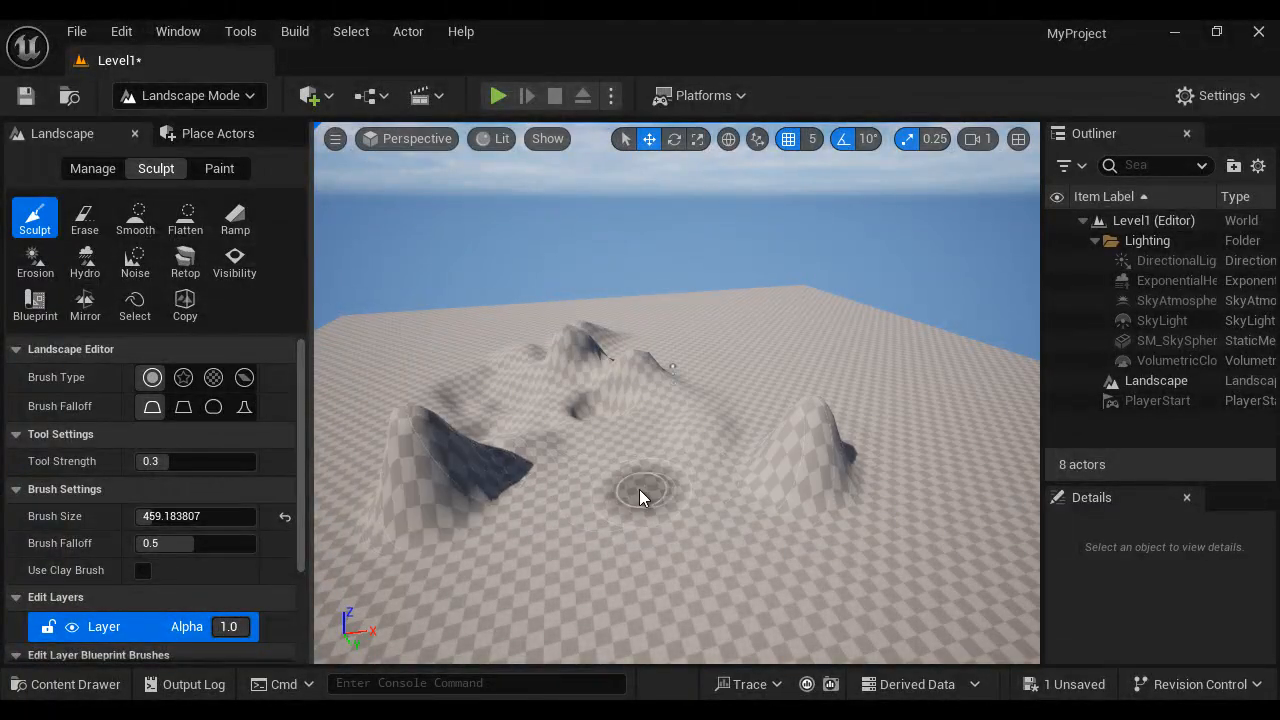
{"action": "left_click_drag", "start_coordinate": [507, 577], "coordinate": [612, 437]}
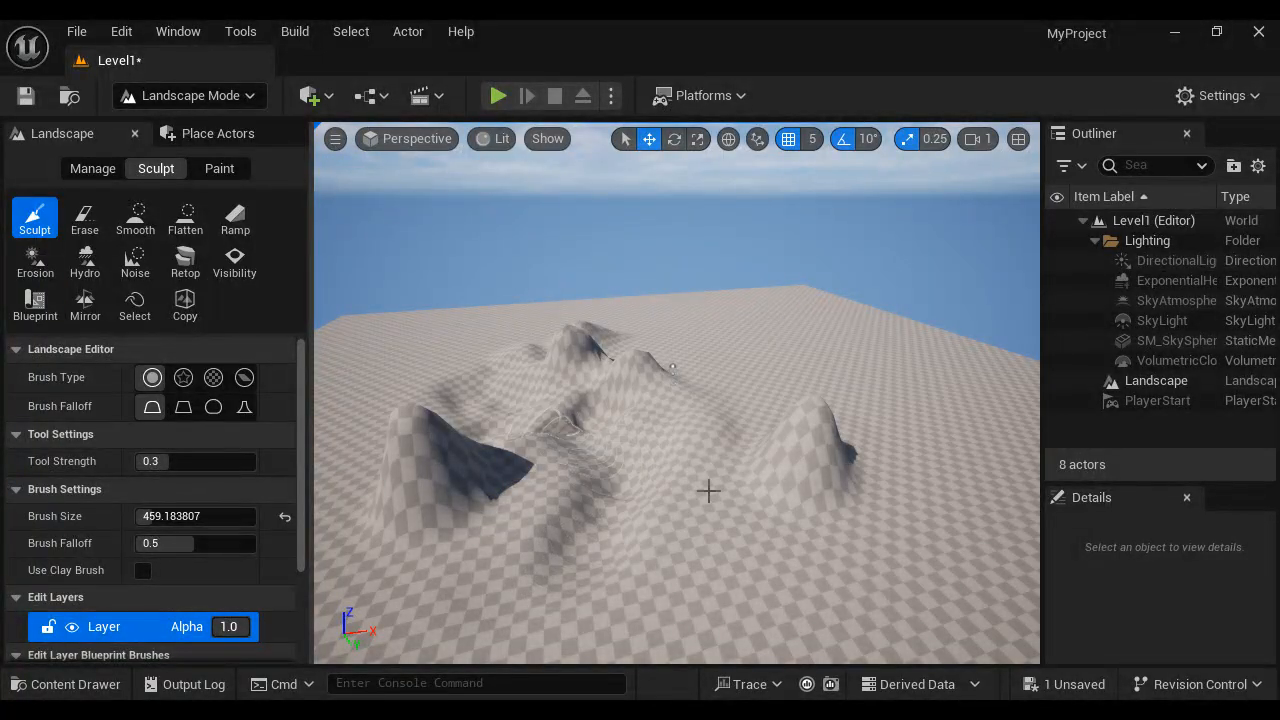
Step: Erase all sculpted hills and dips with the Erase tool until the landscape is flat
{"action": "left_click", "coordinate": [84, 228]}
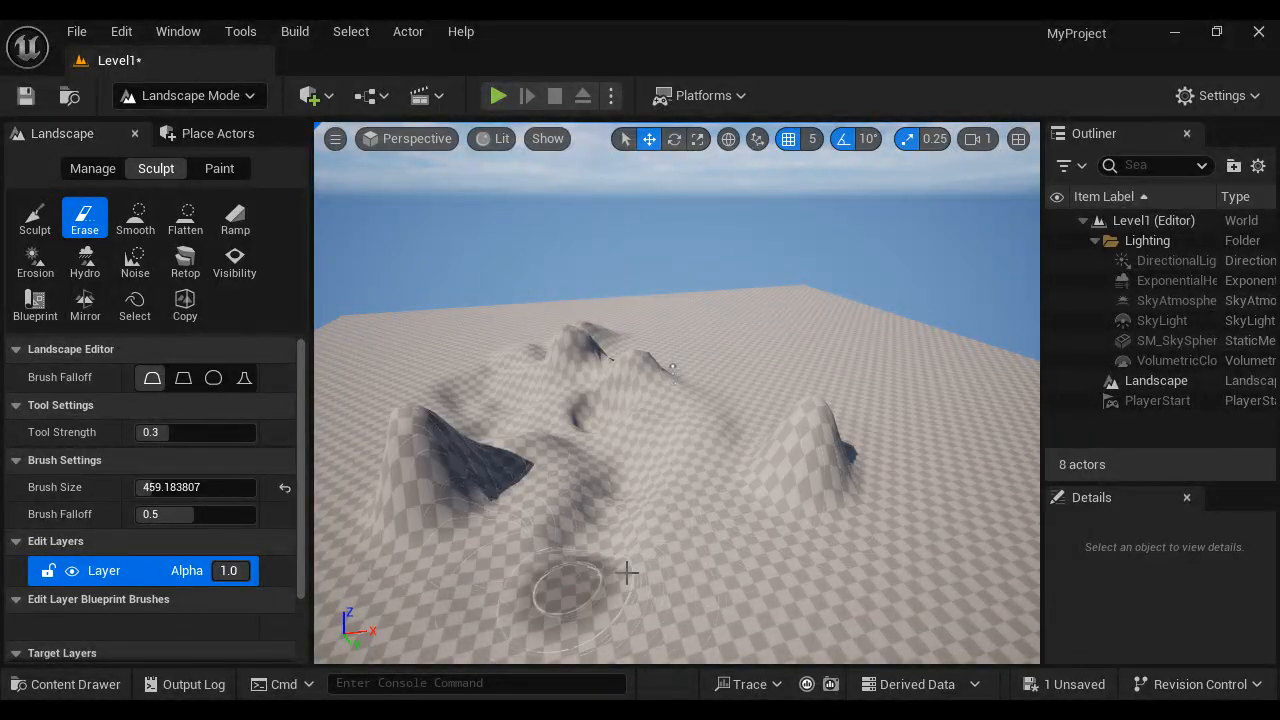
{"action": "mouse_move", "coordinate": [608, 538]}
{"action": "left_mouse_down"}
{"action": "mouse_move", "coordinate": [463, 497]}
{"action": "mouse_move", "coordinate": [551, 451]}
{"action": "mouse_move", "coordinate": [395, 530]}
{"action": "mouse_move", "coordinate": [510, 371]}
{"action": "left_mouse_up"}
{"action": "mouse_move", "coordinate": [450, 423]}
{"action": "left_mouse_down"}
{"action": "mouse_move", "coordinate": [429, 460]}
{"action": "mouse_move", "coordinate": [581, 346]}
{"action": "left_mouse_up"}
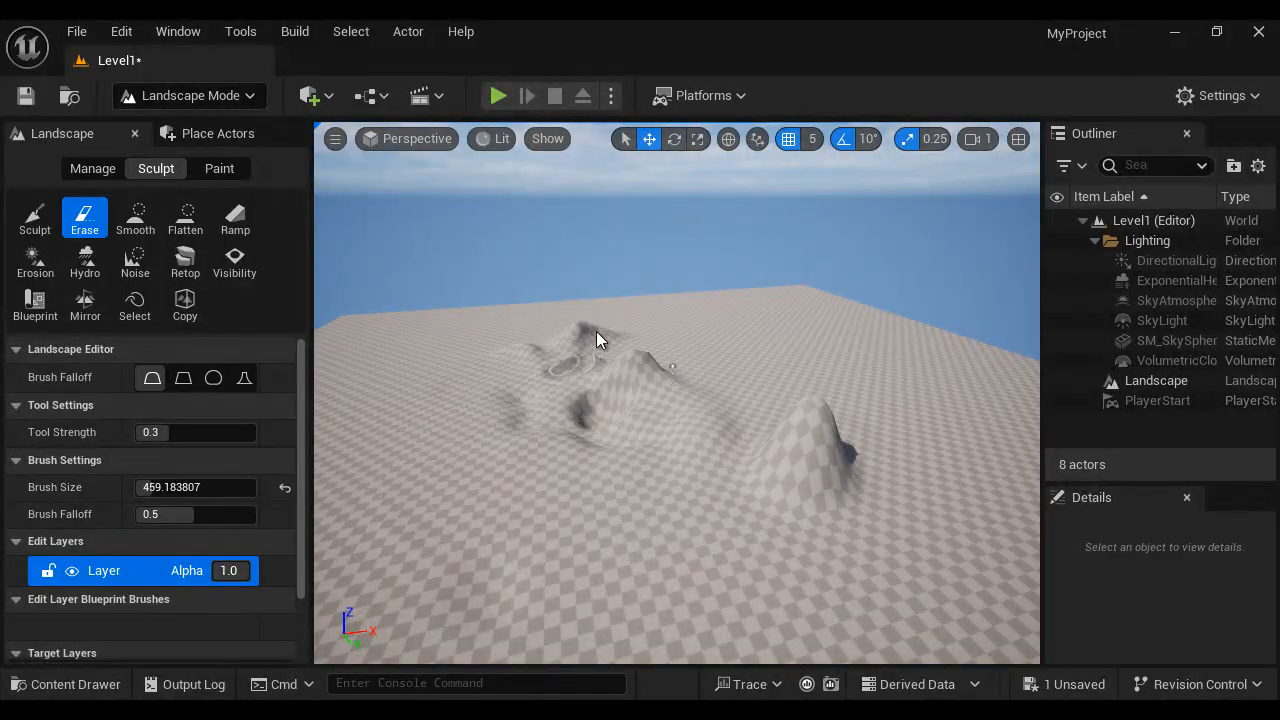
{"action": "mouse_move", "coordinate": [600, 390]}
{"action": "left_mouse_down"}
{"action": "mouse_move", "coordinate": [669, 437]}
{"action": "mouse_move", "coordinate": [786, 451]}
{"action": "mouse_move", "coordinate": [678, 432]}
{"action": "left_mouse_up"}
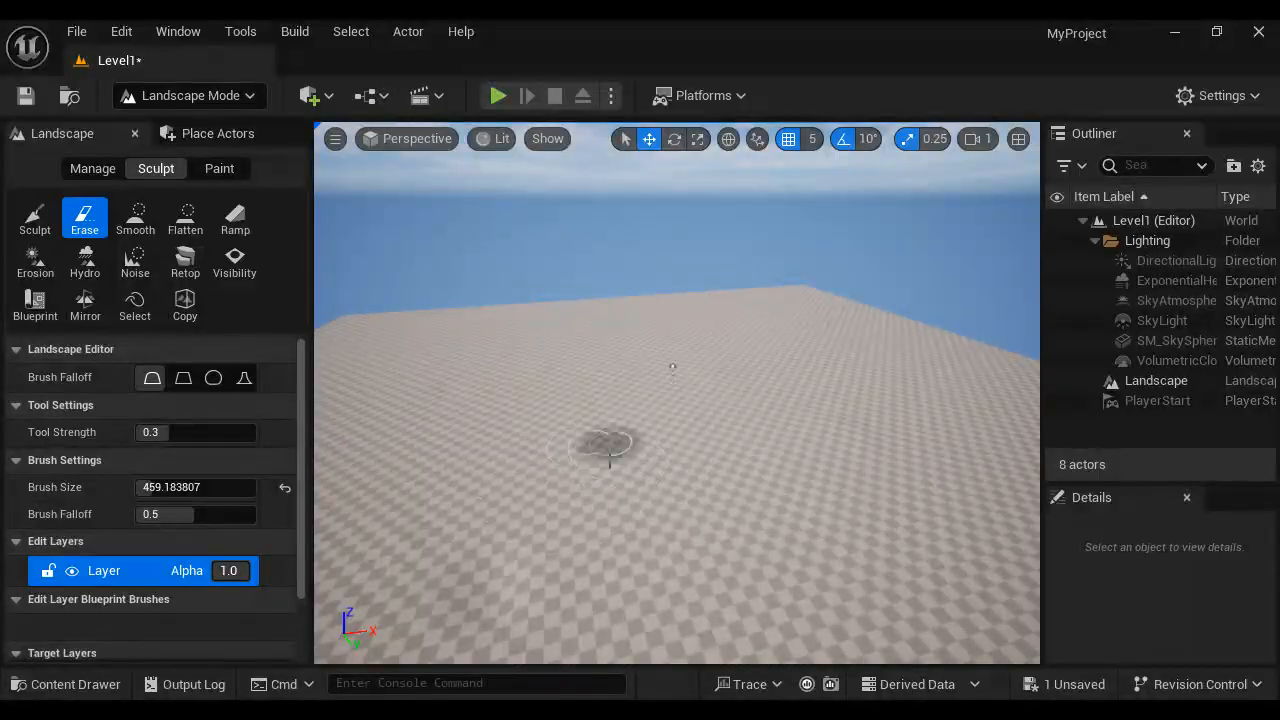
Step: Sculpt two neighbouring hills on the flat landscape at tool strength 0.3
{"action": "left_click", "coordinate": [35, 218]}
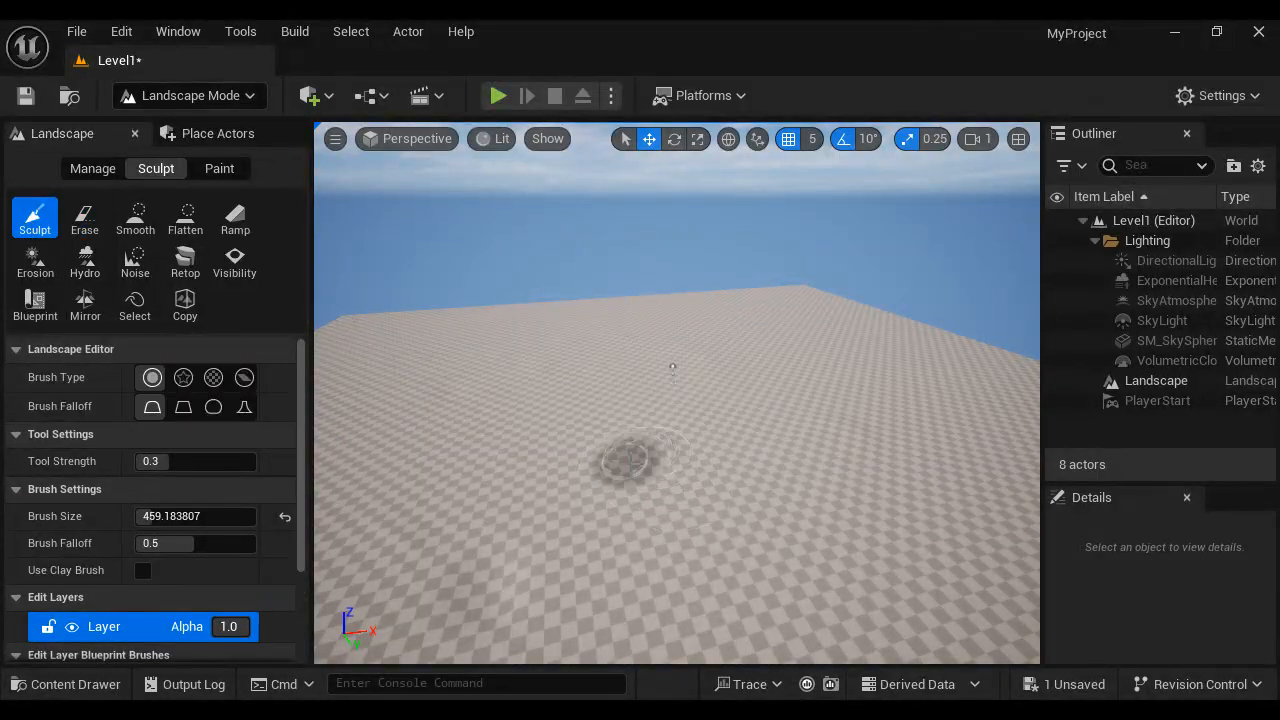
{"action": "left_click_drag", "start_coordinate": [658, 455], "coordinate": [754, 441]}
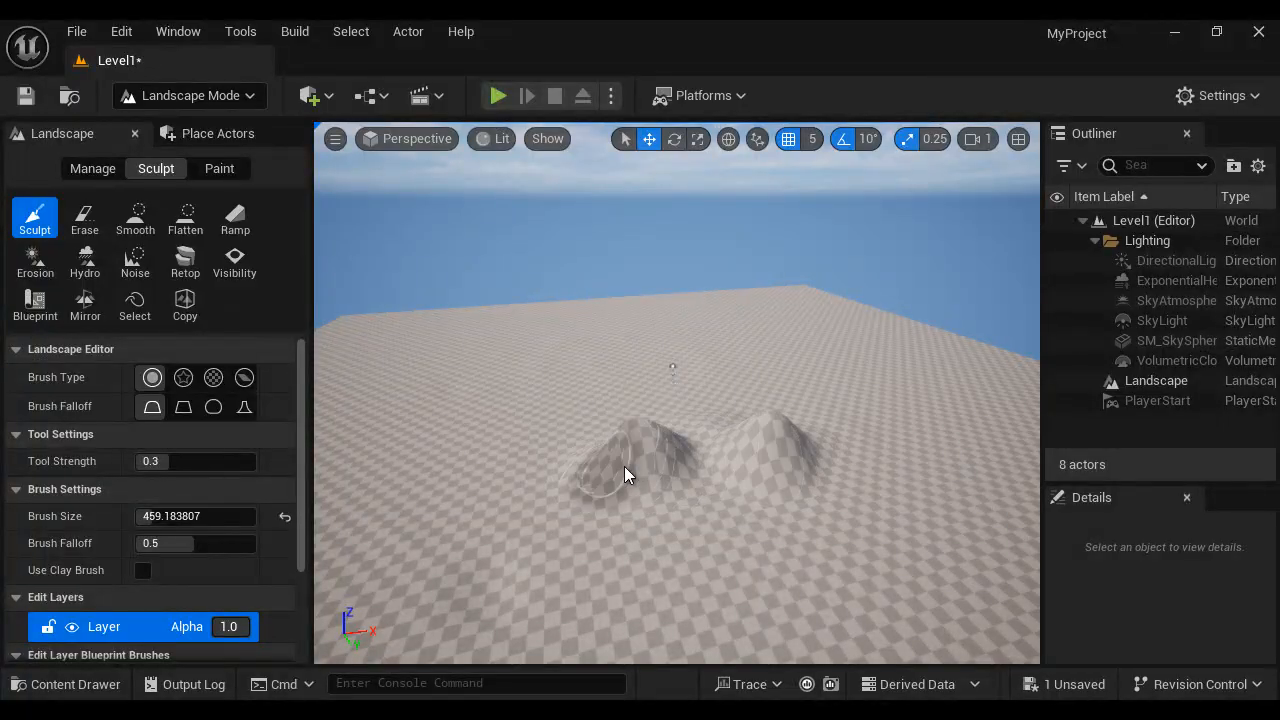
{"action": "left_click", "coordinate": [762, 448]}
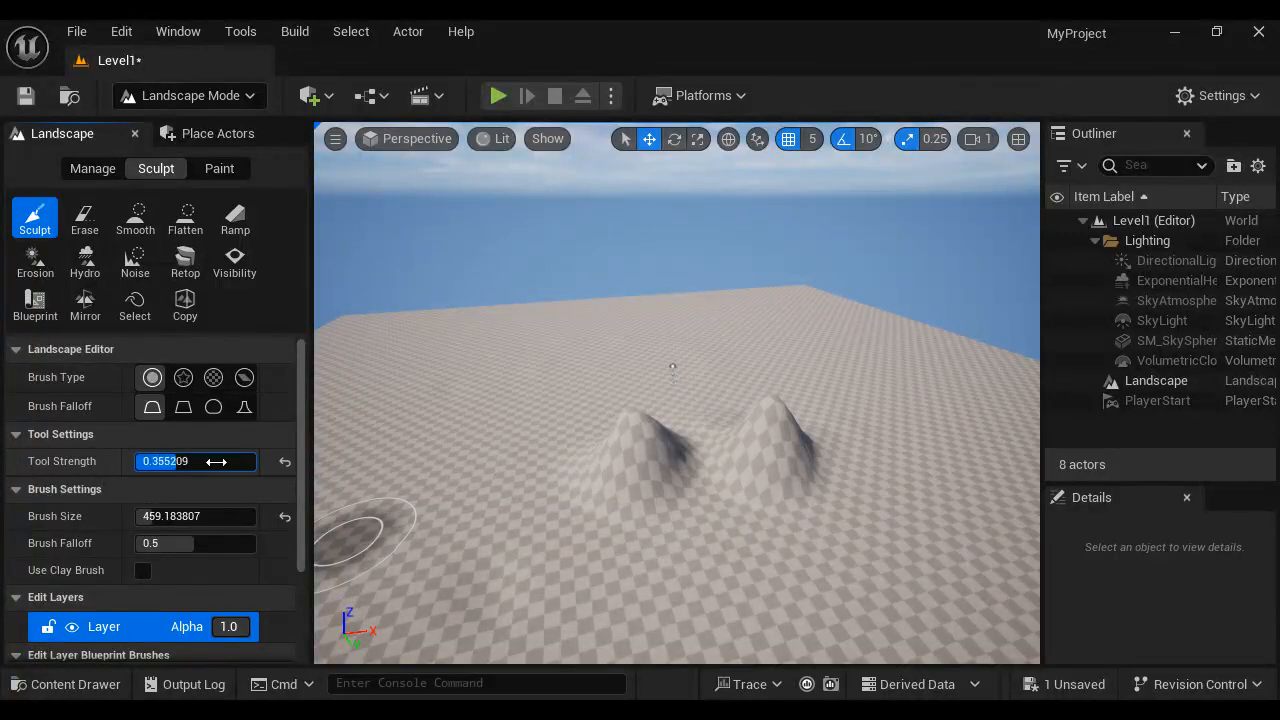
Step: Raise the Sculpt tool strength to about 0.55 and build a cluster of overlapping hills around the two existing ones
{"action": "left_click_drag", "start_coordinate": [377, 471], "coordinate": [390, 471]}
{"action": "left_click_drag", "start_coordinate": [586, 443], "coordinate": [543, 456]}
{"action": "left_click_drag", "start_coordinate": [652, 452], "coordinate": [655, 465]}
{"action": "mouse_move", "coordinate": [800, 455]}
{"action": "left_mouse_down"}
{"action": "mouse_move", "coordinate": [501, 463]}
{"action": "mouse_move", "coordinate": [671, 386]}
{"action": "mouse_move", "coordinate": [755, 409]}
{"action": "left_mouse_up"}
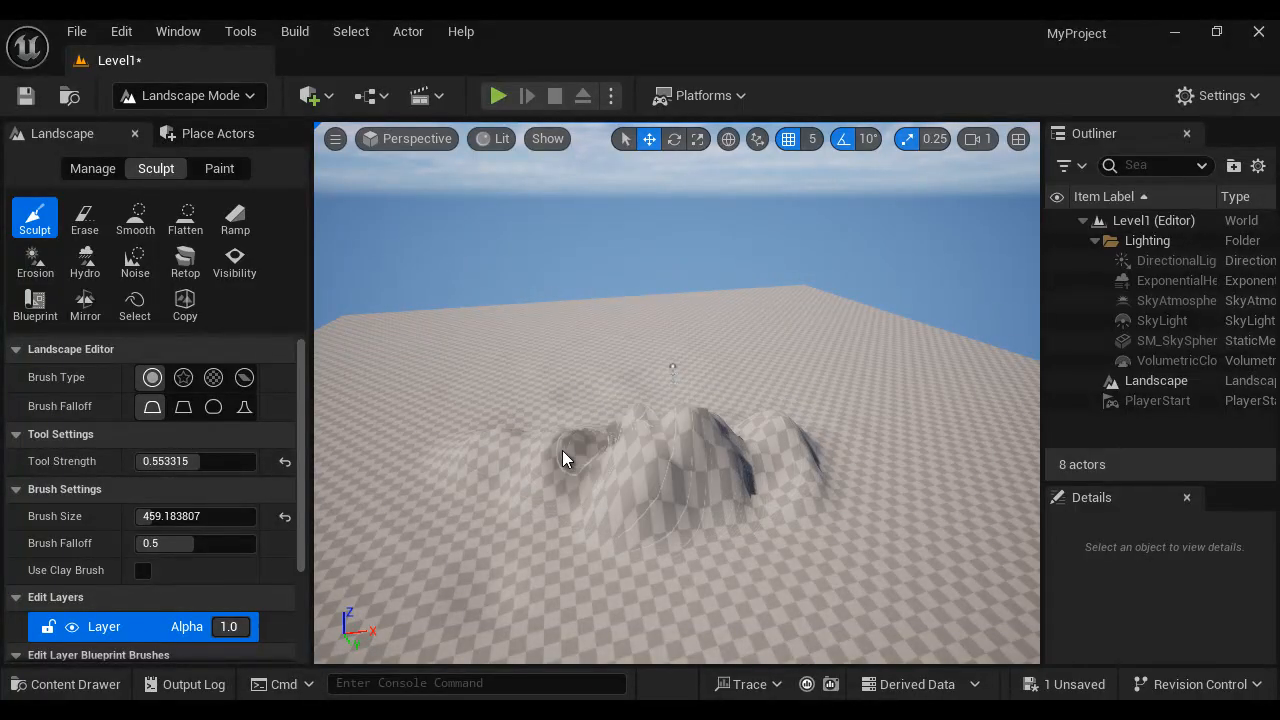
{"action": "mouse_move", "coordinate": [530, 450]}
{"action": "left_mouse_down"}
{"action": "mouse_move", "coordinate": [666, 489]}
{"action": "mouse_move", "coordinate": [629, 473]}
{"action": "mouse_move", "coordinate": [770, 481]}
{"action": "mouse_move", "coordinate": [652, 510]}
{"action": "mouse_move", "coordinate": [668, 505]}
{"action": "mouse_move", "coordinate": [647, 555]}
{"action": "mouse_move", "coordinate": [709, 540]}
{"action": "mouse_move", "coordinate": [865, 555]}
{"action": "left_mouse_up"}
Step: Sculpt the foot of the steep hills up close and soften their slopes with the Smooth tool
{"action": "right_click_drag", "start_coordinate": [695, 602], "coordinate": [657, 663]}
{"action": "key", "text": "w"}
{"action": "key", "text": "w"}
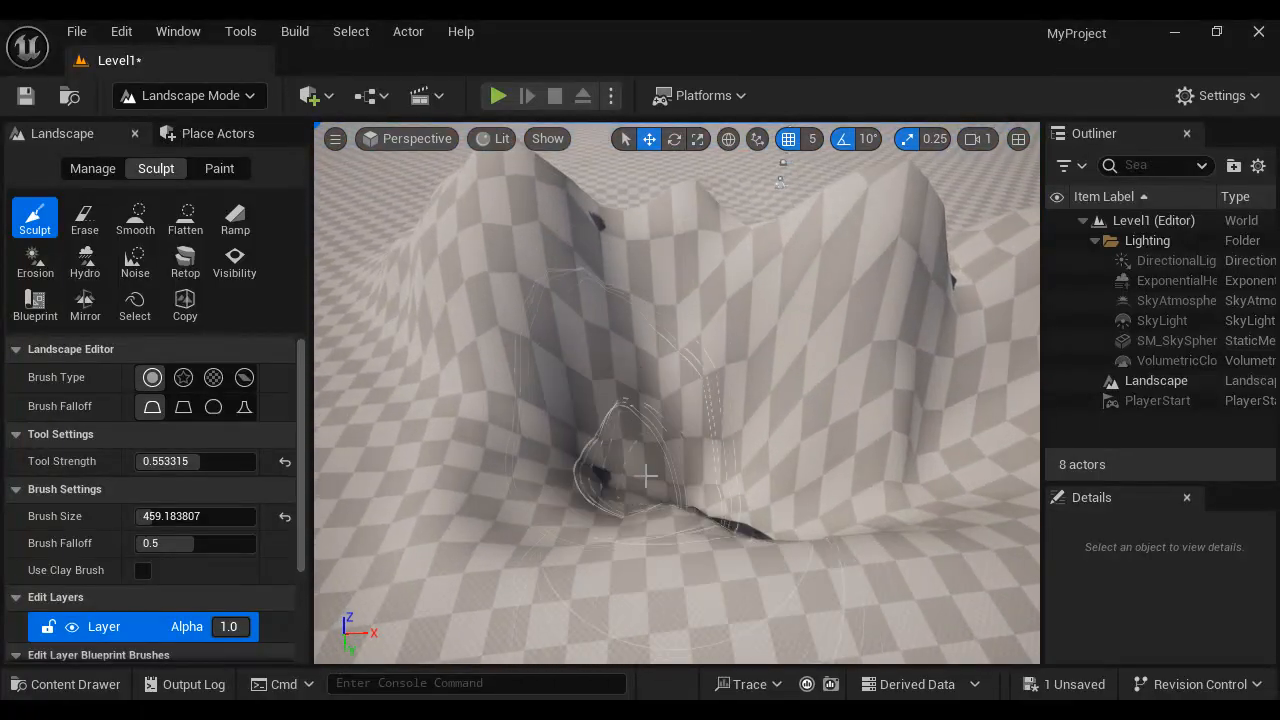
{"action": "mouse_move", "coordinate": [757, 529]}
{"action": "left_mouse_down"}
{"action": "mouse_move", "coordinate": [615, 478]}
{"action": "mouse_move", "coordinate": [582, 385]}
{"action": "mouse_move", "coordinate": [872, 466]}
{"action": "left_mouse_up"}
{"action": "left_click", "coordinate": [137, 218]}
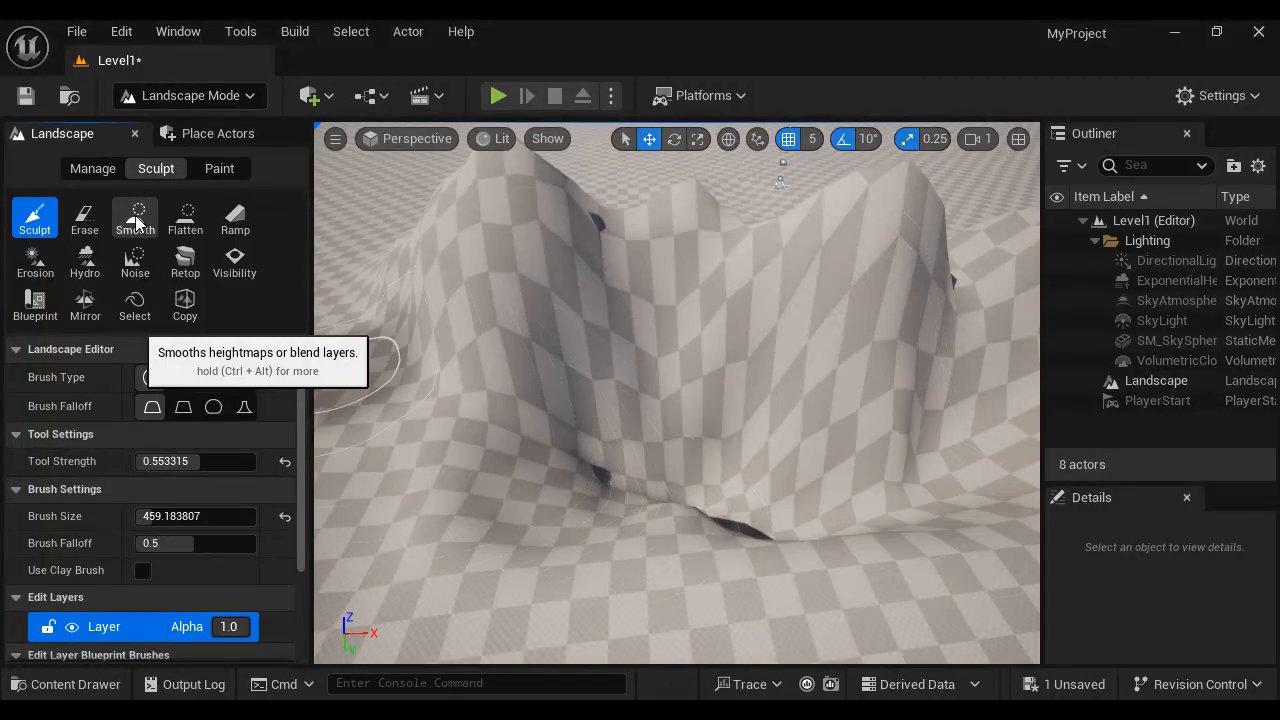
{"action": "mouse_move", "coordinate": [770, 430]}
{"action": "left_mouse_down"}
{"action": "mouse_move", "coordinate": [563, 466]}
{"action": "mouse_move", "coordinate": [708, 529]}
{"action": "mouse_move", "coordinate": [739, 437]}
{"action": "mouse_move", "coordinate": [606, 224]}
{"action": "mouse_move", "coordinate": [937, 270]}
{"action": "mouse_move", "coordinate": [508, 346]}
{"action": "mouse_move", "coordinate": [501, 260]}
{"action": "mouse_move", "coordinate": [447, 167]}
{"action": "mouse_move", "coordinate": [807, 226]}
{"action": "mouse_move", "coordinate": [737, 200]}
{"action": "mouse_move", "coordinate": [698, 225]}
{"action": "mouse_move", "coordinate": [820, 249]}
{"action": "mouse_move", "coordinate": [869, 286]}
{"action": "mouse_move", "coordinate": [626, 266]}
{"action": "mouse_move", "coordinate": [1044, 208]}
{"action": "left_mouse_up"}
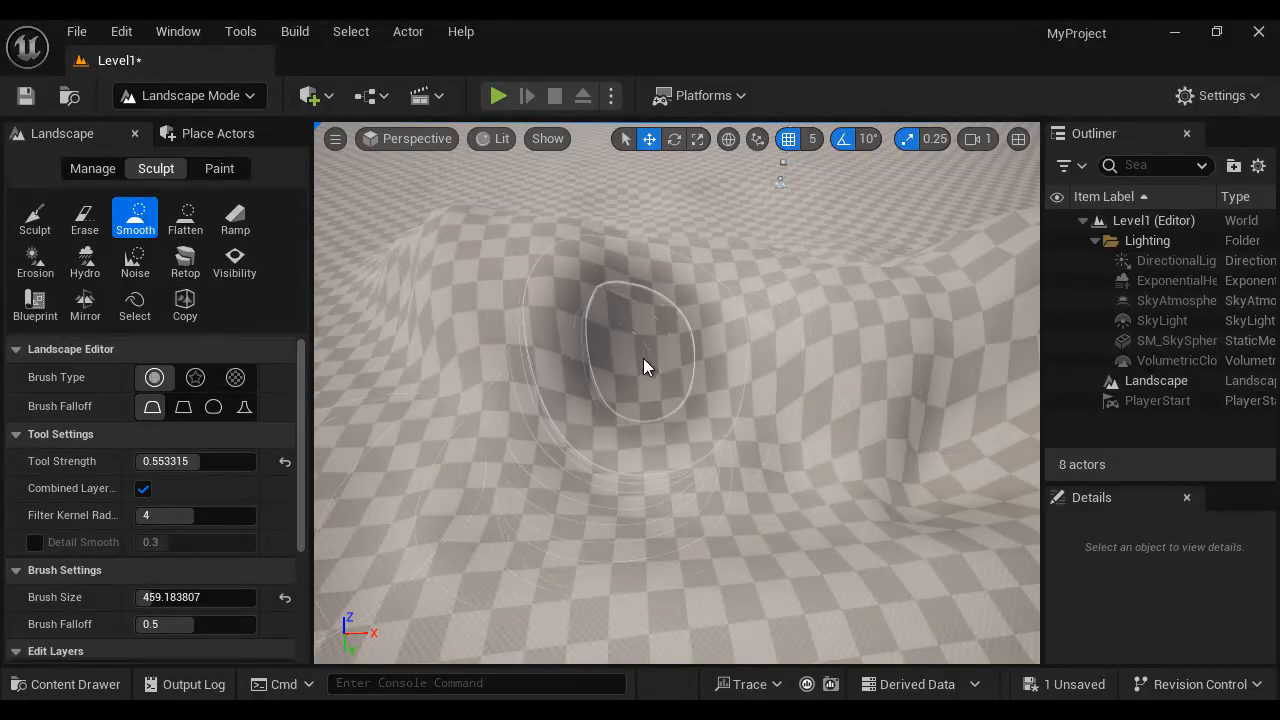
Step: Sculpt steep peaks back into the smoothed terrain
{"action": "left_click", "coordinate": [35, 218]}
{"action": "mouse_move", "coordinate": [540, 320]}
{"action": "left_mouse_down"}
{"action": "mouse_move", "coordinate": [586, 286]}
{"action": "mouse_move", "coordinate": [663, 349]}
{"action": "mouse_move", "coordinate": [822, 340]}
{"action": "mouse_move", "coordinate": [813, 381]}
{"action": "left_mouse_up"}
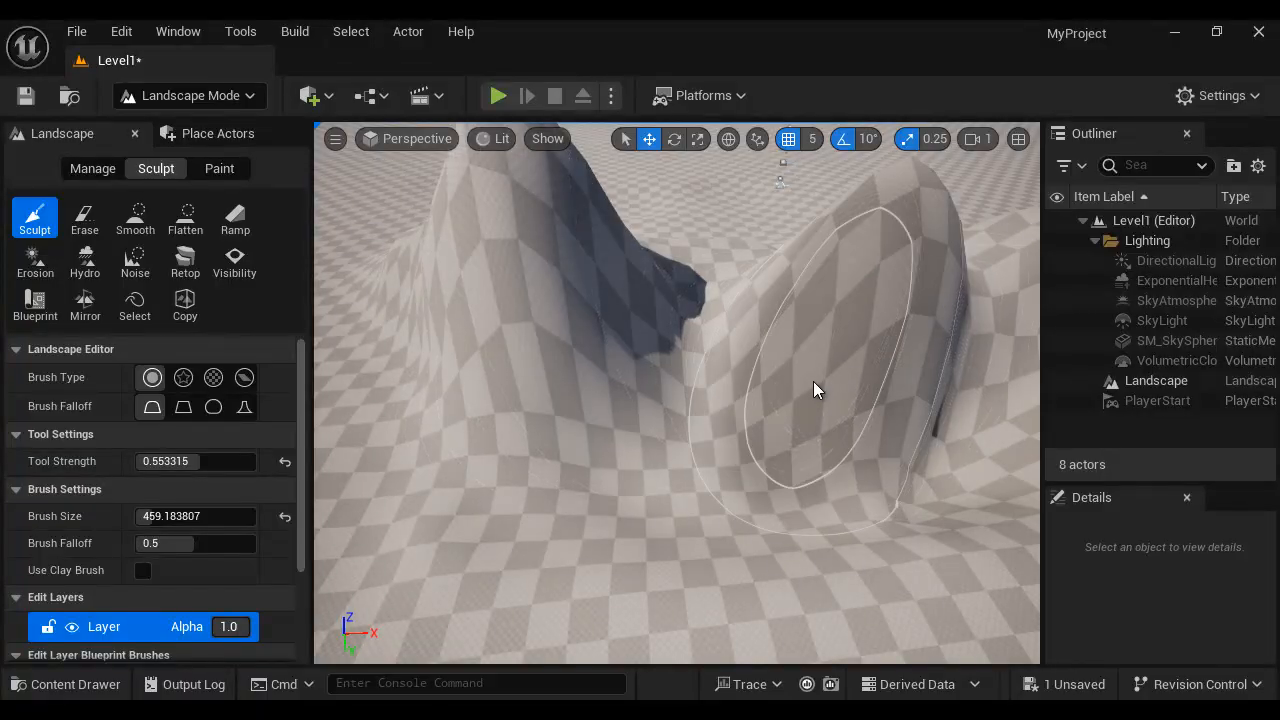
{"action": "scroll", "coordinate": [821, 366], "scroll_direction": "down", "scroll_amount": 10}
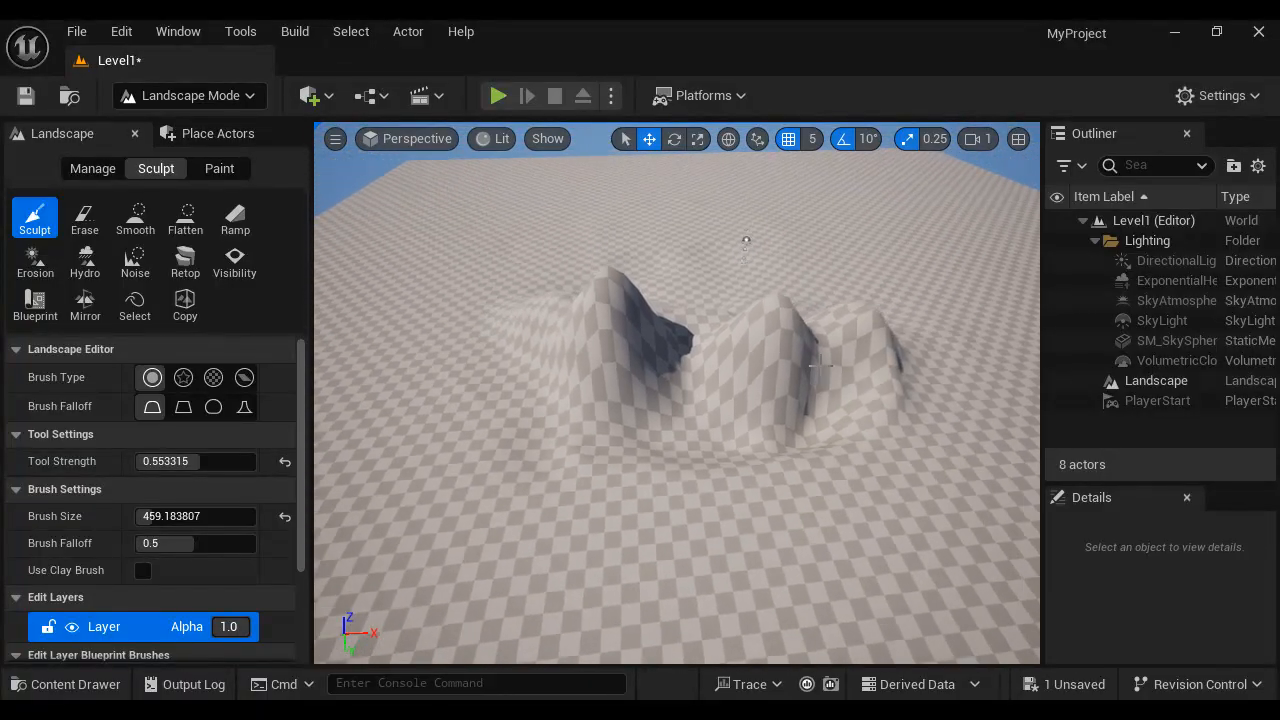
Step: Enlarge the sculpt brush to a size of about 1052 and build the peaks up into larger, broader mountains
{"action": "key", "text": "bracketright"}
{"action": "key", "text": "bracketright"}
{"action": "key", "text": "bracketright"}
{"action": "key", "text": "bracketright"}
{"action": "key", "text": "bracketright"}
{"action": "key", "text": "bracketright"}
{"action": "key", "text": "bracketright"}
{"action": "key", "text": "bracketright"}
{"action": "key", "text": "bracketright"}
{"action": "key", "text": "bracketright"}
{"action": "key", "text": "bracketright"}
{"action": "key", "text": "bracketright"}
{"action": "key", "text": "bracketright"}
{"action": "key", "text": "bracketright"}
{"action": "key", "text": "bracketright"}
{"action": "key", "text": "bracketright"}
{"action": "key", "text": "bracketright"}
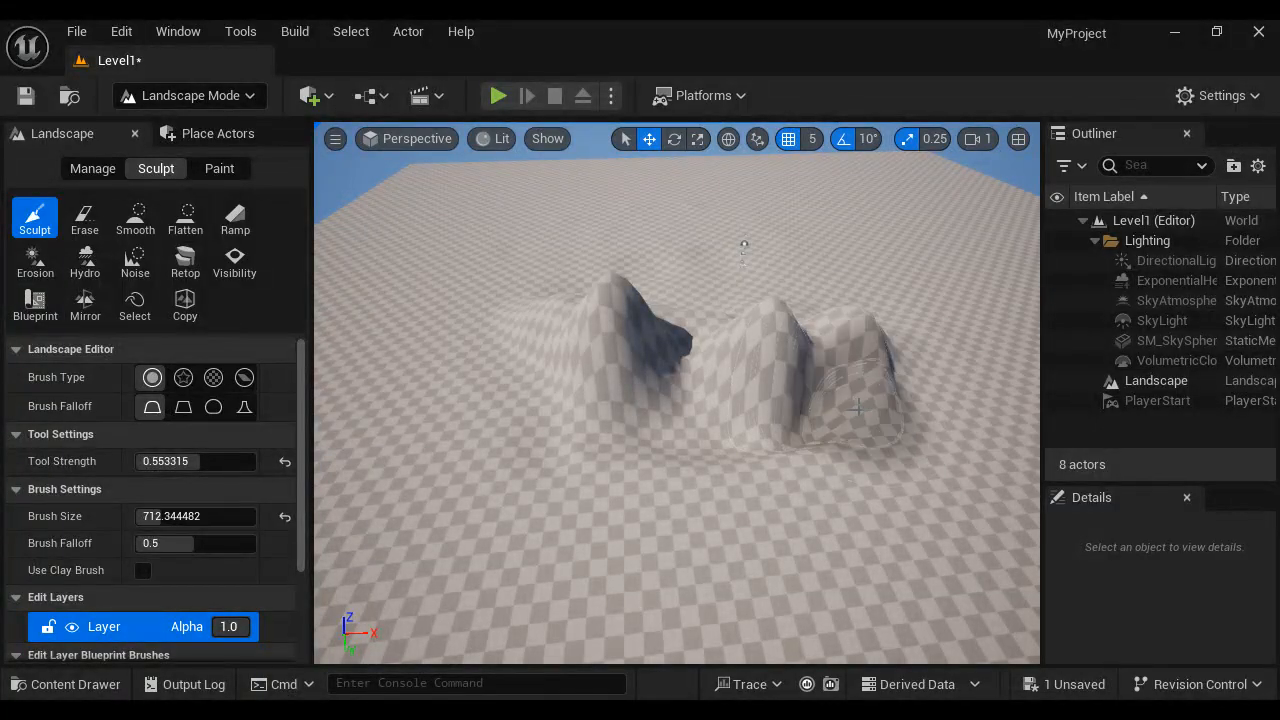
{"action": "mouse_move", "coordinate": [894, 351]}
{"action": "left_mouse_down"}
{"action": "mouse_move", "coordinate": [926, 346]}
{"action": "mouse_move", "coordinate": [520, 265]}
{"action": "mouse_move", "coordinate": [400, 420]}
{"action": "mouse_move", "coordinate": [575, 497]}
{"action": "left_mouse_up"}
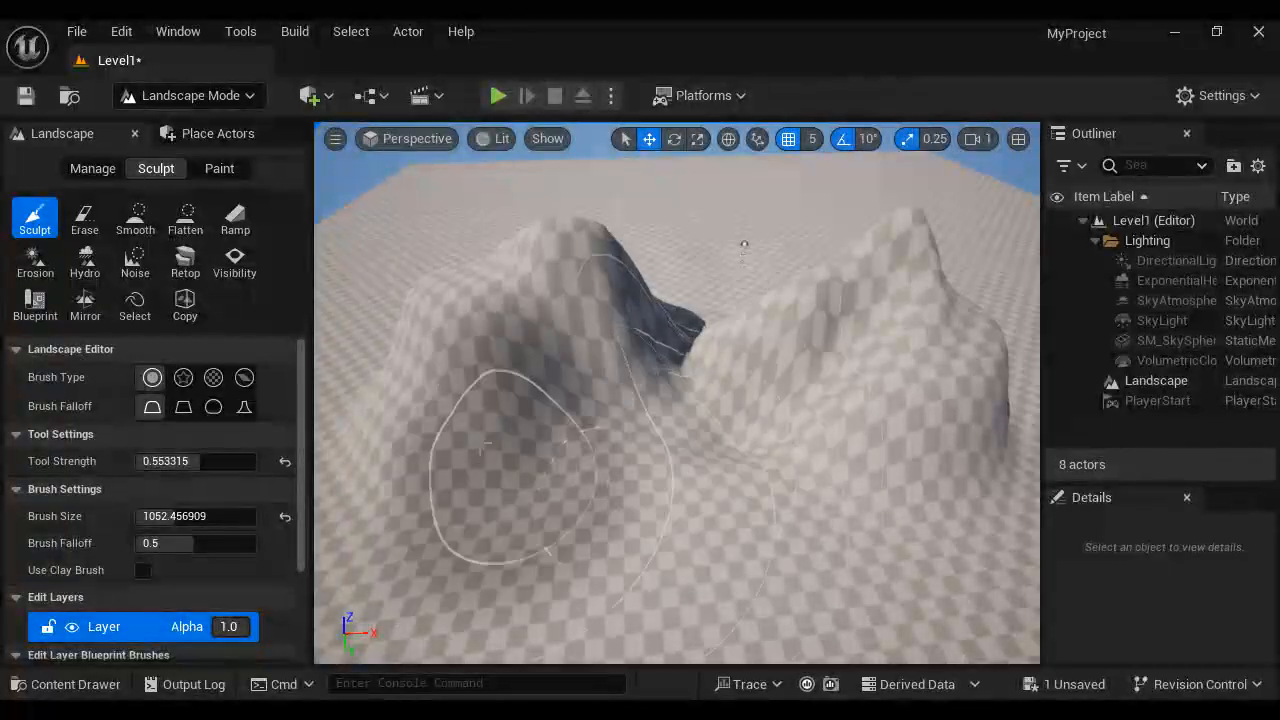
Step: Level both mountains into flat-topped plateaus with the Flatten tool in Both mode
{"action": "left_click", "coordinate": [183, 225]}
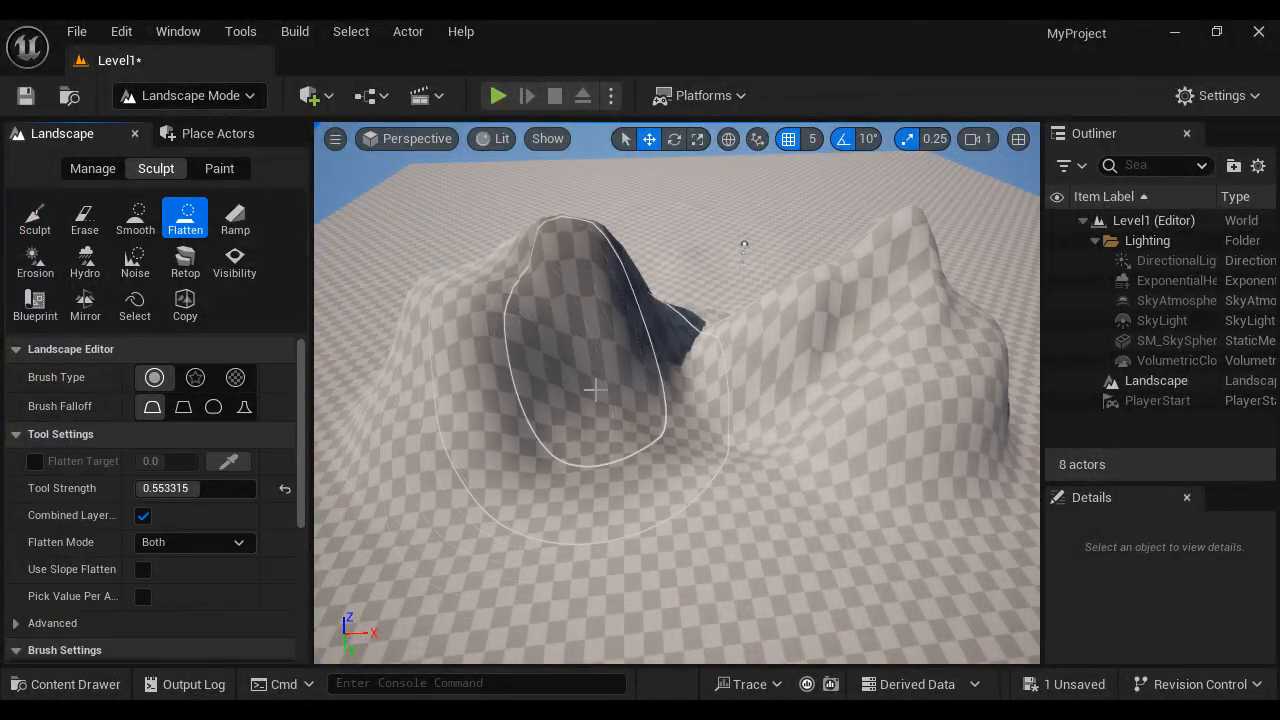
{"action": "mouse_move", "coordinate": [594, 386]}
{"action": "left_mouse_down"}
{"action": "mouse_move", "coordinate": [517, 354]}
{"action": "mouse_move", "coordinate": [611, 435]}
{"action": "mouse_move", "coordinate": [529, 386]}
{"action": "mouse_move", "coordinate": [650, 468]}
{"action": "mouse_move", "coordinate": [597, 369]}
{"action": "mouse_move", "coordinate": [568, 350]}
{"action": "left_mouse_up"}
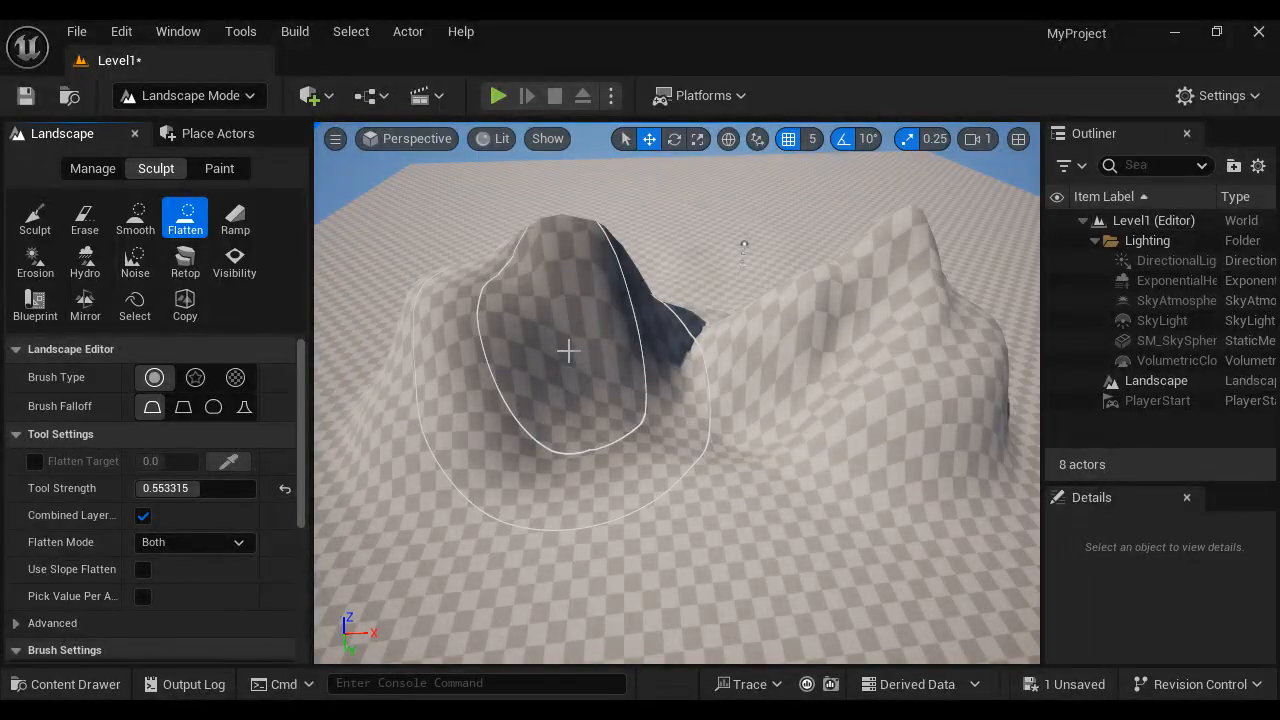
{"action": "mouse_move", "coordinate": [570, 360]}
{"action": "left_mouse_down"}
{"action": "mouse_move", "coordinate": [558, 368]}
{"action": "mouse_move", "coordinate": [517, 331]}
{"action": "mouse_move", "coordinate": [527, 378]}
{"action": "left_mouse_up"}
{"action": "right_click_drag", "start_coordinate": [527, 378], "coordinate": [732, 440]}
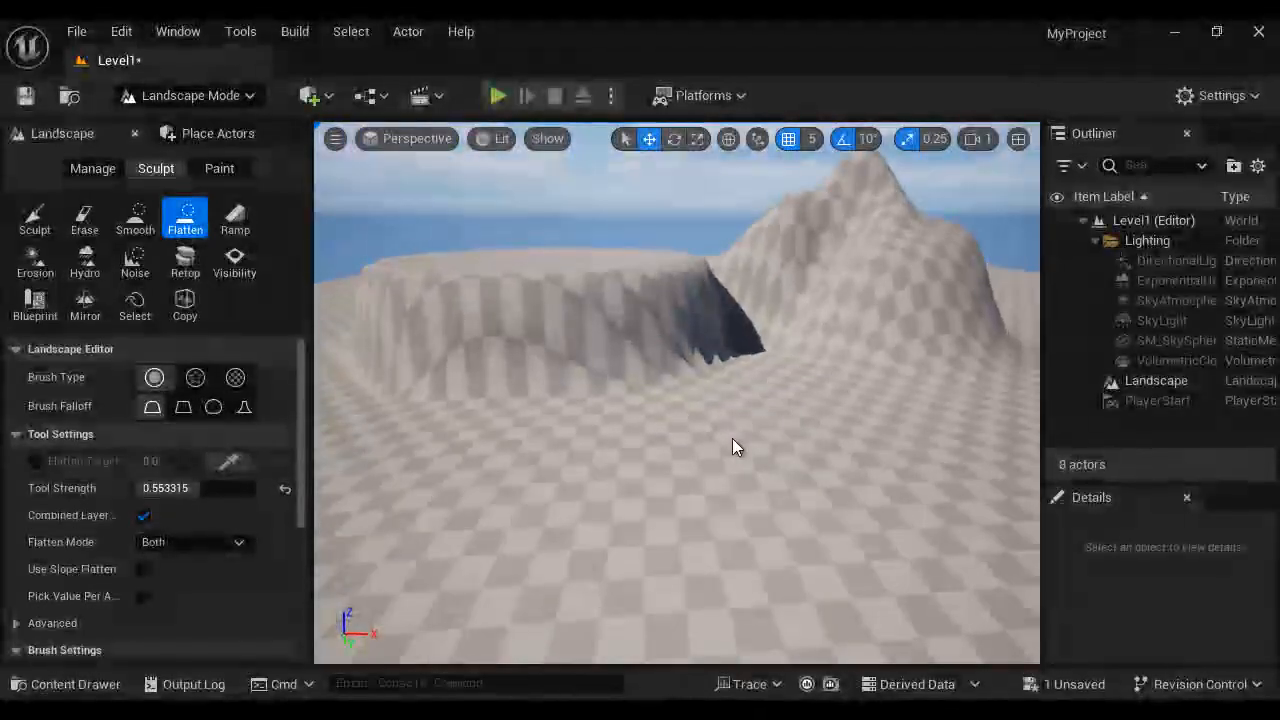
{"action": "mouse_move", "coordinate": [905, 290]}
{"action": "left_mouse_down"}
{"action": "mouse_move", "coordinate": [920, 235]}
{"action": "mouse_move", "coordinate": [730, 400]}
{"action": "mouse_move", "coordinate": [1032, 306]}
{"action": "mouse_move", "coordinate": [909, 347]}
{"action": "left_mouse_up"}
{"action": "right_click_drag", "start_coordinate": [909, 347], "coordinate": [830, 370]}
{"action": "mouse_move", "coordinate": [800, 360]}
{"action": "left_mouse_down"}
{"action": "mouse_move", "coordinate": [883, 403]}
{"action": "mouse_move", "coordinate": [880, 430]}
{"action": "left_mouse_up"}
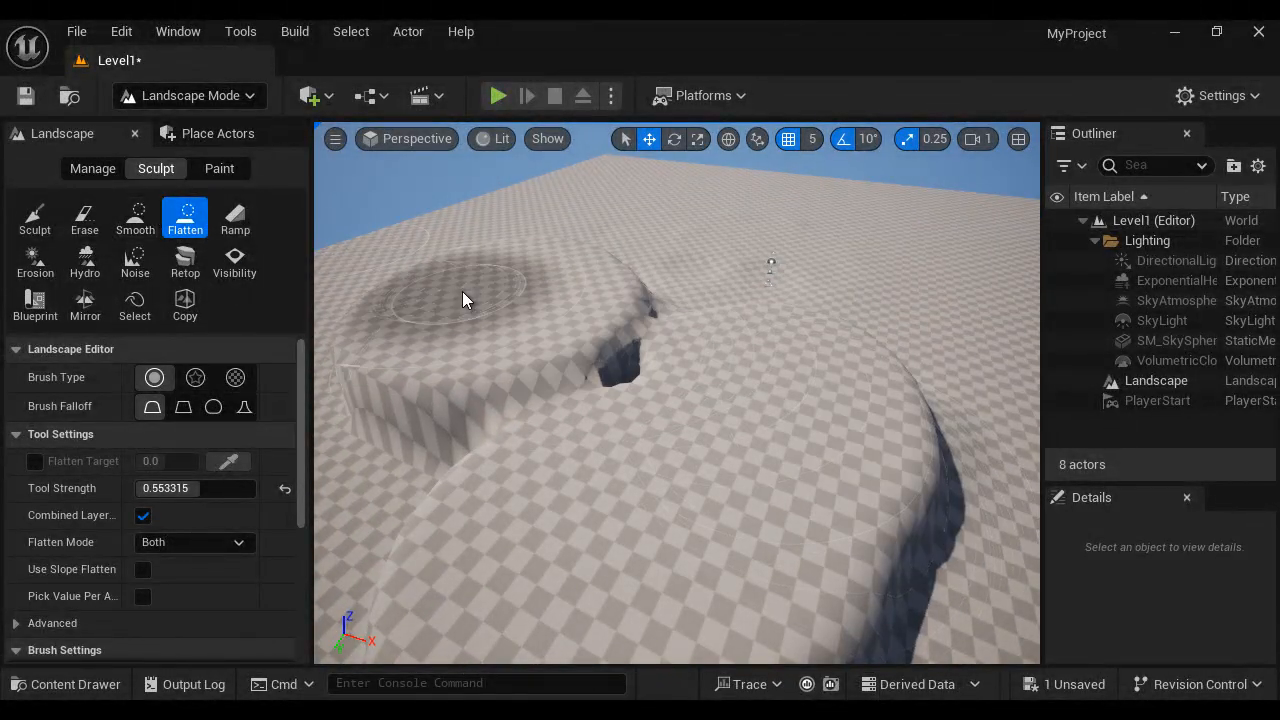
Step: Erase the flattened plateaus so the whole landscape is level
{"action": "left_click", "coordinate": [85, 215]}
{"action": "mouse_move", "coordinate": [620, 440]}
{"action": "left_mouse_down"}
{"action": "mouse_move", "coordinate": [583, 335]}
{"action": "mouse_move", "coordinate": [611, 537]}
{"action": "mouse_move", "coordinate": [600, 330]}
{"action": "mouse_move", "coordinate": [657, 457]}
{"action": "mouse_move", "coordinate": [878, 533]}
{"action": "mouse_move", "coordinate": [465, 607]}
{"action": "left_mouse_up"}
{"action": "scroll", "coordinate": [680, 484], "scroll_direction": "down", "scroll_amount": 4}
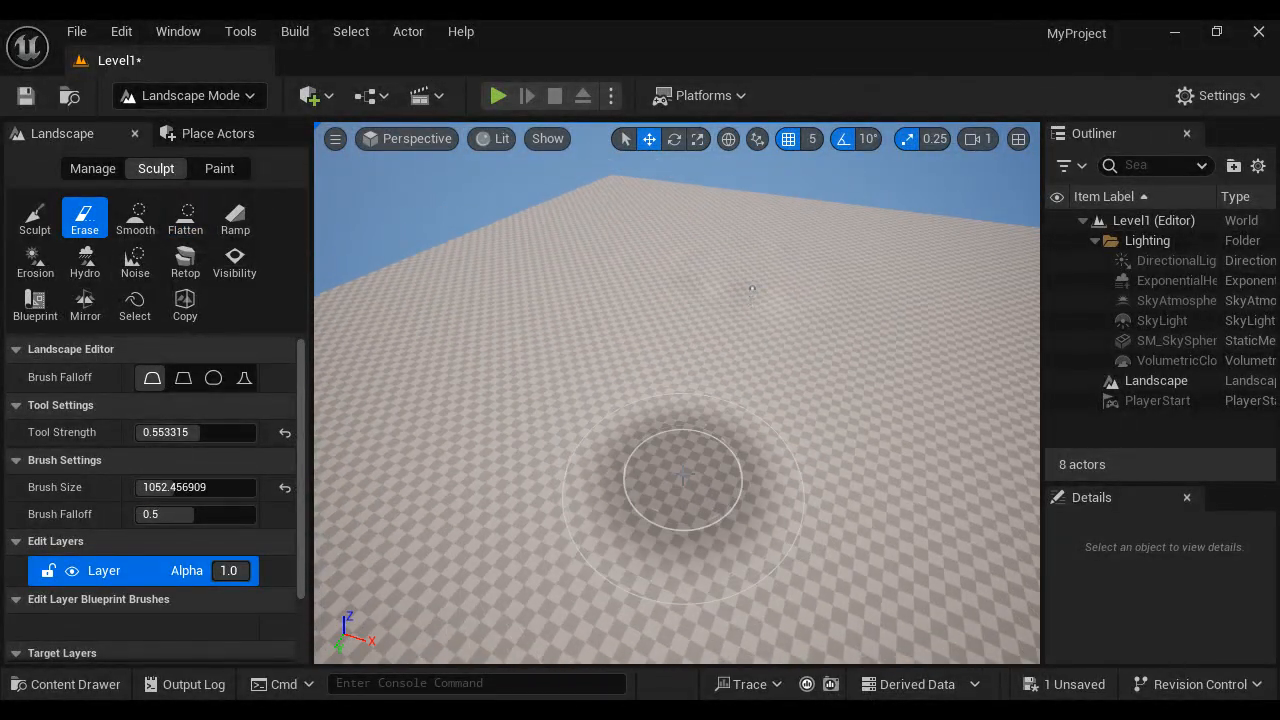
Step: Place the two end points of a ramp on the flat landscape with the Ramp tool
{"action": "left_click", "coordinate": [235, 222]}
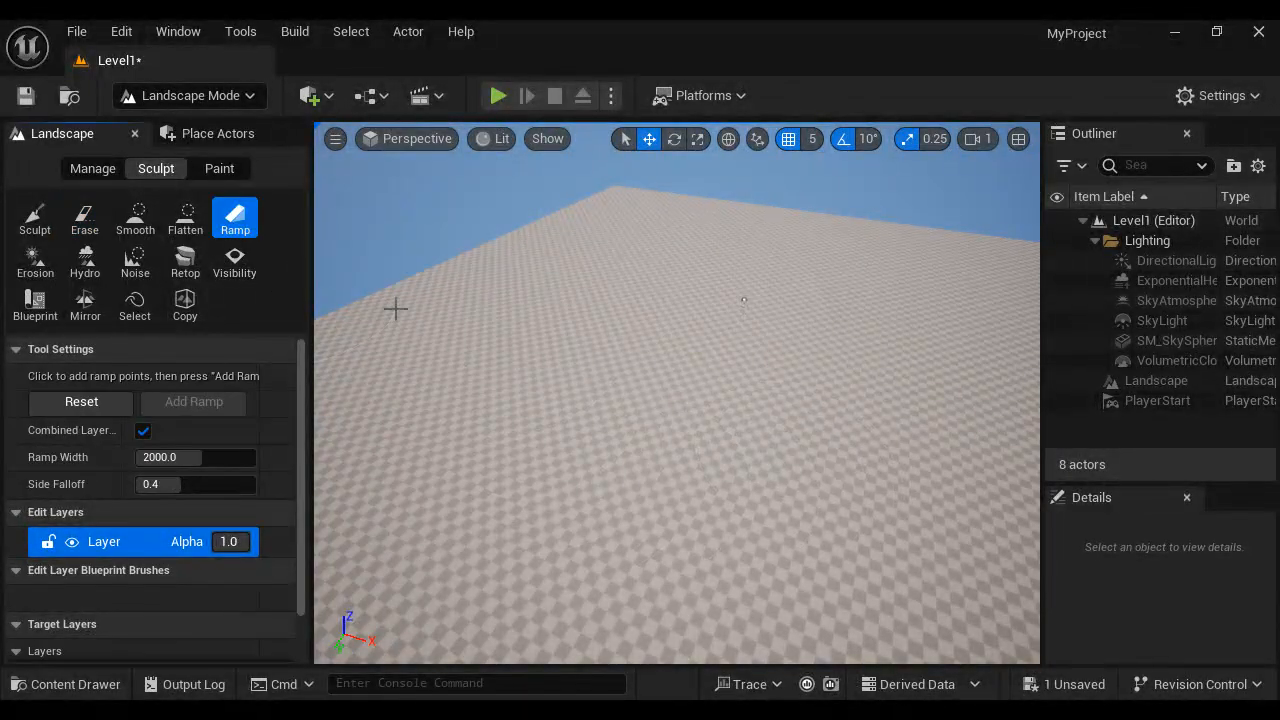
{"action": "left_click", "coordinate": [521, 501]}
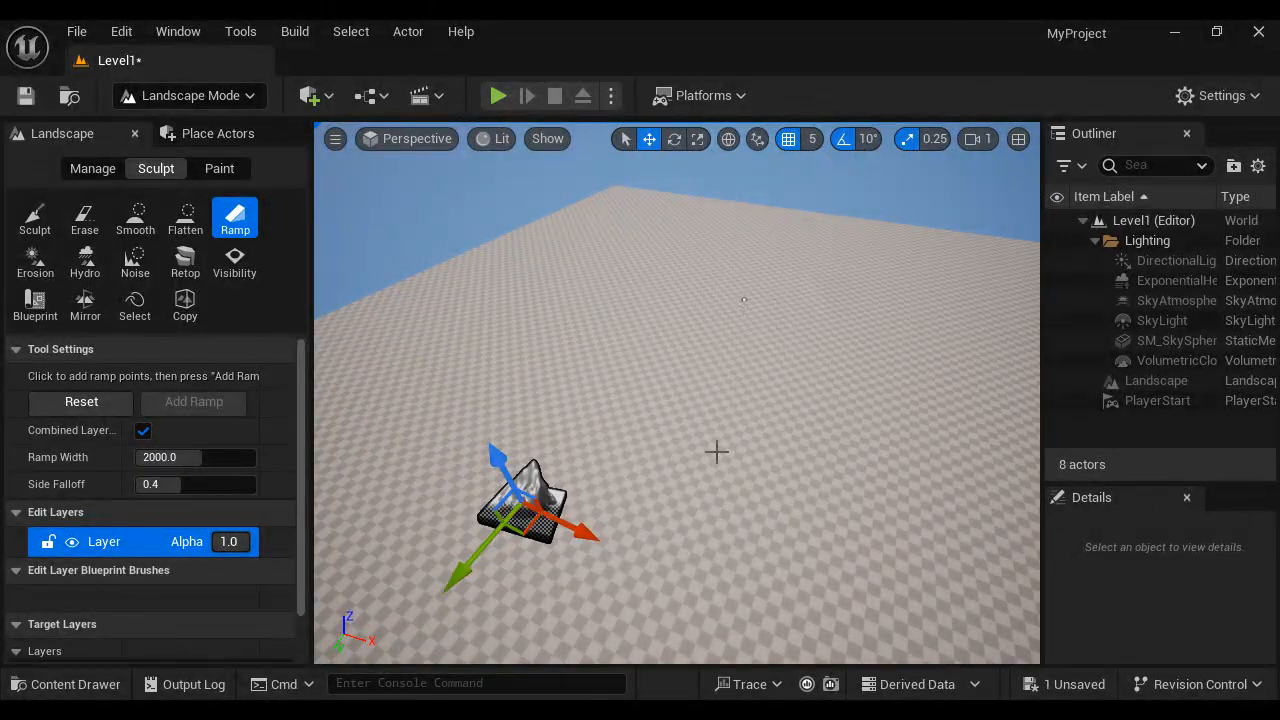
{"action": "left_click", "coordinate": [921, 357]}
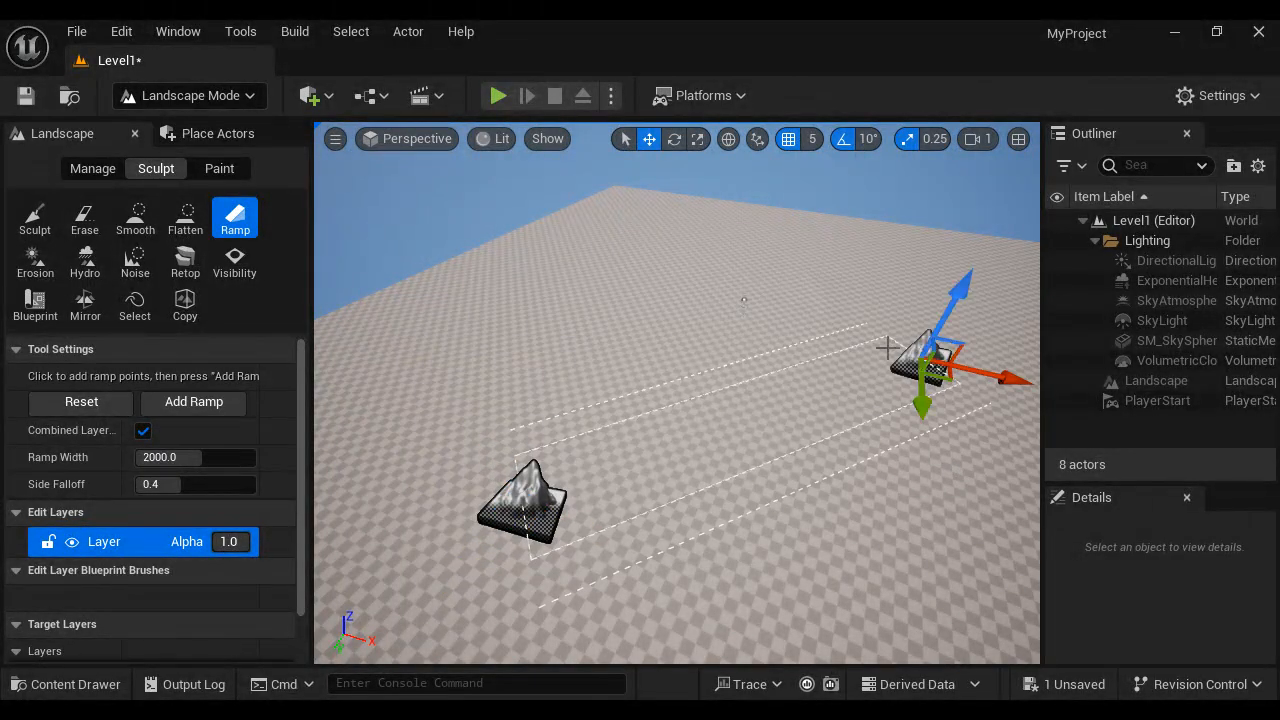
Step: Raise the first ramp point above the ground and adjust the position and height of the second point
{"action": "left_click", "coordinate": [525, 510]}
{"action": "left_click_drag", "start_coordinate": [506, 455], "coordinate": [478, 406]}
{"action": "left_click", "coordinate": [924, 354]}
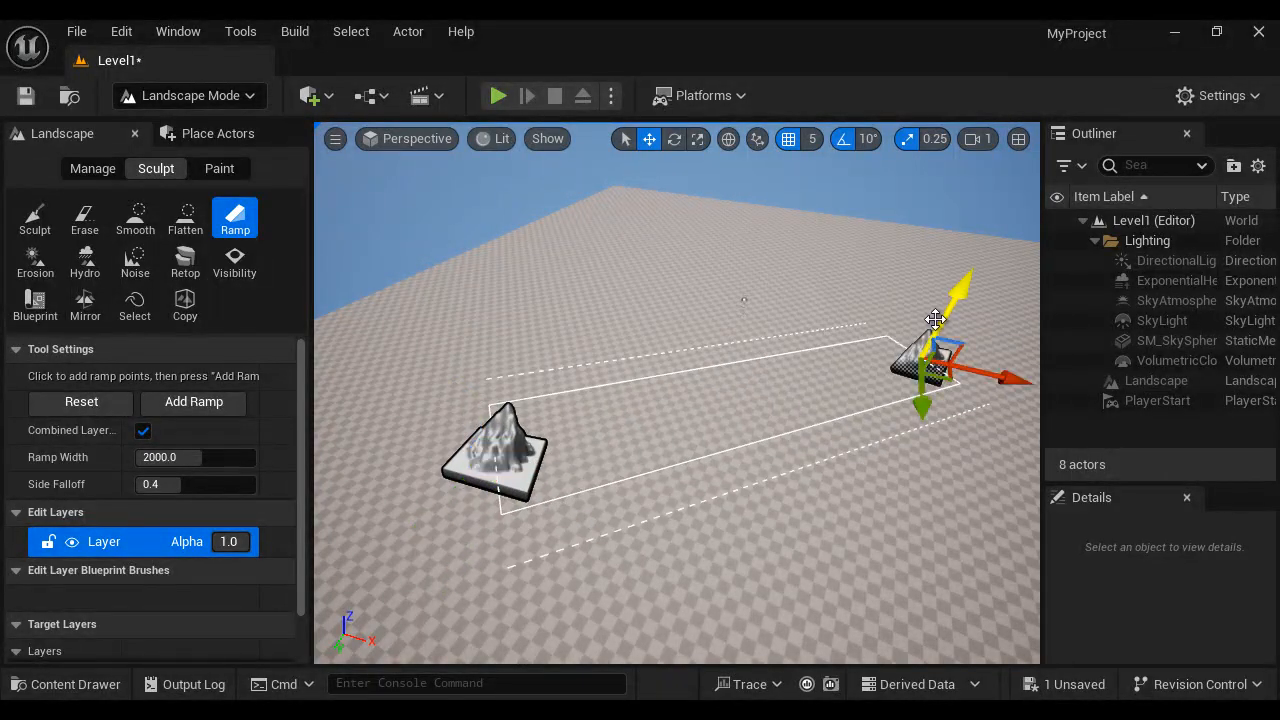
{"action": "left_click_drag", "start_coordinate": [942, 321], "coordinate": [944, 263]}
{"action": "left_click_drag", "start_coordinate": [951, 356], "coordinate": [926, 364]}
{"action": "left_click_drag", "start_coordinate": [881, 523], "coordinate": [886, 371]}
Step: Narrow the ramp width to about 1368, set the side falloff to 0.0, and add the ramp to the landscape
{"action": "mouse_move", "coordinate": [932, 654]}
{"action": "left_mouse_down", "text": "alt"}
{"action": "mouse_move", "coordinate": [904, 552]}
{"action": "mouse_move", "coordinate": [834, 543]}
{"action": "mouse_move", "coordinate": [927, 660]}
{"action": "left_mouse_up", "text": "alt"}
{"action": "left_click_drag", "start_coordinate": [657, 506], "coordinate": [626, 606], "text": "alt"}
{"action": "mouse_move", "coordinate": [207, 456]}
{"action": "left_mouse_down"}
{"action": "mouse_move", "coordinate": [152, 457]}
{"action": "mouse_move", "coordinate": [205, 461]}
{"action": "left_mouse_up"}
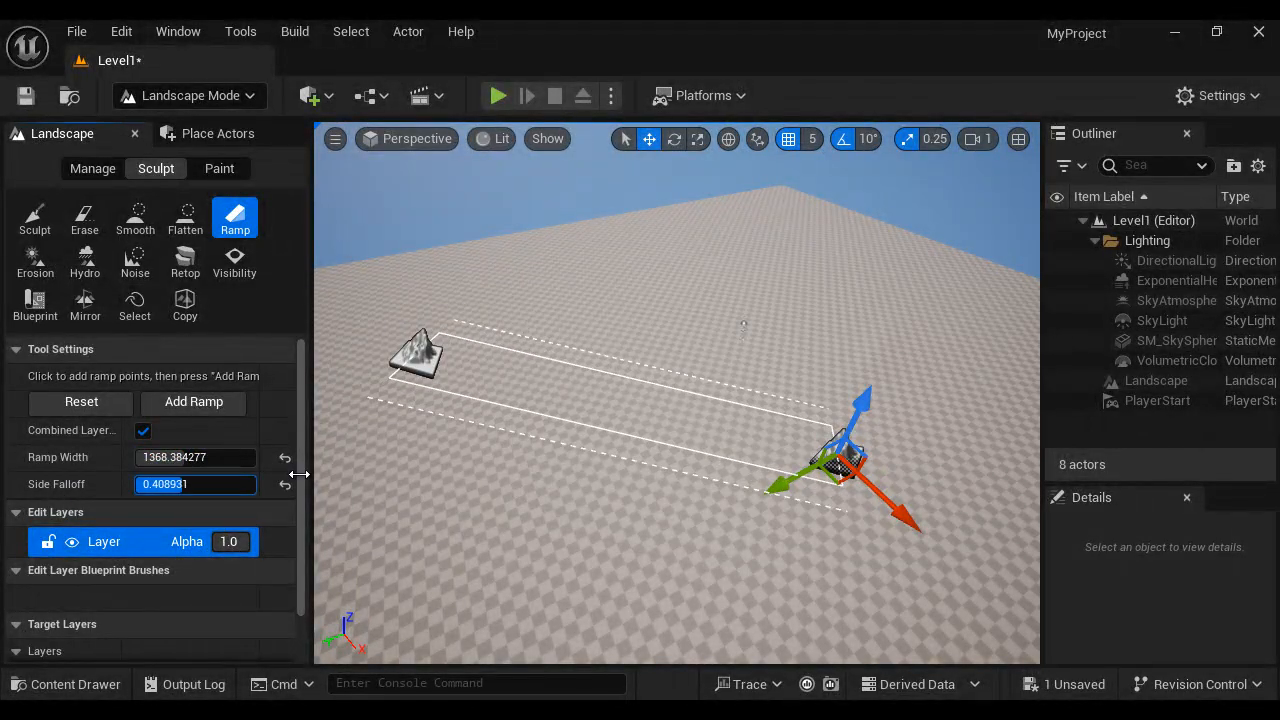
{"action": "left_click", "coordinate": [200, 402]}
{"action": "left_click_drag", "start_coordinate": [557, 514], "coordinate": [598, 353], "text": "alt"}
{"action": "left_click_drag", "start_coordinate": [857, 445], "coordinate": [800, 410], "text": "alt"}
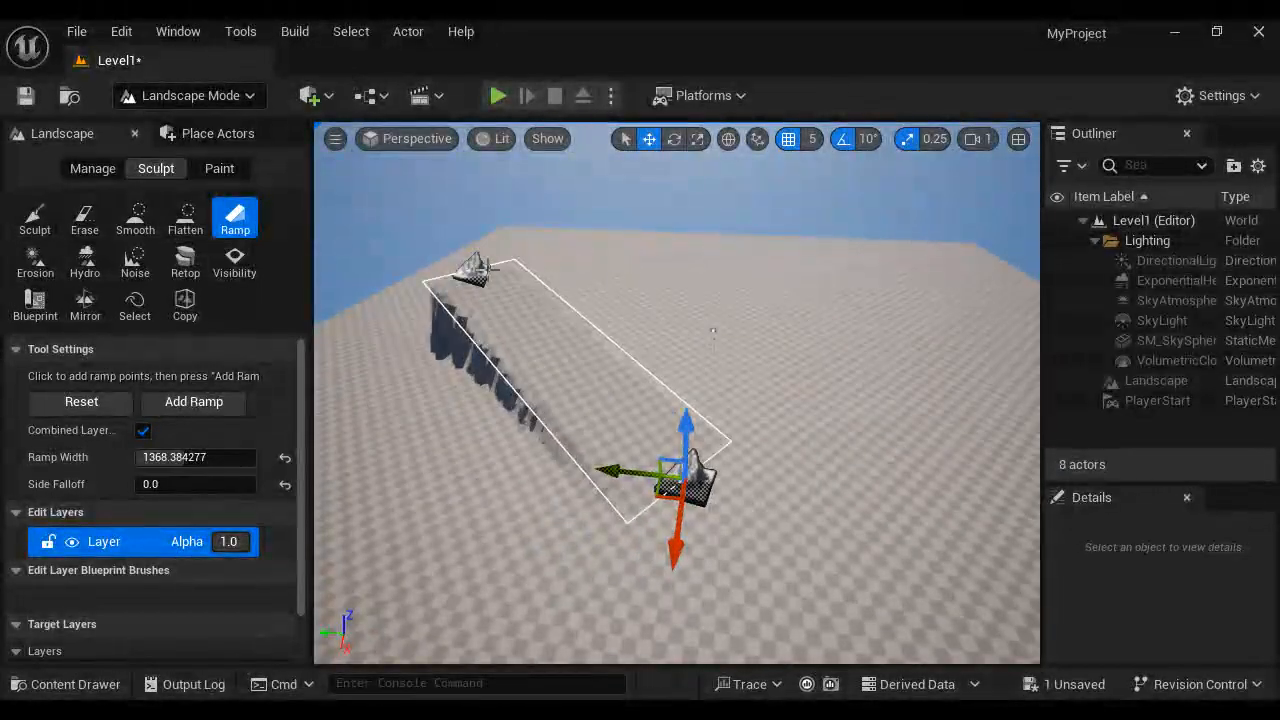
Step: Add a second ramp by moving the raised end point away from the first ramp and setting the side falloff to about 0.66
{"action": "left_click_drag", "start_coordinate": [432, 290], "coordinate": [767, 275]}
{"action": "left_click_drag", "start_coordinate": [490, 248], "coordinate": [766, 248]}
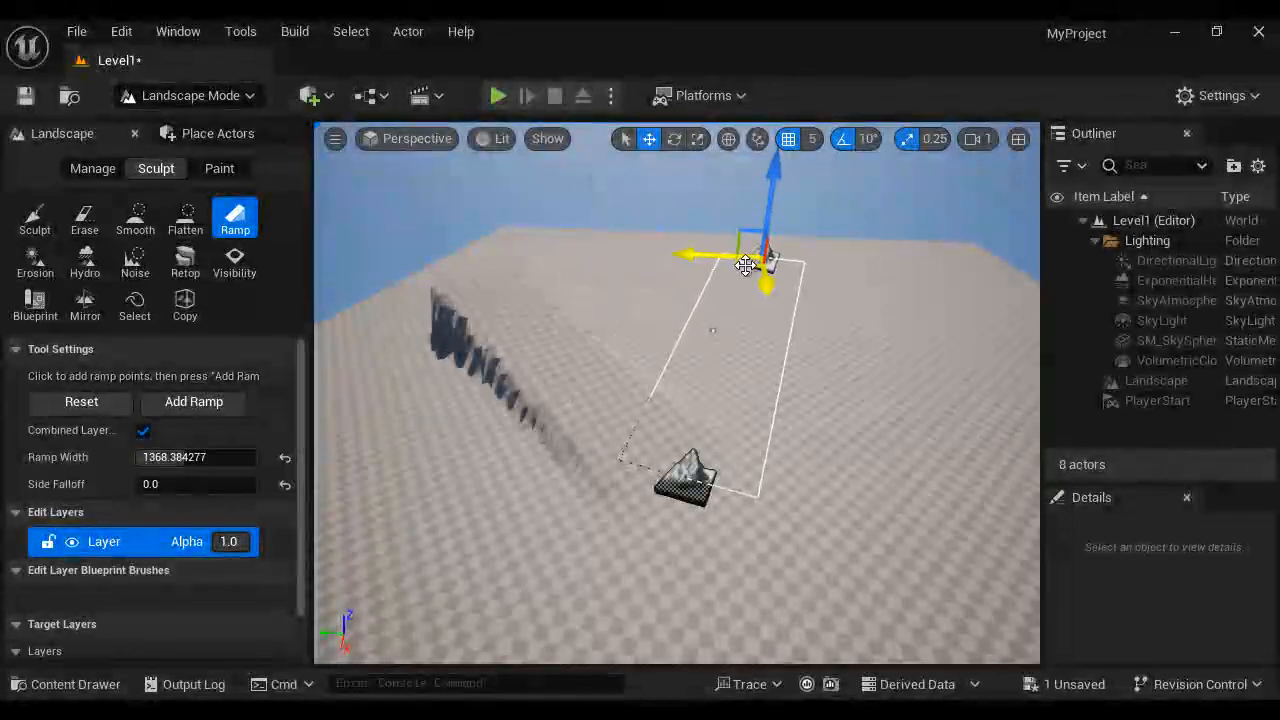
{"action": "left_click_drag", "start_coordinate": [214, 483], "coordinate": [525, 483]}
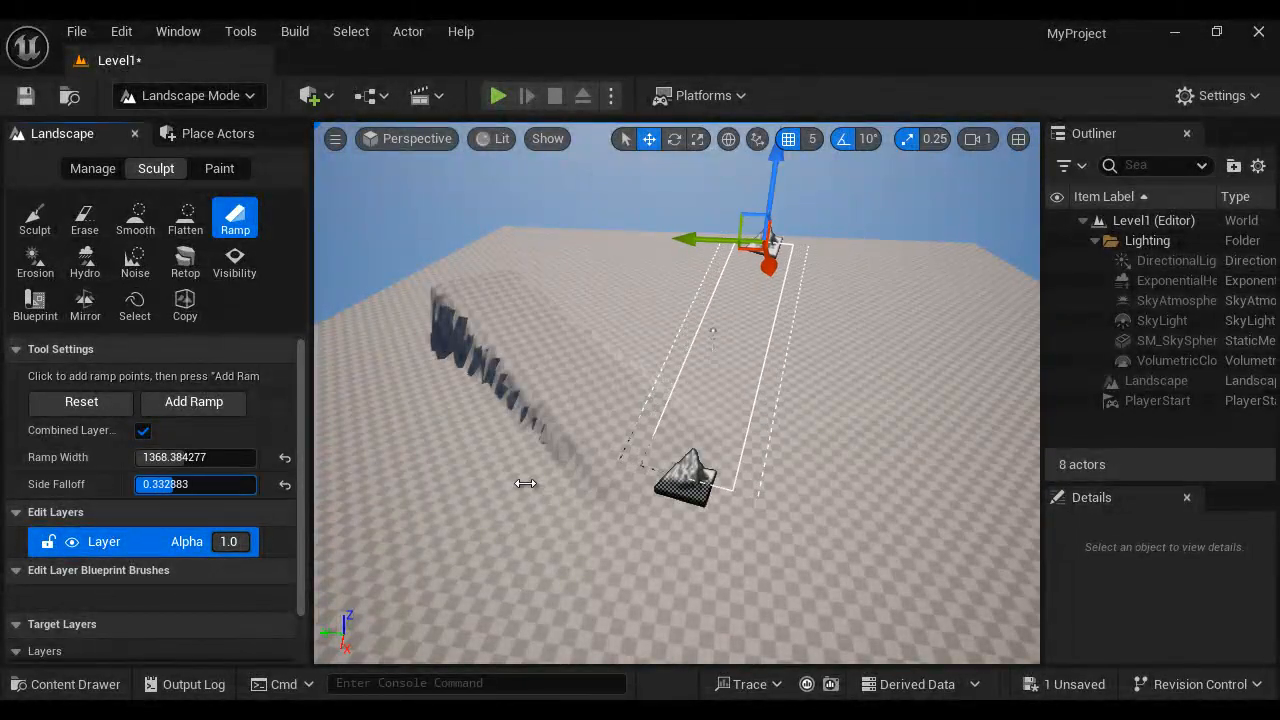
{"action": "left_click", "coordinate": [216, 408]}
{"action": "right_click_drag", "start_coordinate": [929, 489], "coordinate": [640, 344]}
{"action": "right_click_drag", "start_coordinate": [659, 287], "coordinate": [380, 488]}
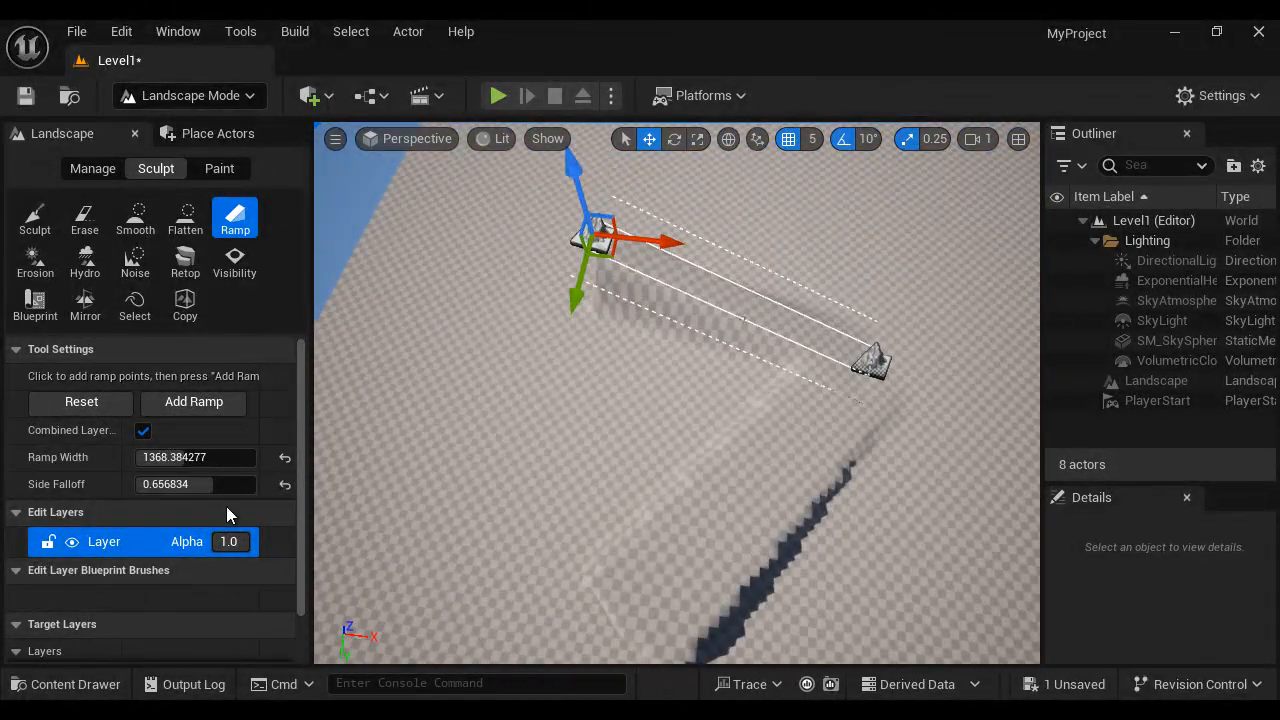
{"action": "right_click_drag", "start_coordinate": [738, 483], "coordinate": [738, 483]}
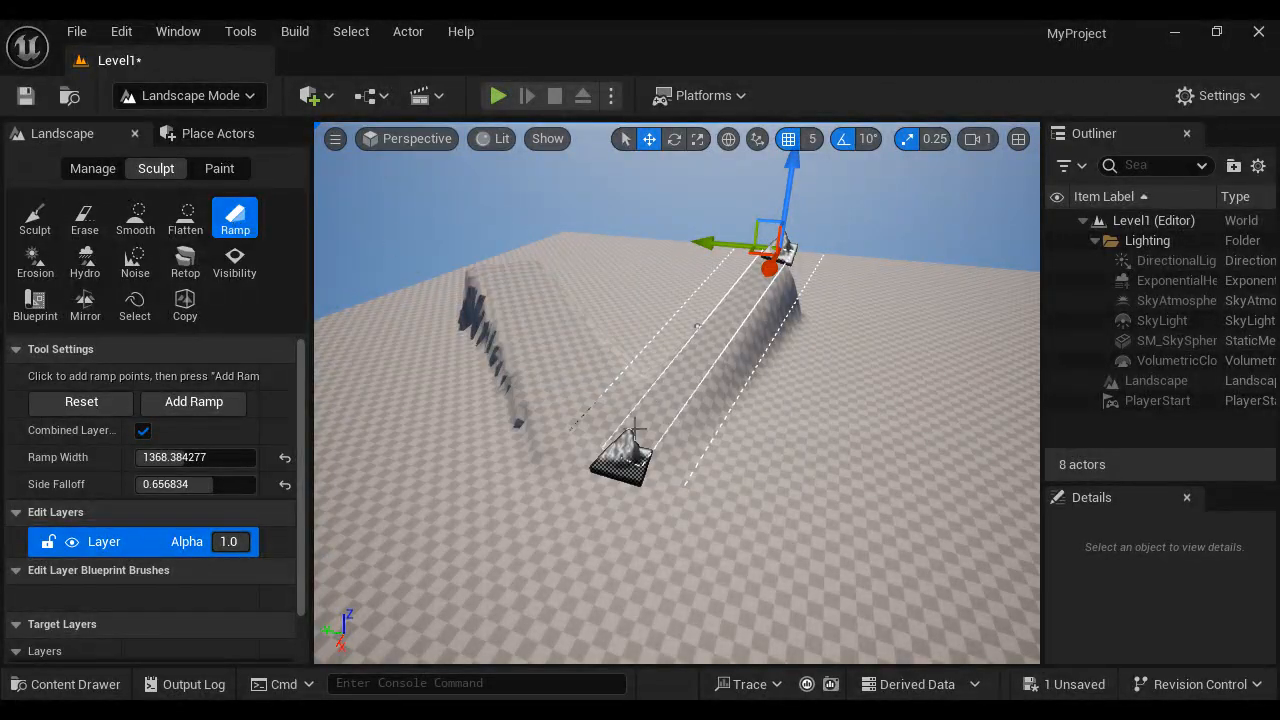
{"action": "scroll", "coordinate": [803, 457], "scroll_direction": "up", "scroll_amount": 5}
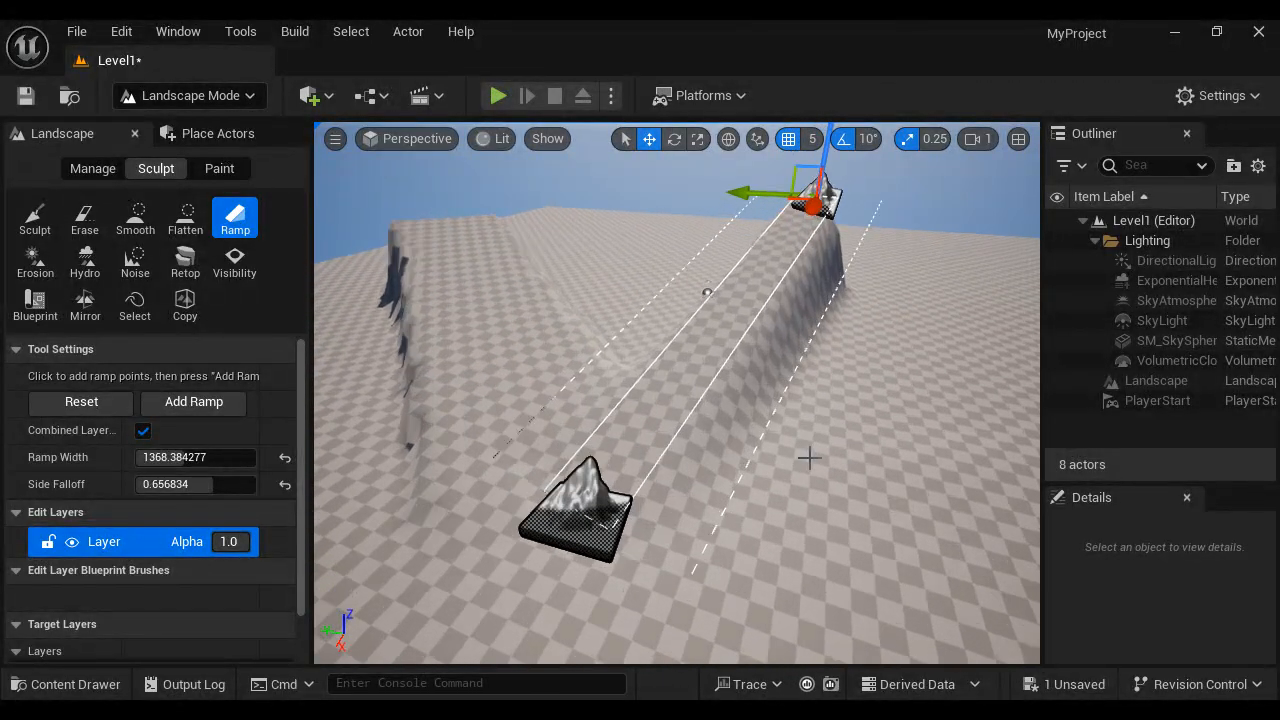
{"action": "right_click_drag", "start_coordinate": [806, 457], "coordinate": [837, 474]}
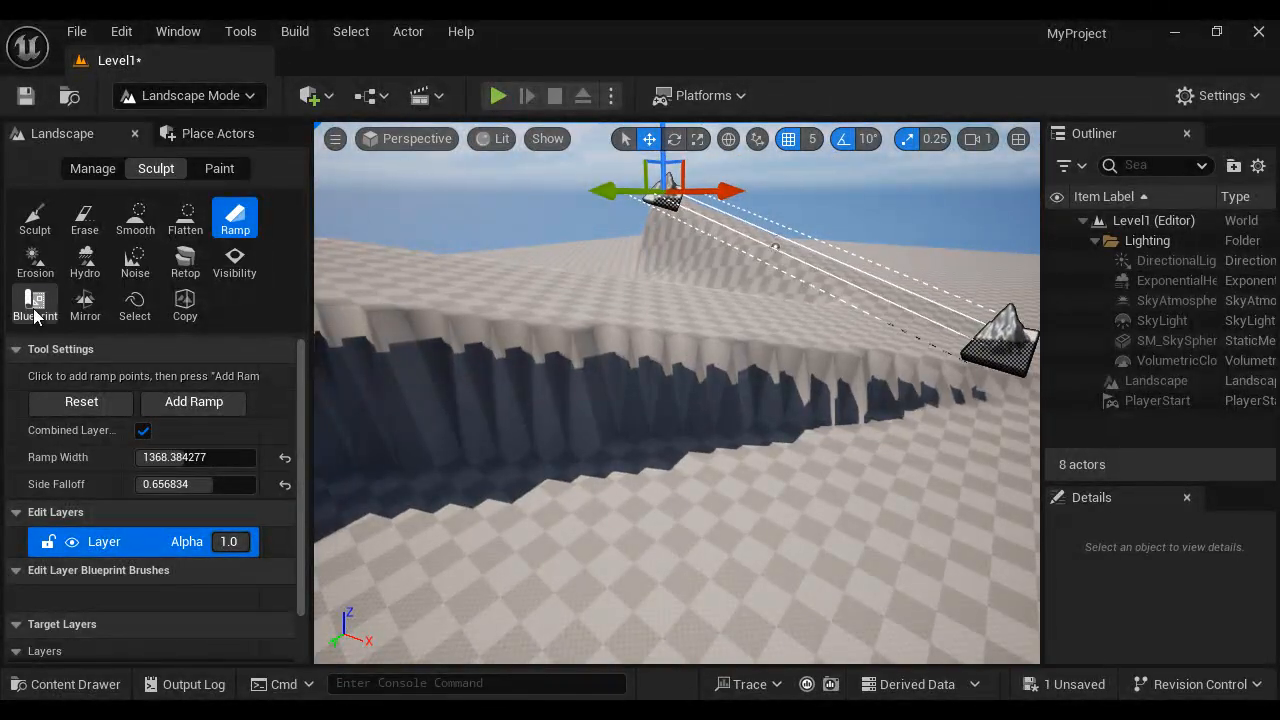
Step: Erode the steep, jagged side wall of the first ramp with the thermal Erosion tool
{"action": "left_click", "coordinate": [35, 262]}
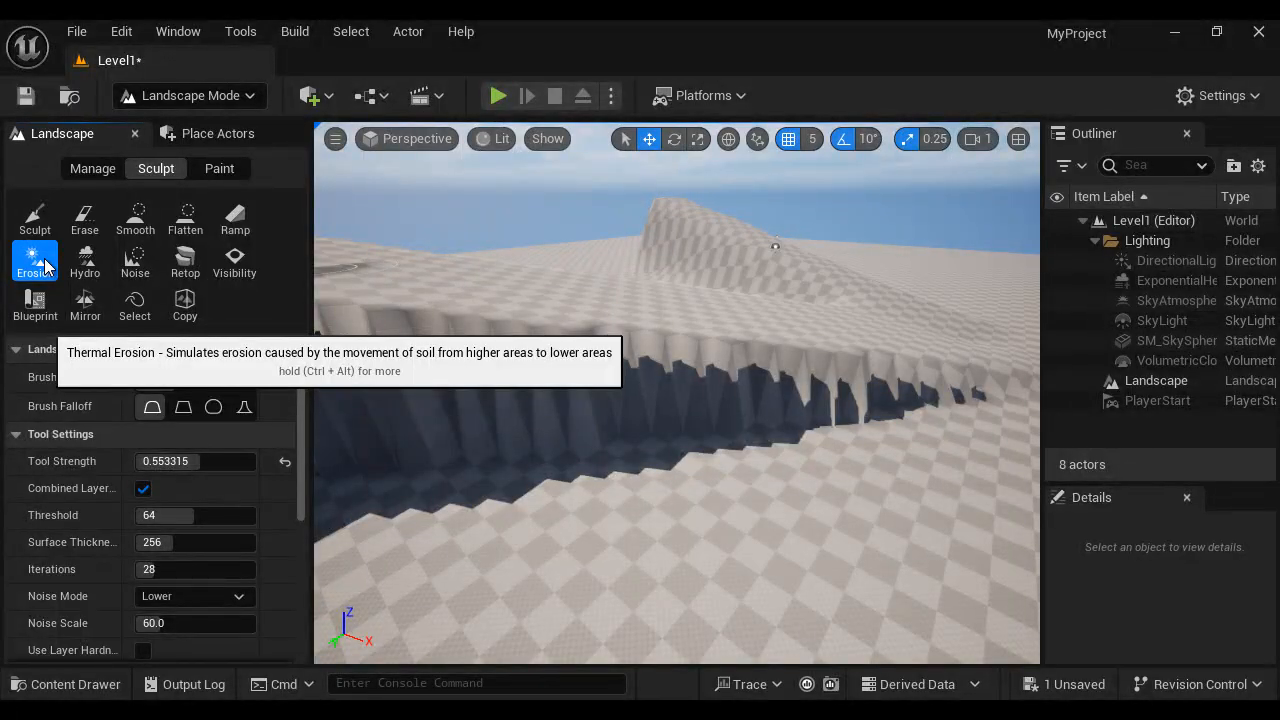
{"action": "scroll", "coordinate": [764, 397], "scroll_direction": "down", "scroll_amount": 3}
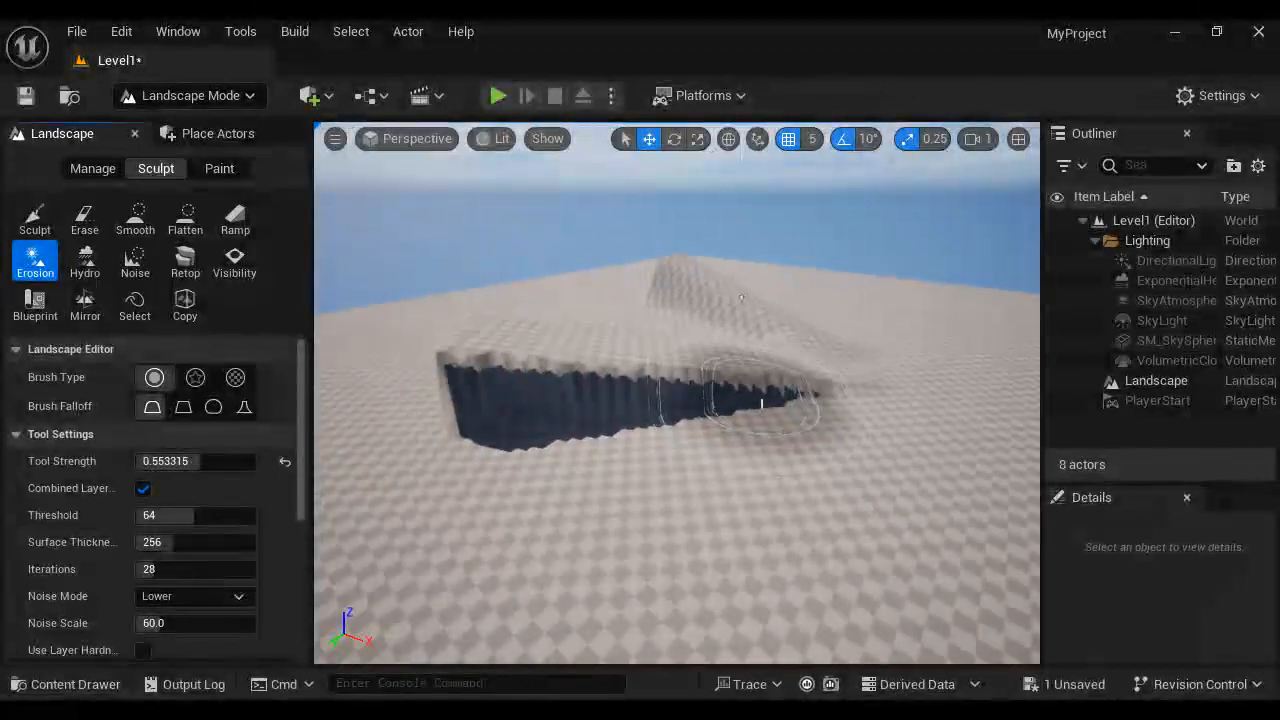
{"action": "scroll", "coordinate": [677, 519], "scroll_direction": "down", "scroll_amount": 2}
{"action": "left_click_drag", "start_coordinate": [677, 519], "coordinate": [700, 517], "text": "alt"}
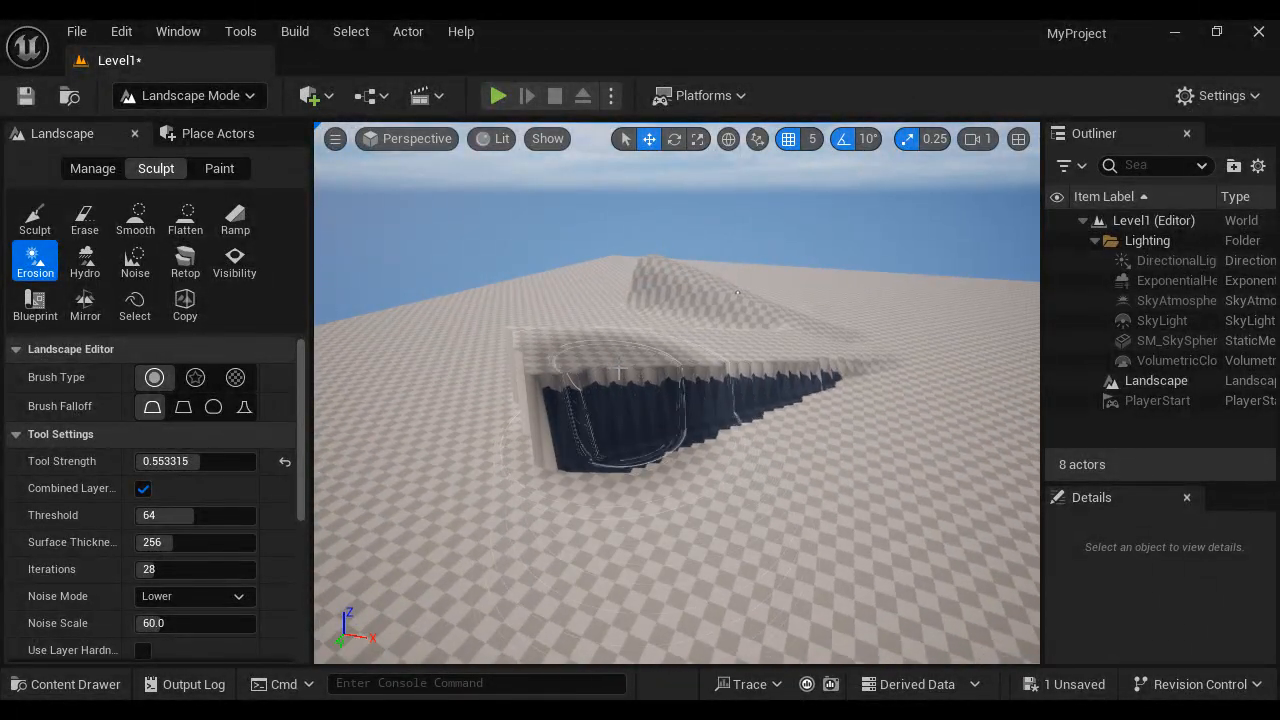
{"action": "mouse_move", "coordinate": [636, 397]}
{"action": "left_mouse_down"}
{"action": "mouse_move", "coordinate": [677, 417]}
{"action": "mouse_move", "coordinate": [817, 380]}
{"action": "mouse_move", "coordinate": [617, 437]}
{"action": "mouse_move", "coordinate": [643, 390]}
{"action": "left_mouse_up"}
{"action": "scroll", "coordinate": [651, 400], "scroll_direction": "up", "scroll_amount": 3}
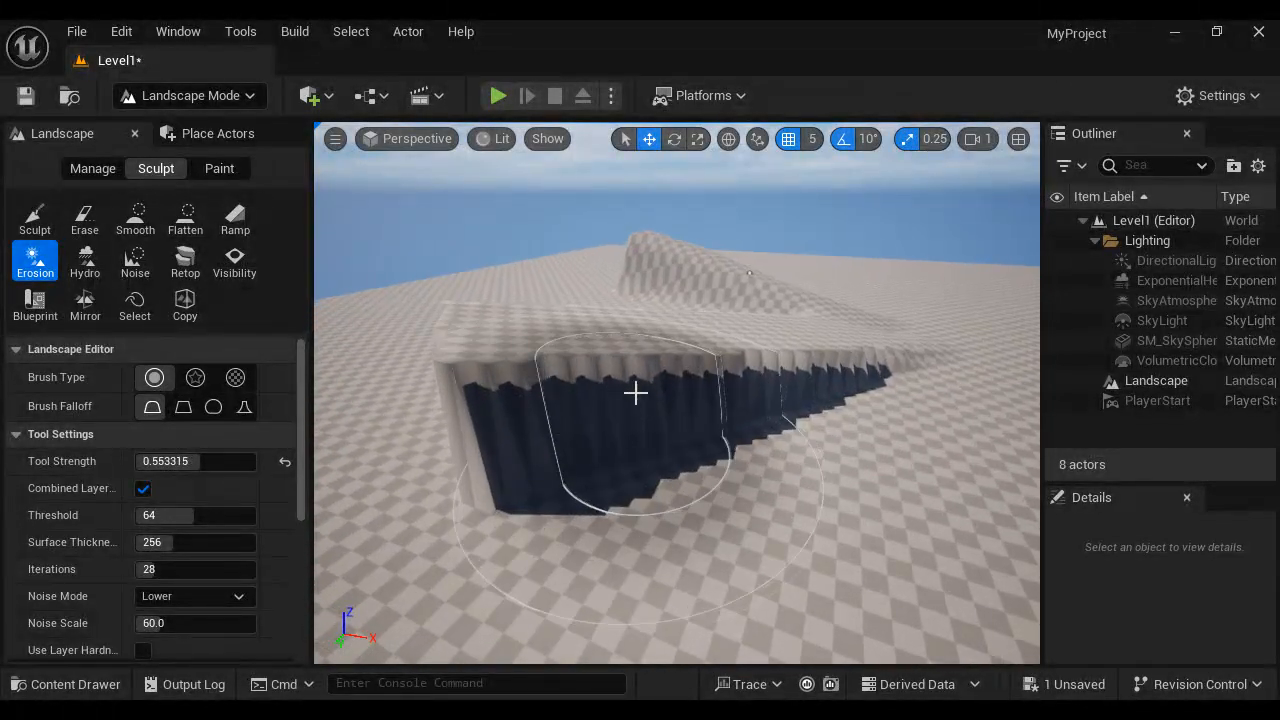
{"action": "left_click_drag", "start_coordinate": [637, 385], "coordinate": [637, 385]}
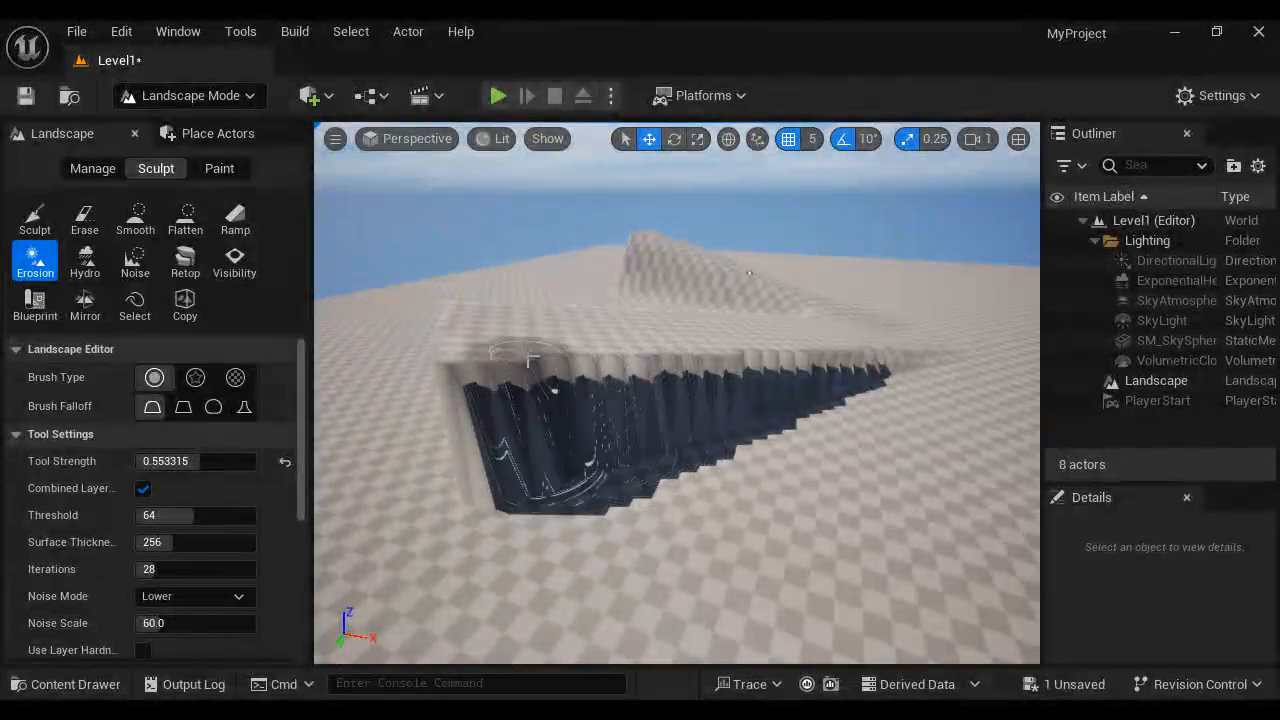
{"action": "left_click", "coordinate": [545, 388]}
{"action": "mouse_move", "coordinate": [663, 372]}
{"action": "left_mouse_down"}
{"action": "mouse_move", "coordinate": [617, 380]}
{"action": "mouse_move", "coordinate": [779, 363]}
{"action": "left_mouse_up"}
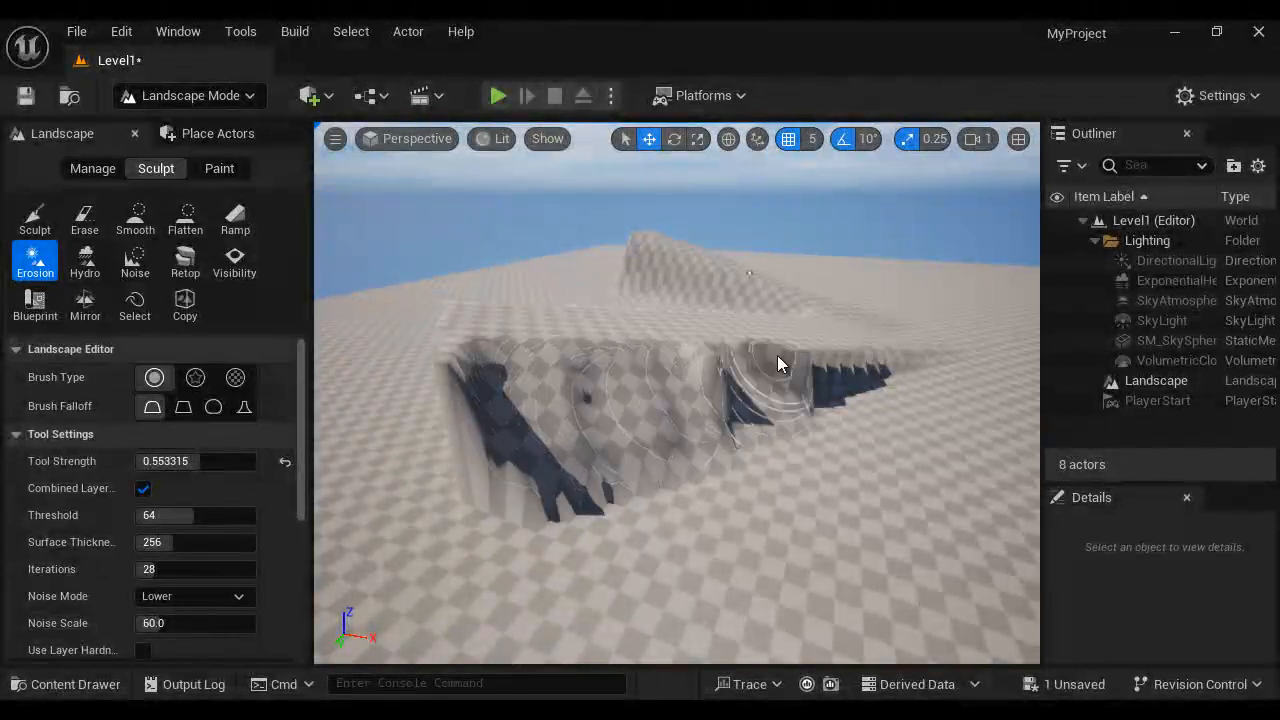
Step: Erode the low end of the first ramp and the slopes of the second ramp with the Erosion tool
{"action": "left_click_drag", "start_coordinate": [903, 356], "coordinate": [807, 445], "text": "alt"}
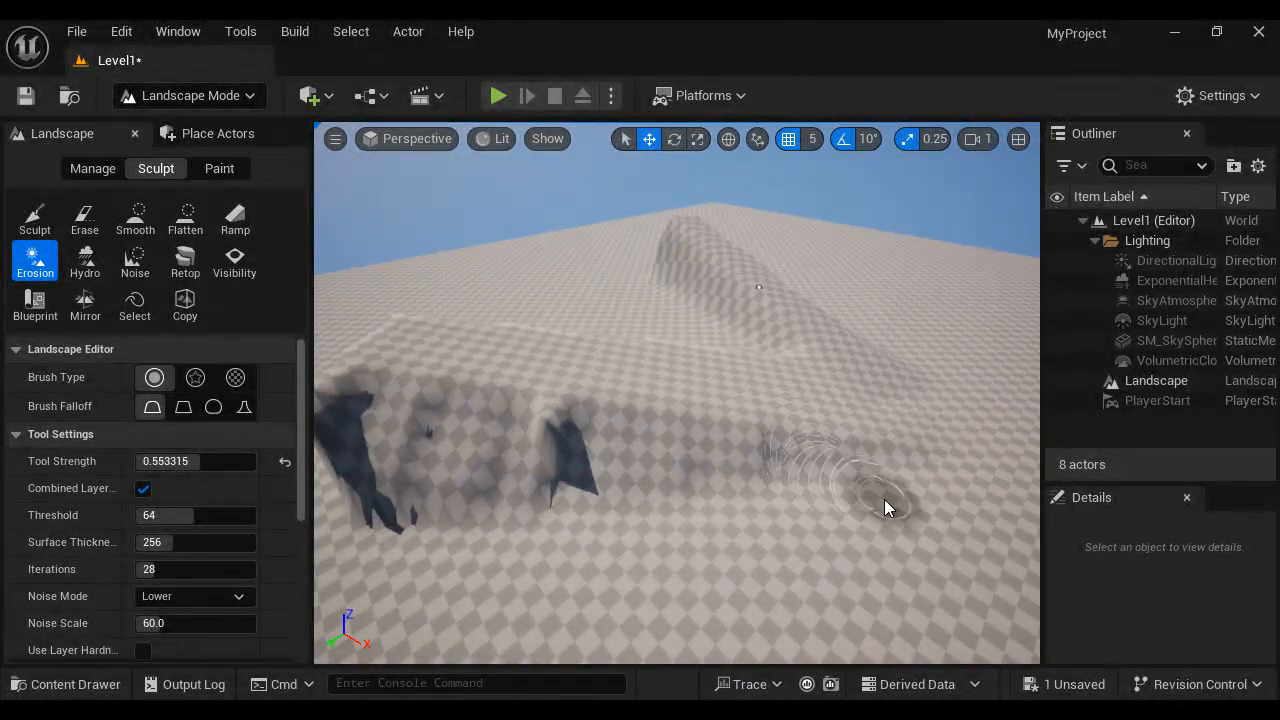
{"action": "left_click_drag", "start_coordinate": [884, 498], "coordinate": [864, 472], "text": "alt"}
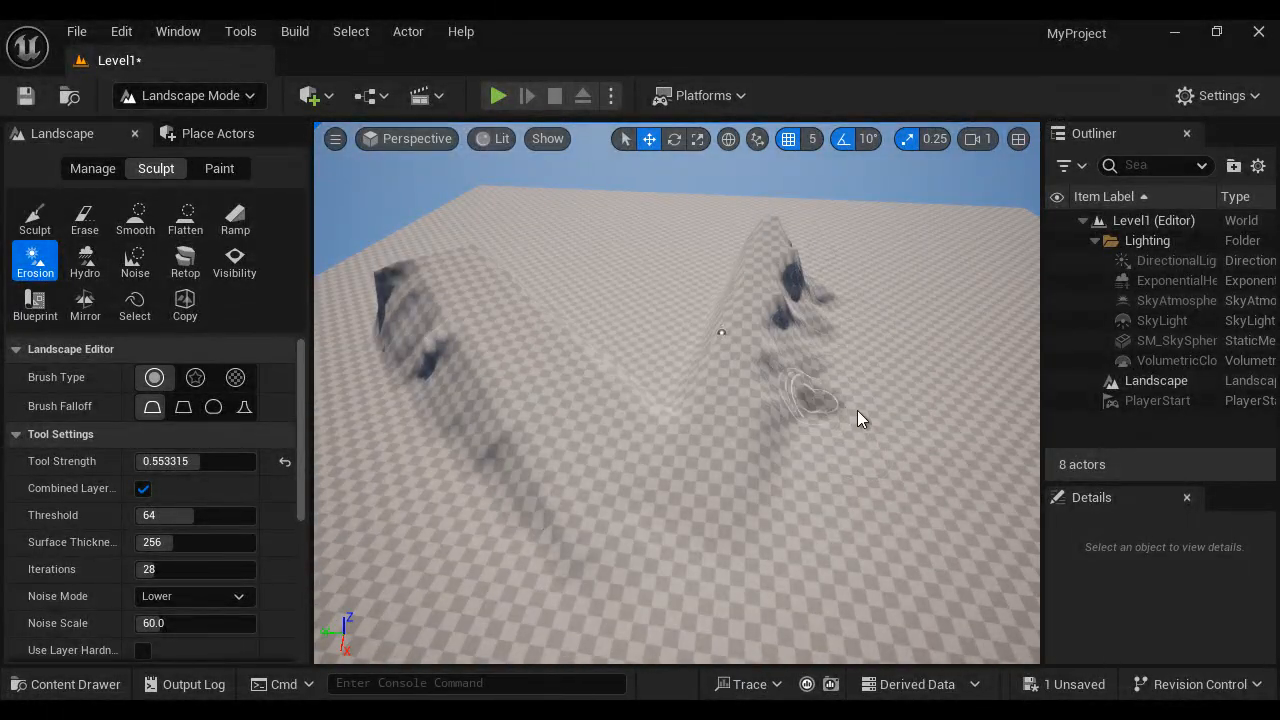
{"action": "left_click_drag", "start_coordinate": [845, 410], "coordinate": [717, 224], "text": "alt"}
{"action": "left_click_drag", "start_coordinate": [656, 403], "coordinate": [565, 237], "text": "alt"}
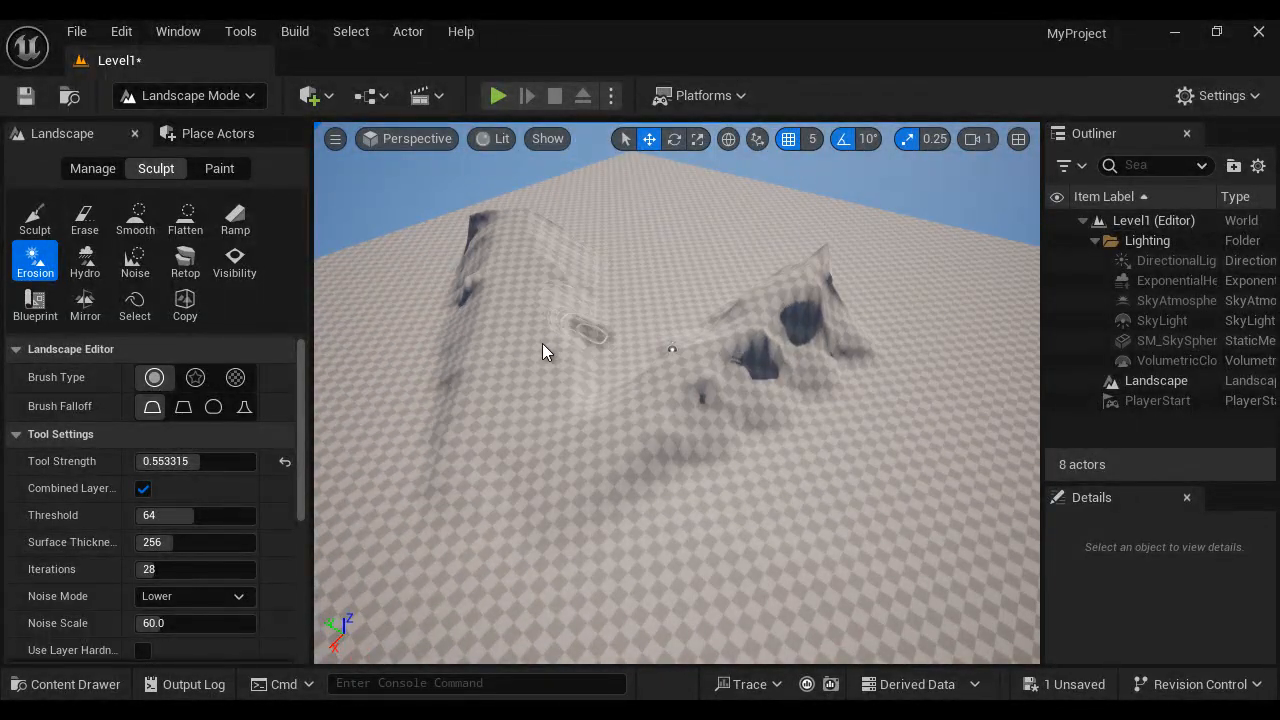
{"action": "mouse_move", "coordinate": [616, 404]}
{"action": "left_mouse_down", "text": "alt"}
{"action": "mouse_move", "coordinate": [721, 452]}
{"action": "mouse_move", "coordinate": [965, 370]}
{"action": "mouse_move", "coordinate": [1112, 373]}
{"action": "left_mouse_up", "text": "alt"}
{"action": "mouse_move", "coordinate": [684, 488]}
{"action": "left_mouse_down"}
{"action": "mouse_move", "coordinate": [723, 510]}
{"action": "mouse_move", "coordinate": [612, 414]}
{"action": "mouse_move", "coordinate": [646, 513]}
{"action": "mouse_move", "coordinate": [466, 489]}
{"action": "mouse_move", "coordinate": [3, 514]}
{"action": "mouse_move", "coordinate": [2, 597]}
{"action": "mouse_move", "coordinate": [80, 514]}
{"action": "mouse_move", "coordinate": [180, 505]}
{"action": "mouse_move", "coordinate": [366, 551]}
{"action": "mouse_move", "coordinate": [310, 557]}
{"action": "mouse_move", "coordinate": [318, 550]}
{"action": "left_mouse_up"}
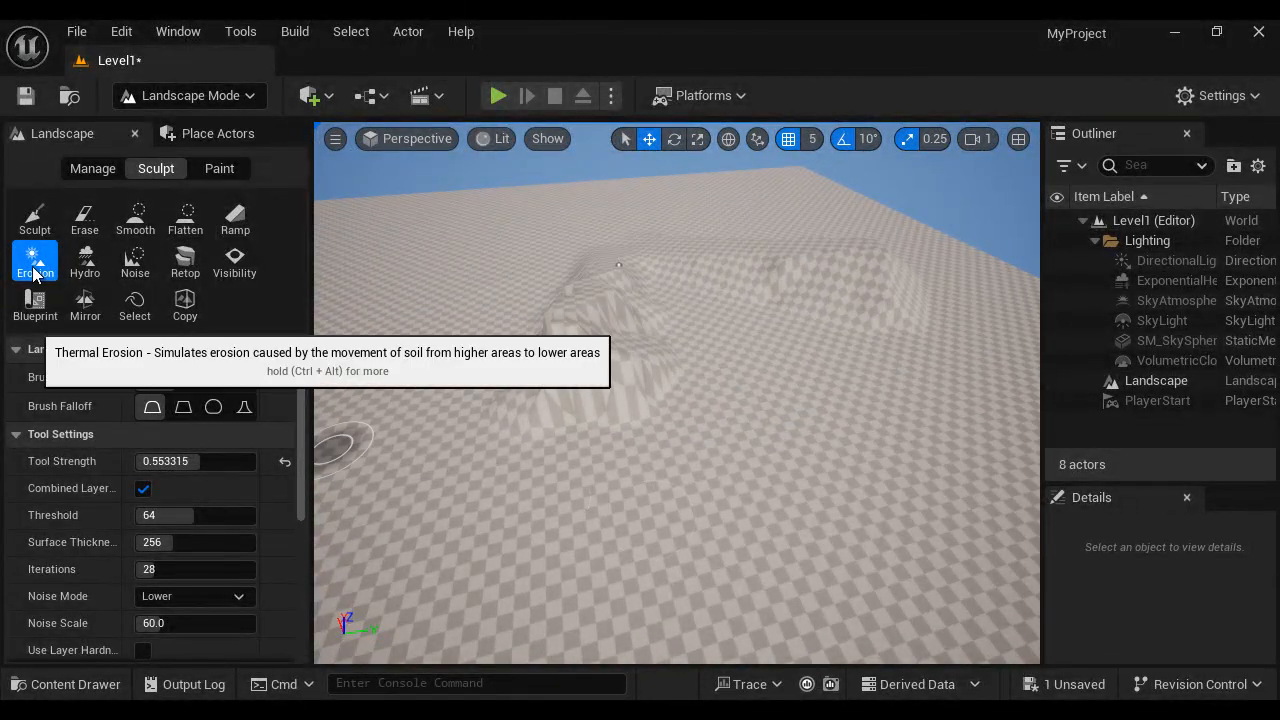
Step: Apply hydraulic erosion to the slopes of the eroded ramp with the Hydro tool
{"action": "left_click", "coordinate": [88, 267]}
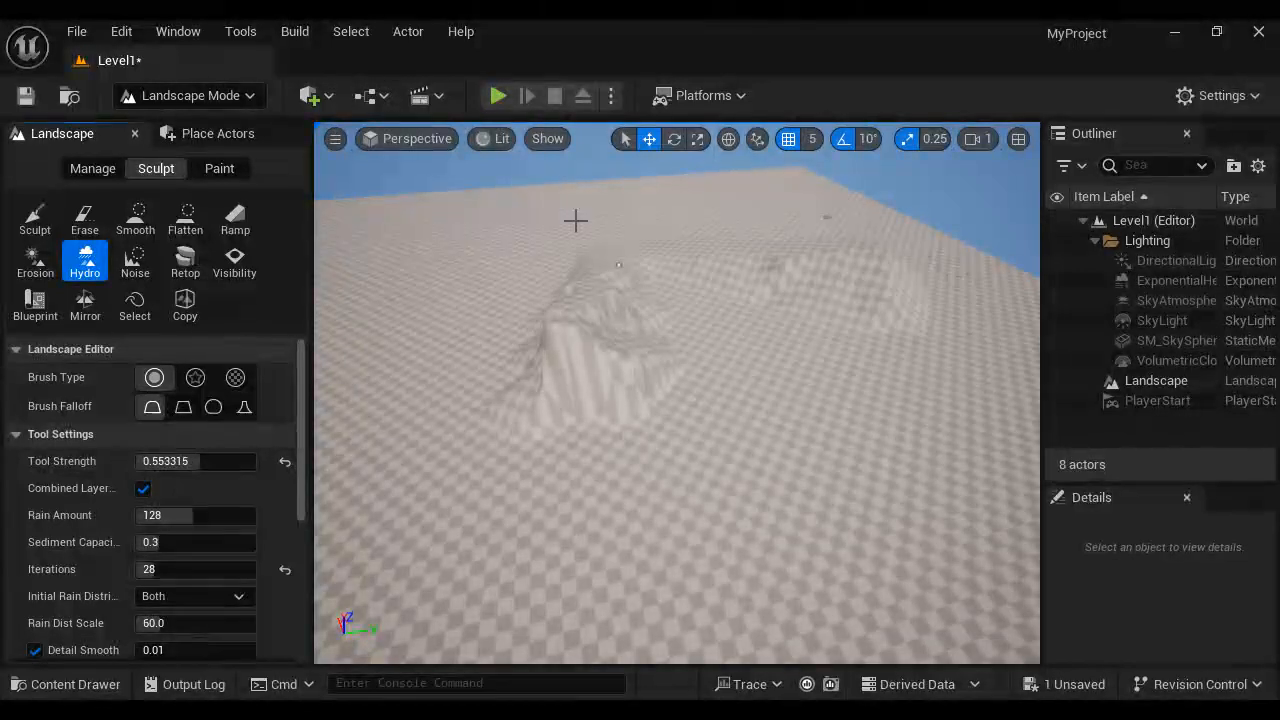
{"action": "scroll", "coordinate": [762, 385], "scroll_direction": "up", "scroll_amount": 3}
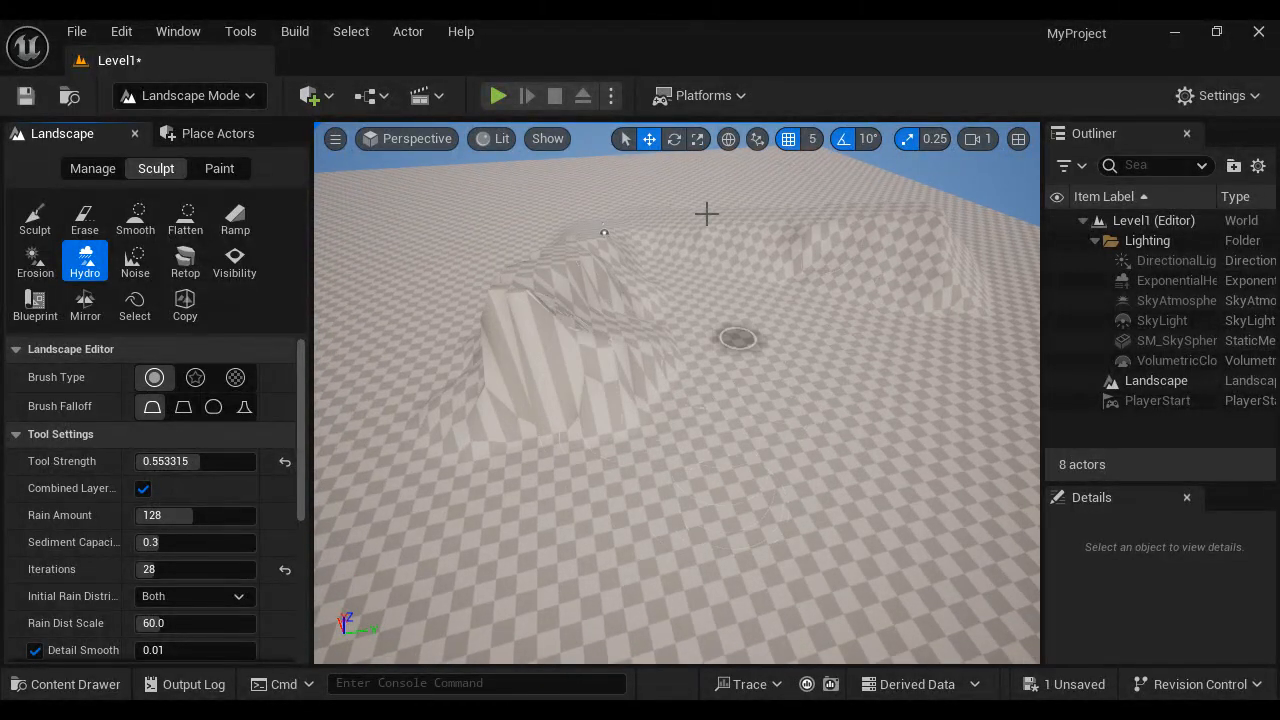
{"action": "mouse_move", "coordinate": [754, 500]}
{"action": "left_mouse_down", "text": "alt"}
{"action": "mouse_move", "coordinate": [766, 511]}
{"action": "mouse_move", "coordinate": [632, 462]}
{"action": "left_mouse_up", "text": "alt"}
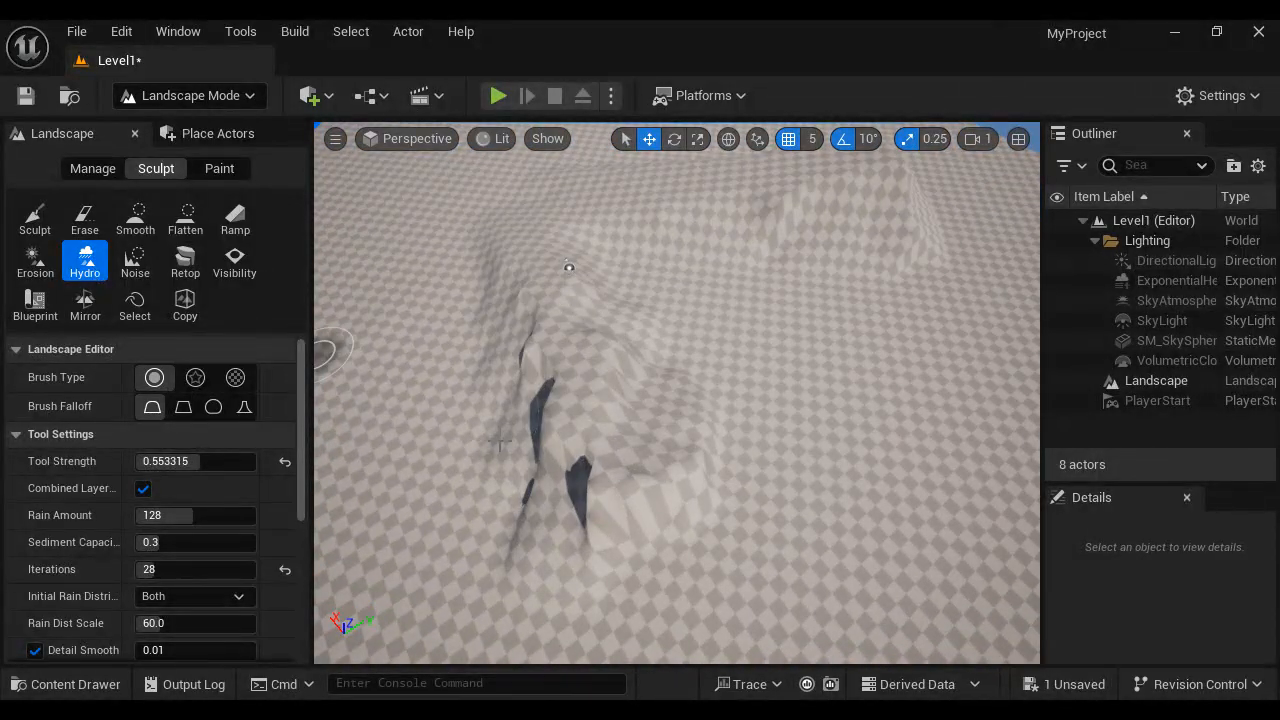
{"action": "left_click_drag", "start_coordinate": [494, 377], "coordinate": [537, 362]}
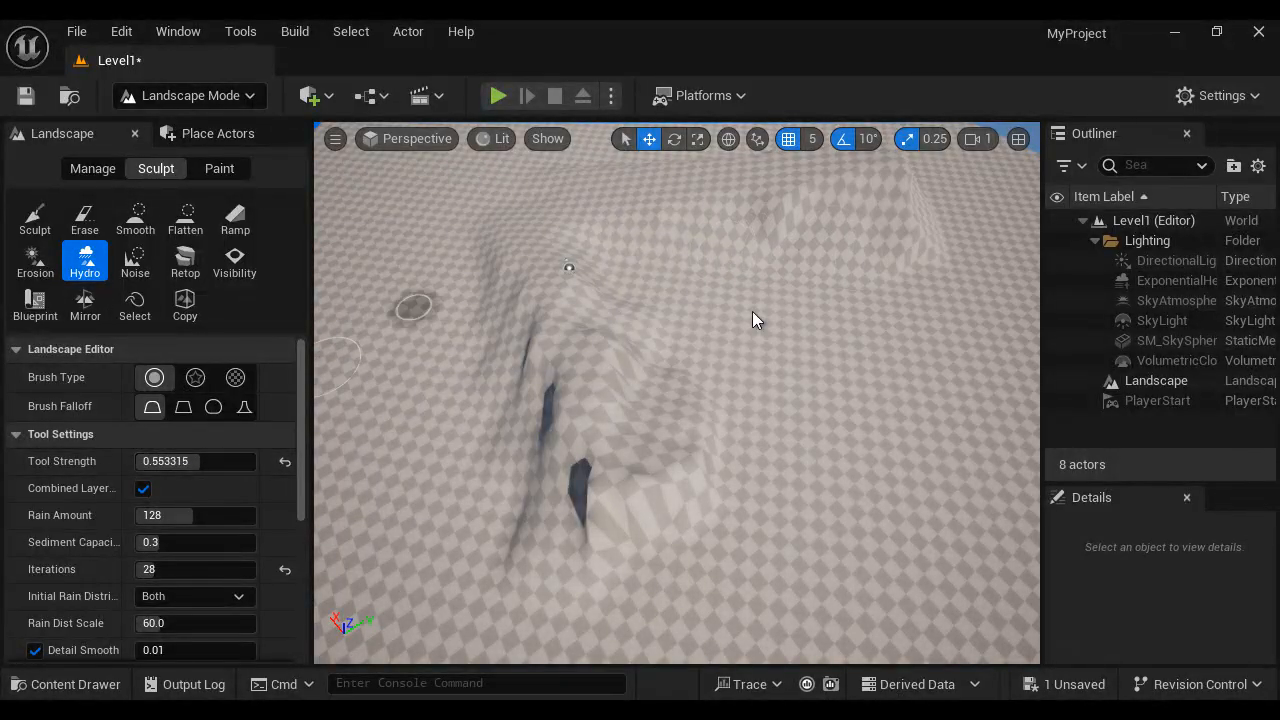
{"action": "mouse_move", "coordinate": [676, 493]}
{"action": "left_mouse_down"}
{"action": "mouse_move", "coordinate": [560, 566]}
{"action": "mouse_move", "coordinate": [679, 555]}
{"action": "left_mouse_up"}
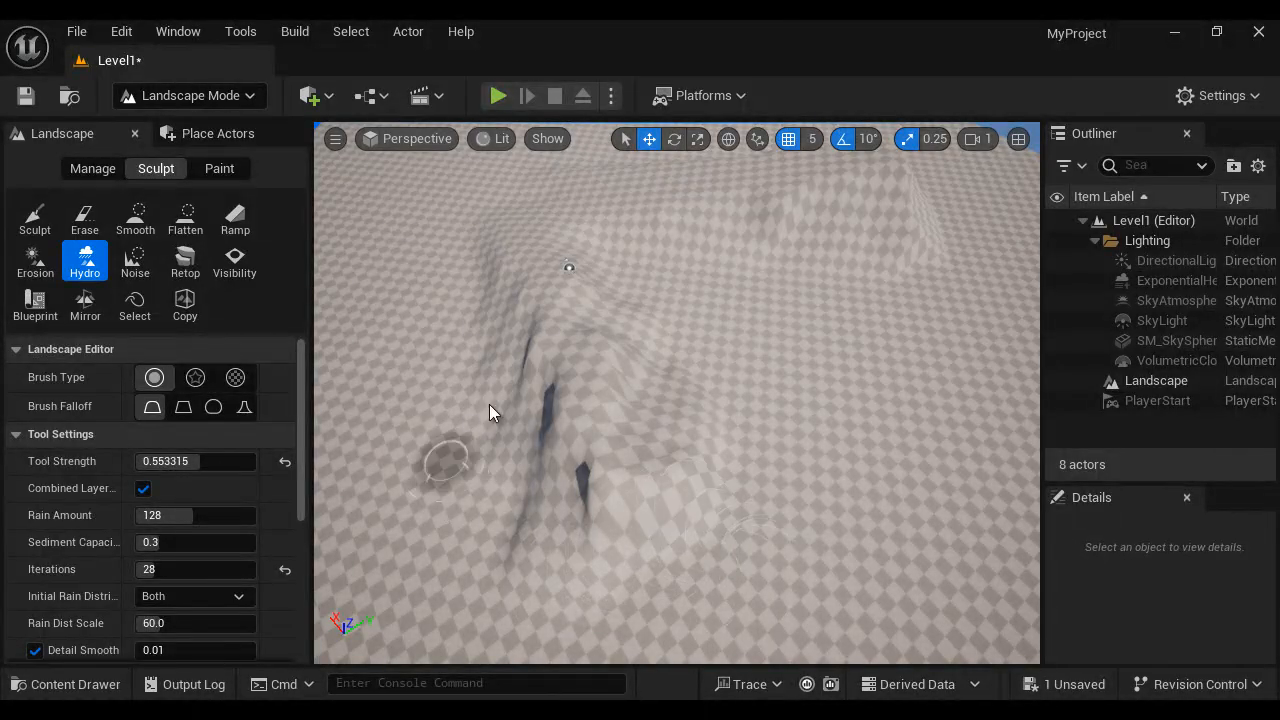
Step: Select the Landscape actor and set the Noise tool's strength to about 0.63
{"action": "left_click", "coordinate": [138, 262]}
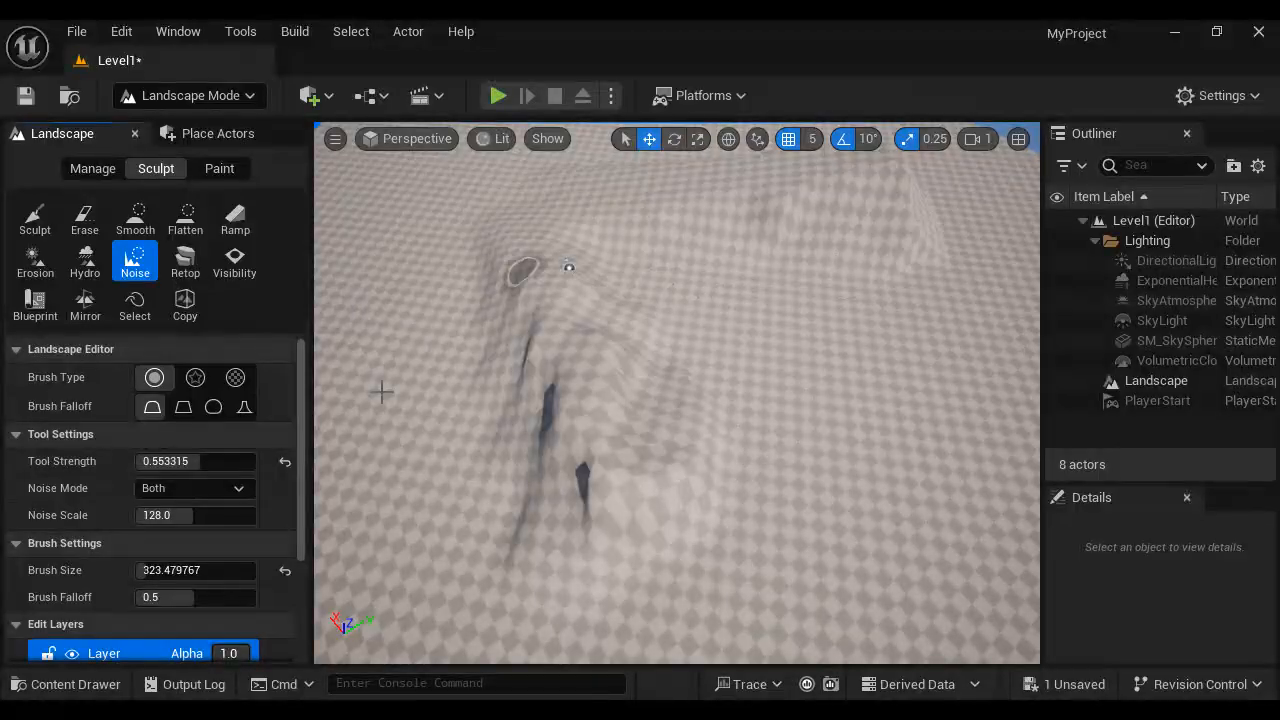
{"action": "left_click", "coordinate": [1184, 381]}
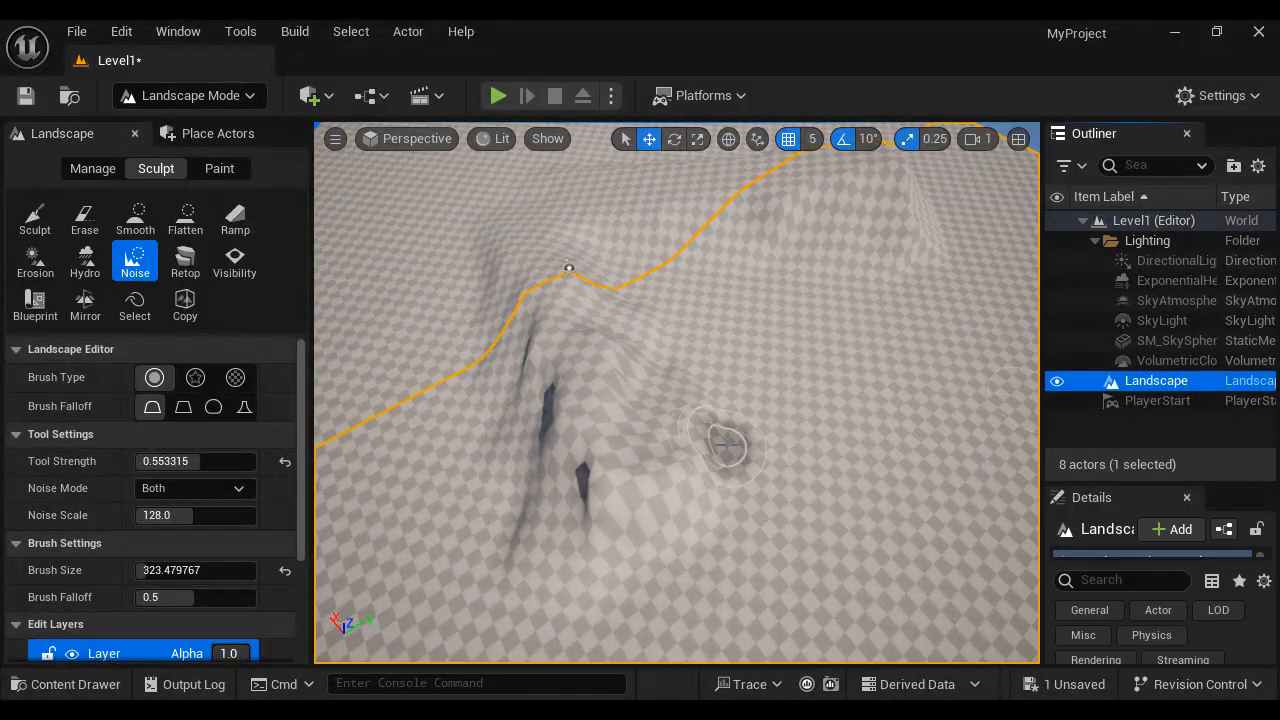
{"action": "right_click_drag", "start_coordinate": [803, 523], "coordinate": [580, 406]}
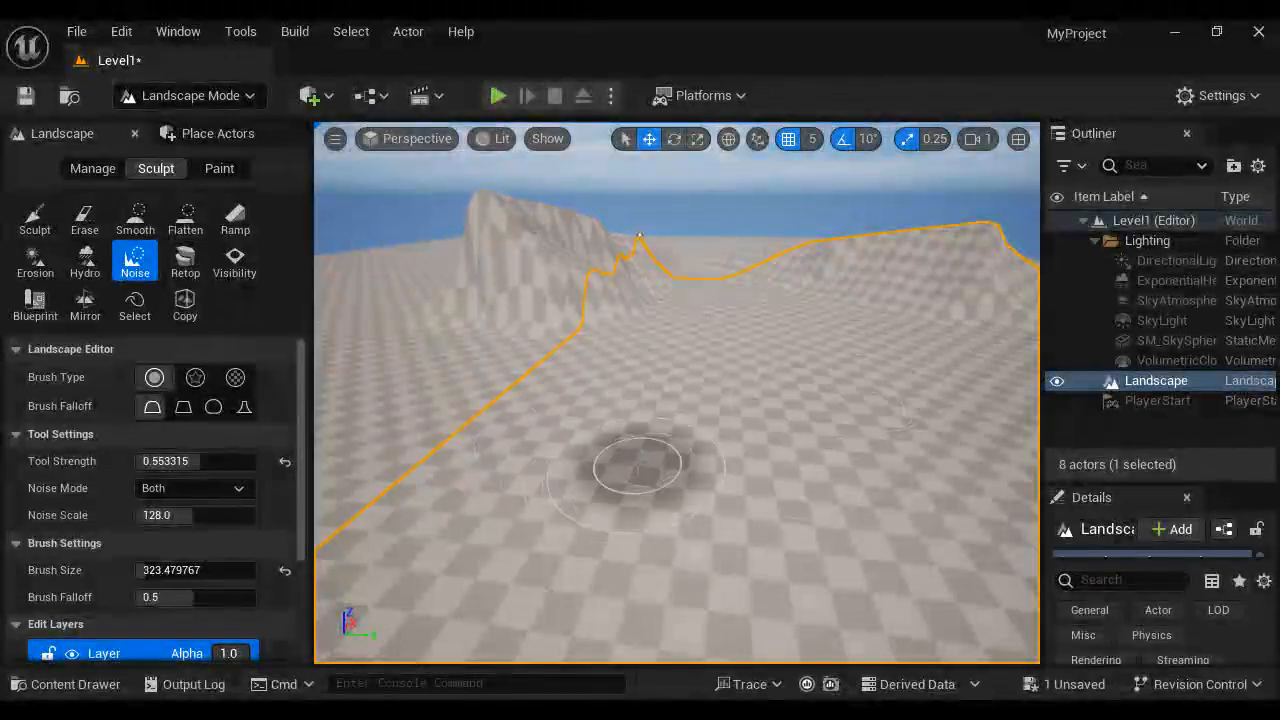
{"action": "left_click_drag", "start_coordinate": [165, 461], "coordinate": [200, 461]}
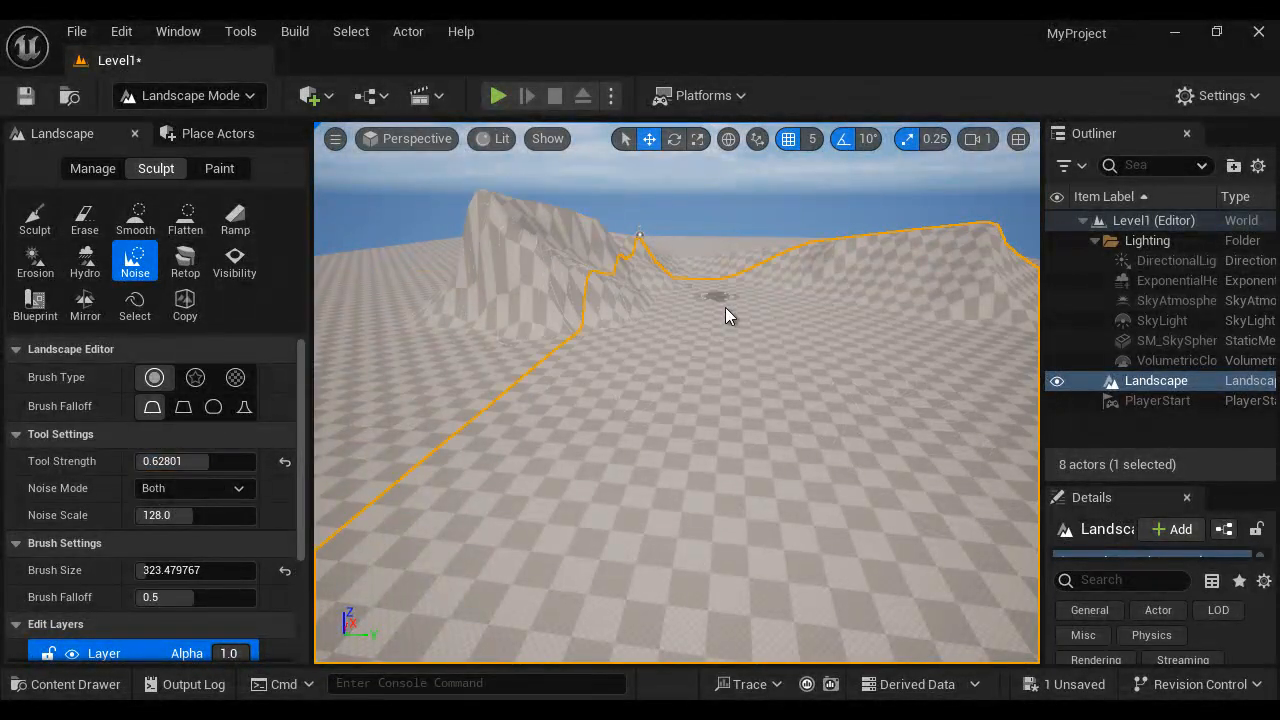
Step: Raise a group of rolling hills on the flat ground in front of the ramps with the Sculpt tool
{"action": "left_click", "coordinate": [34, 218]}
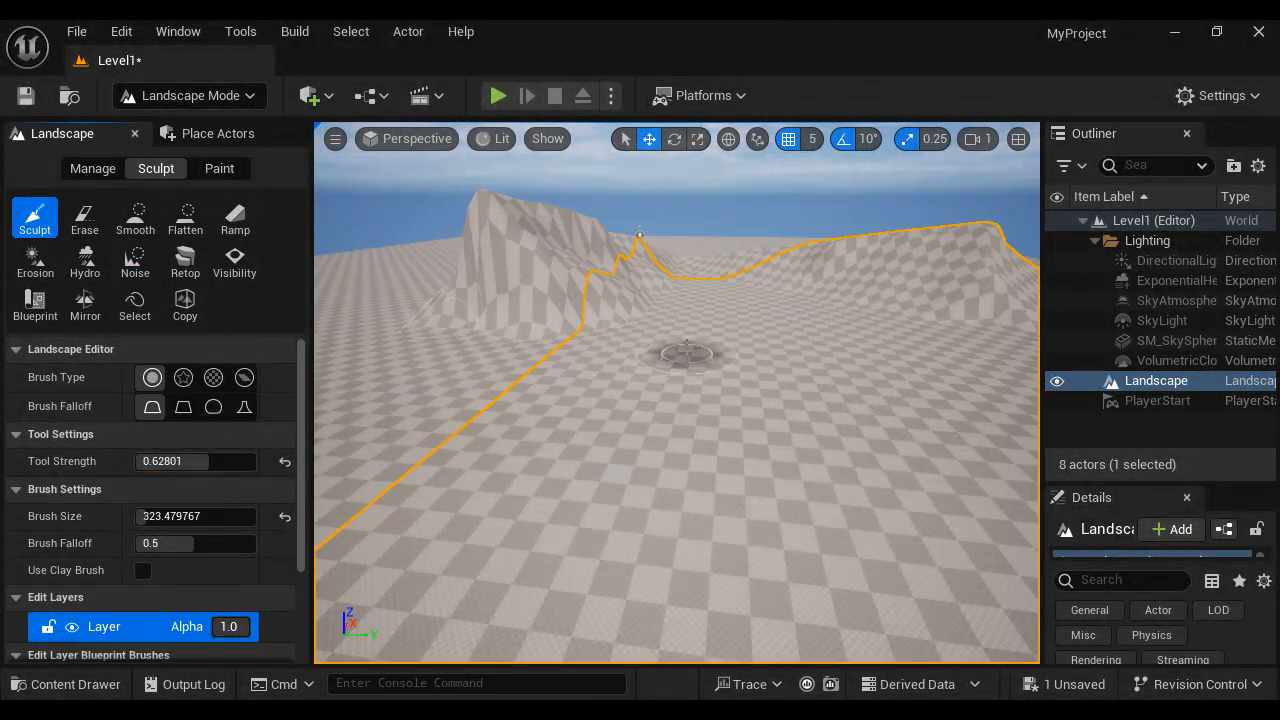
{"action": "mouse_move", "coordinate": [650, 354]}
{"action": "left_mouse_down"}
{"action": "mouse_move", "coordinate": [423, 466]}
{"action": "mouse_move", "coordinate": [551, 491]}
{"action": "mouse_move", "coordinate": [887, 405]}
{"action": "left_mouse_up"}
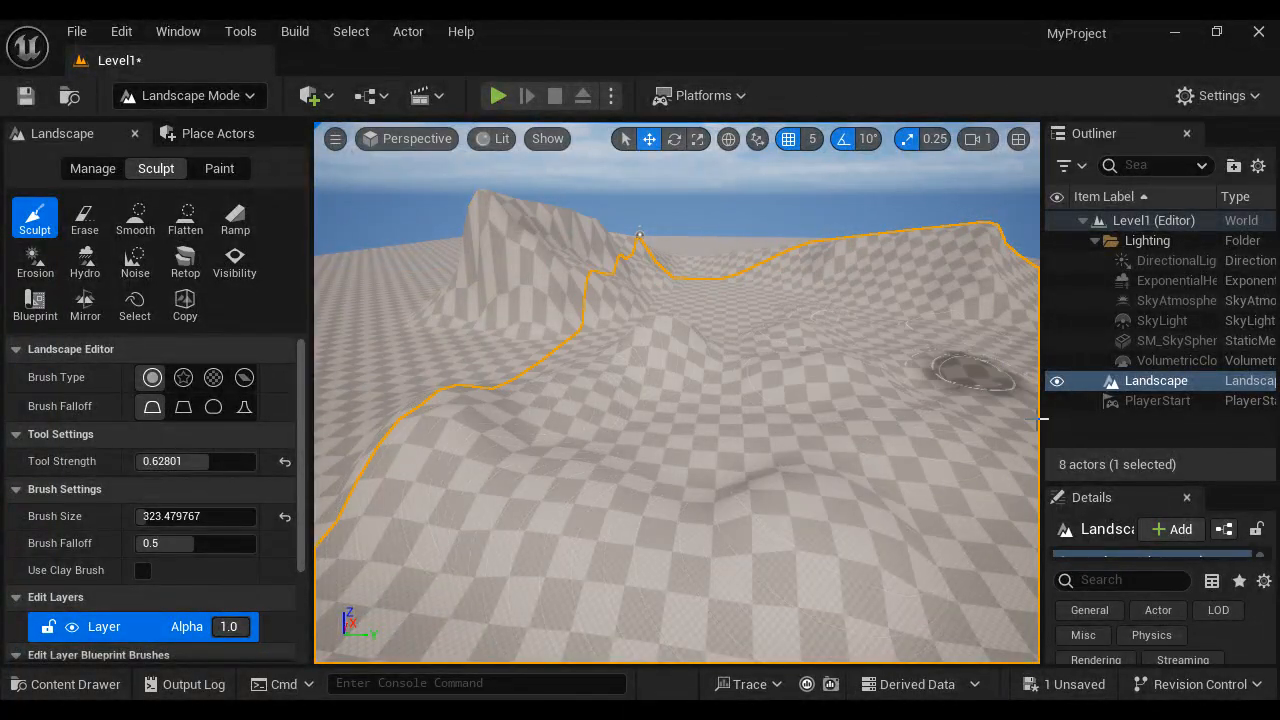
{"action": "left_click_drag", "start_coordinate": [995, 388], "coordinate": [740, 287]}
{"action": "mouse_move", "coordinate": [531, 357]}
{"action": "left_mouse_down"}
{"action": "mouse_move", "coordinate": [504, 269]}
{"action": "mouse_move", "coordinate": [325, 368]}
{"action": "mouse_move", "coordinate": [377, 429]}
{"action": "mouse_move", "coordinate": [443, 594]}
{"action": "mouse_move", "coordinate": [921, 414]}
{"action": "mouse_move", "coordinate": [714, 287]}
{"action": "left_mouse_up"}
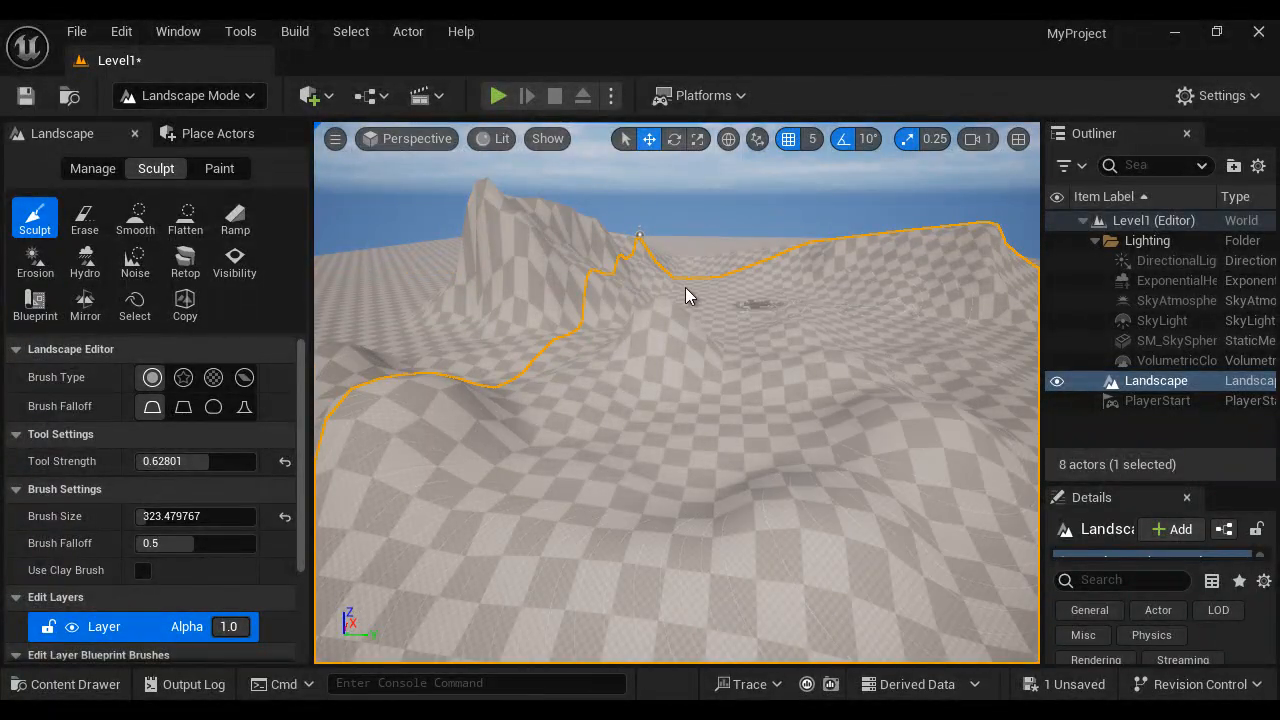
{"action": "mouse_move", "coordinate": [467, 366]}
{"action": "left_mouse_down"}
{"action": "mouse_move", "coordinate": [797, 309]}
{"action": "mouse_move", "coordinate": [900, 360]}
{"action": "mouse_move", "coordinate": [543, 398]}
{"action": "mouse_move", "coordinate": [877, 334]}
{"action": "left_mouse_up"}
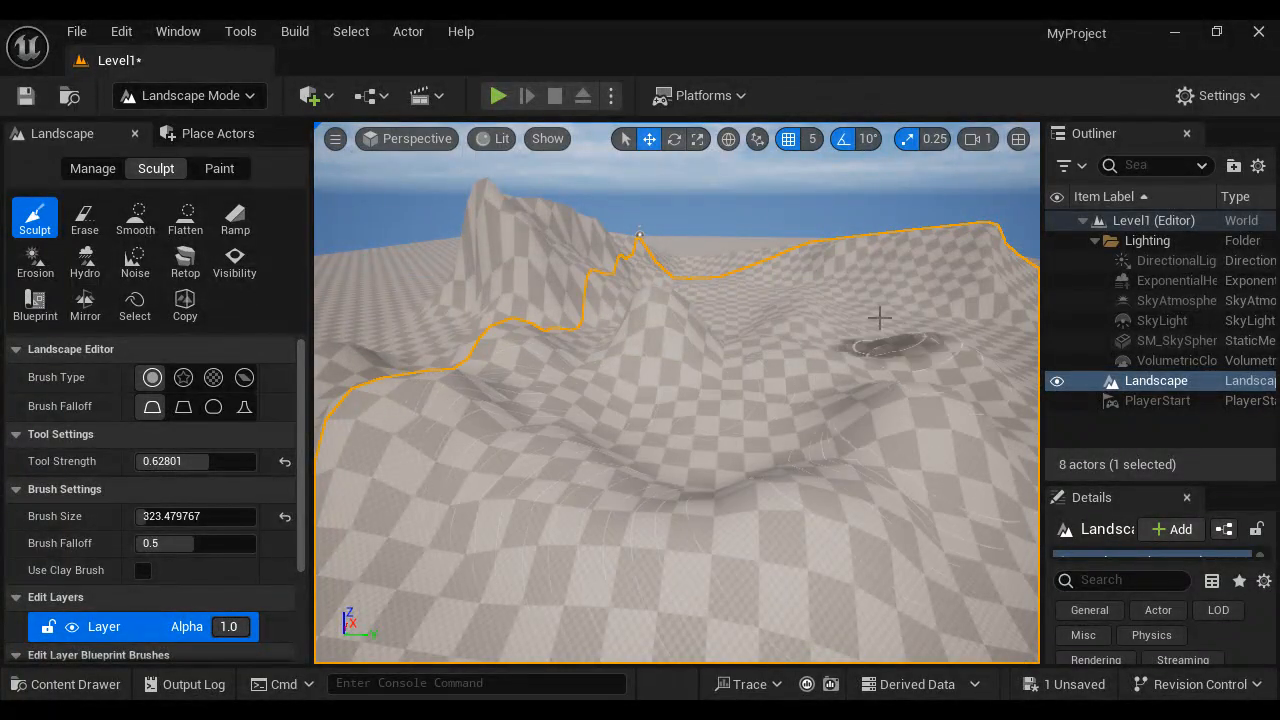
{"action": "left_click_drag", "start_coordinate": [600, 252], "coordinate": [335, 320]}
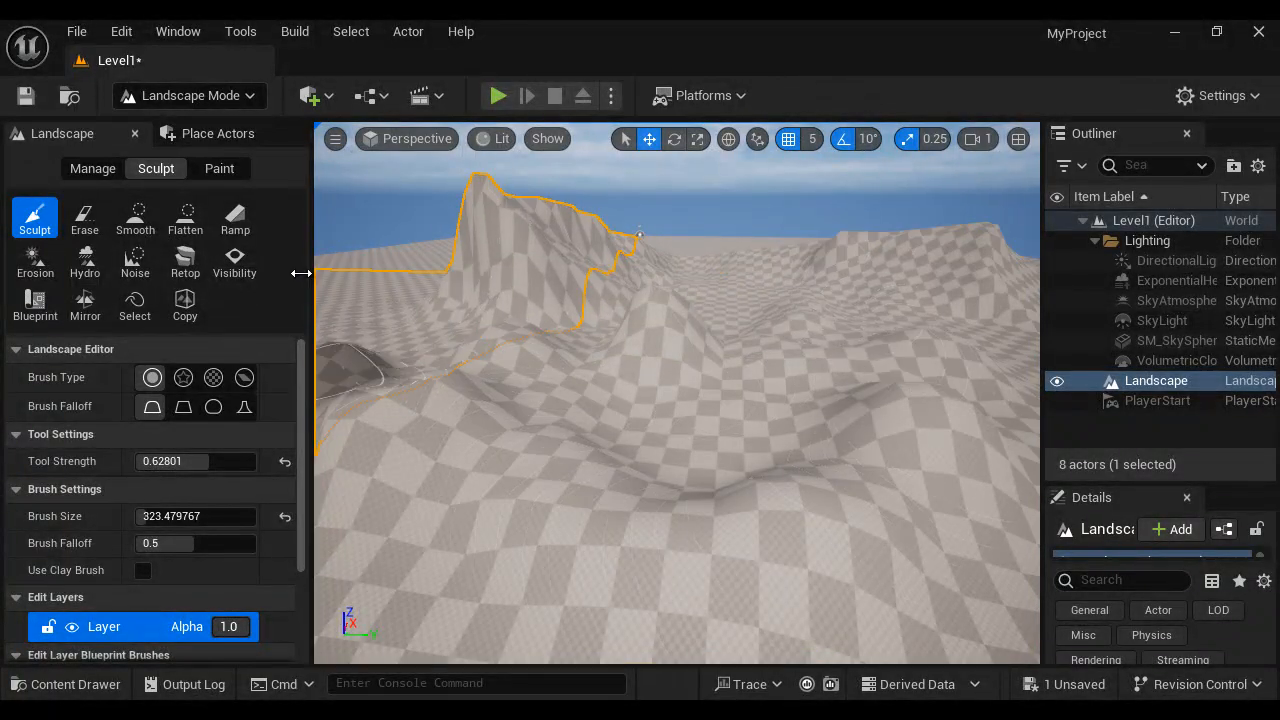
Step: Set the Noise tool's strength to about 0.86 and apply noise over the sculpted hills
{"action": "left_click", "coordinate": [132, 262]}
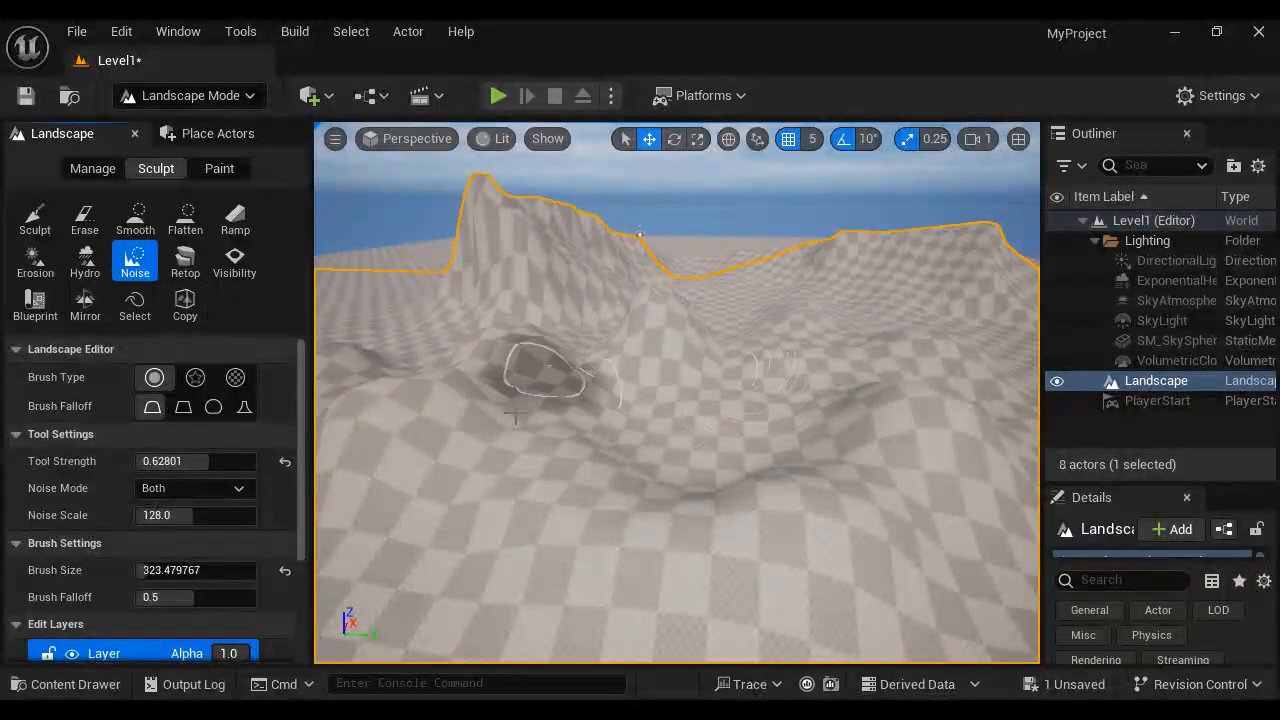
{"action": "left_click_drag", "start_coordinate": [222, 458], "coordinate": [224, 459]}
{"action": "mouse_move", "coordinate": [622, 372]}
{"action": "left_mouse_down"}
{"action": "mouse_move", "coordinate": [606, 358]}
{"action": "mouse_move", "coordinate": [424, 456]}
{"action": "mouse_move", "coordinate": [530, 520]}
{"action": "mouse_move", "coordinate": [700, 529]}
{"action": "mouse_move", "coordinate": [885, 458]}
{"action": "left_mouse_up"}
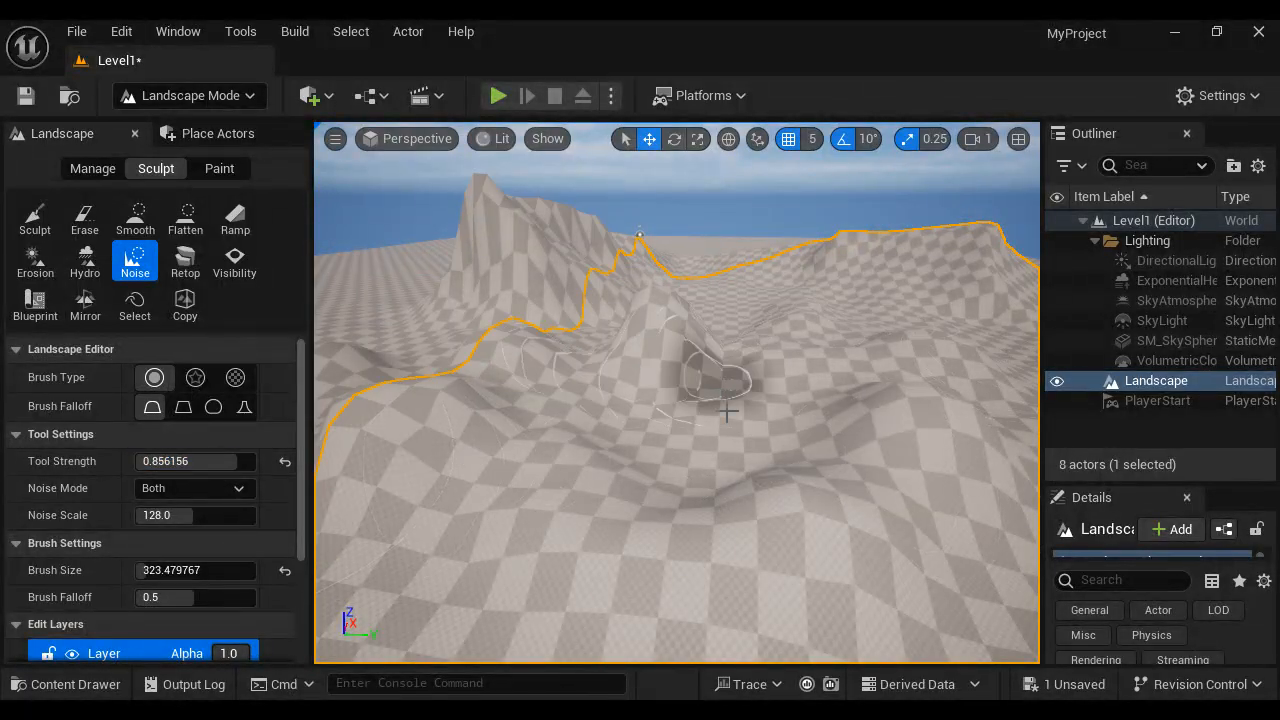
{"action": "left_click_drag", "start_coordinate": [786, 494], "coordinate": [771, 383], "text": "alt"}
Step: Enlarge the noise brush to a size of about 994 and roughen the hills and ramps with it
{"action": "scroll", "coordinate": [717, 514], "scroll_direction": "up", "scroll_amount": 2}
{"action": "key", "text": "]"}
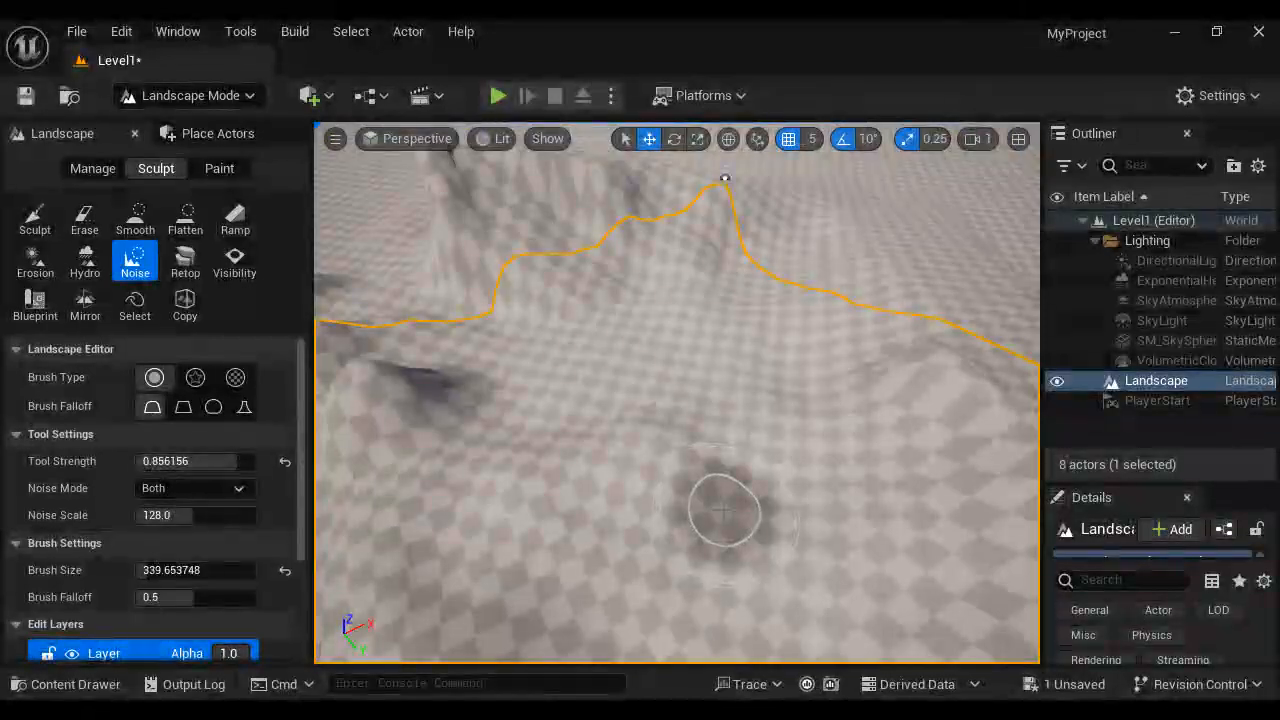
{"action": "key", "text": "]"}
{"action": "key", "text": "]"}
{"action": "key", "text": "]"}
{"action": "key", "text": "]"}
{"action": "key", "text": "]"}
{"action": "key", "text": "]"}
{"action": "key", "text": "]"}
{"action": "key", "text": "]"}
{"action": "key", "text": "]"}
{"action": "key", "text": "]"}
{"action": "key", "text": "]"}
{"action": "key", "text": "]"}
{"action": "key", "text": "]"}
{"action": "key", "text": "]"}
{"action": "key", "text": "]"}
{"action": "key", "text": "]"}
{"action": "key", "text": "]"}
{"action": "key", "text": "]"}
{"action": "key", "text": "]"}
{"action": "key", "text": "]"}
{"action": "scroll", "coordinate": [668, 500], "scroll_direction": "down", "scroll_amount": 4}
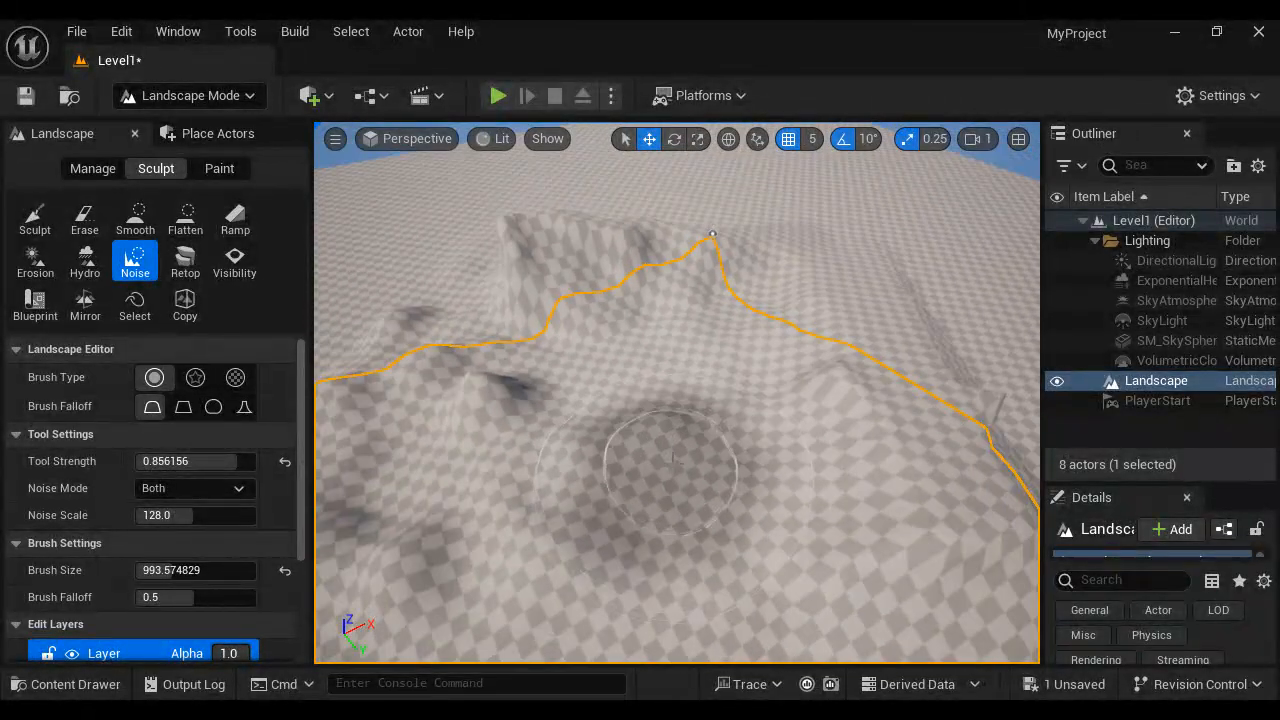
{"action": "mouse_move", "coordinate": [609, 341]}
{"action": "left_mouse_down"}
{"action": "mouse_move", "coordinate": [388, 428]}
{"action": "mouse_move", "coordinate": [549, 399]}
{"action": "mouse_move", "coordinate": [583, 491]}
{"action": "mouse_move", "coordinate": [830, 432]}
{"action": "mouse_move", "coordinate": [690, 275]}
{"action": "mouse_move", "coordinate": [586, 271]}
{"action": "mouse_move", "coordinate": [460, 440]}
{"action": "mouse_move", "coordinate": [530, 595]}
{"action": "mouse_move", "coordinate": [871, 349]}
{"action": "mouse_move", "coordinate": [791, 271]}
{"action": "mouse_move", "coordinate": [517, 273]}
{"action": "left_mouse_up"}
{"action": "mouse_move", "coordinate": [340, 373]}
{"action": "left_mouse_down"}
{"action": "mouse_move", "coordinate": [320, 540]}
{"action": "mouse_move", "coordinate": [543, 350]}
{"action": "left_mouse_up"}
{"action": "right_click_drag", "start_coordinate": [708, 253], "coordinate": [946, 460]}
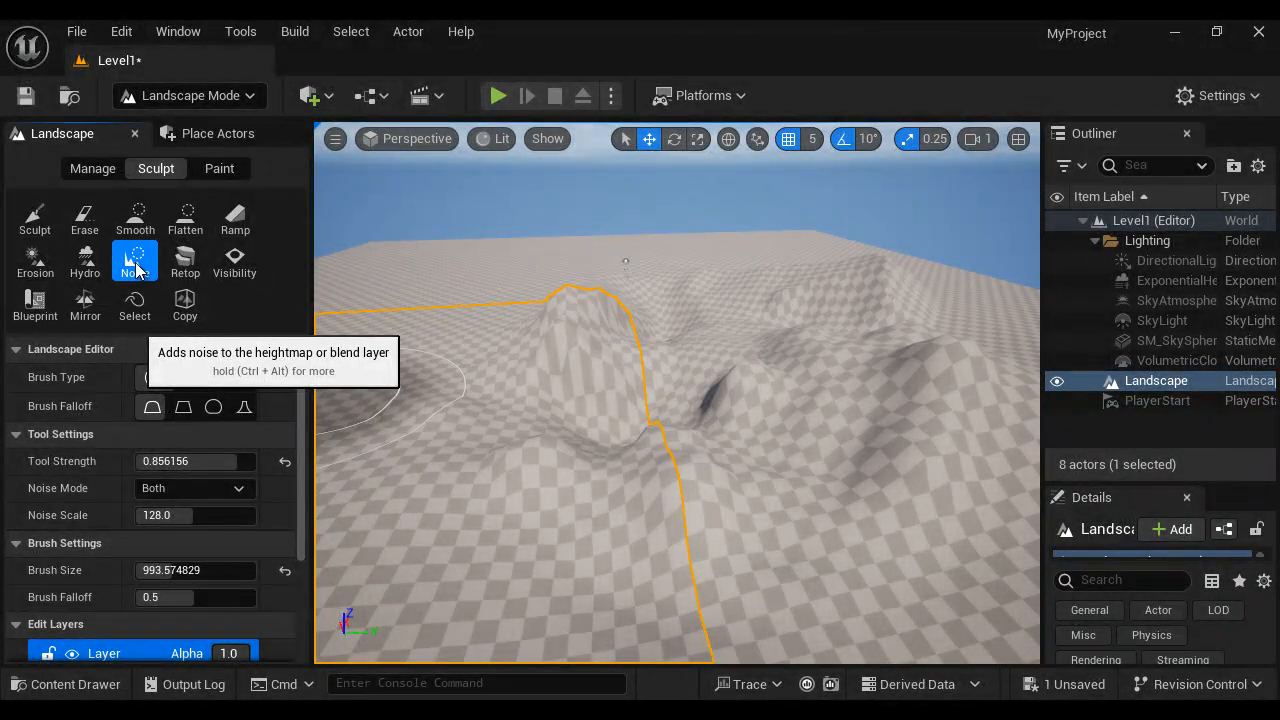
{"action": "mouse_move", "coordinate": [790, 440]}
{"action": "left_mouse_down"}
{"action": "mouse_move", "coordinate": [857, 400]}
{"action": "mouse_move", "coordinate": [751, 529]}
{"action": "mouse_move", "coordinate": [808, 537]}
{"action": "left_mouse_up"}
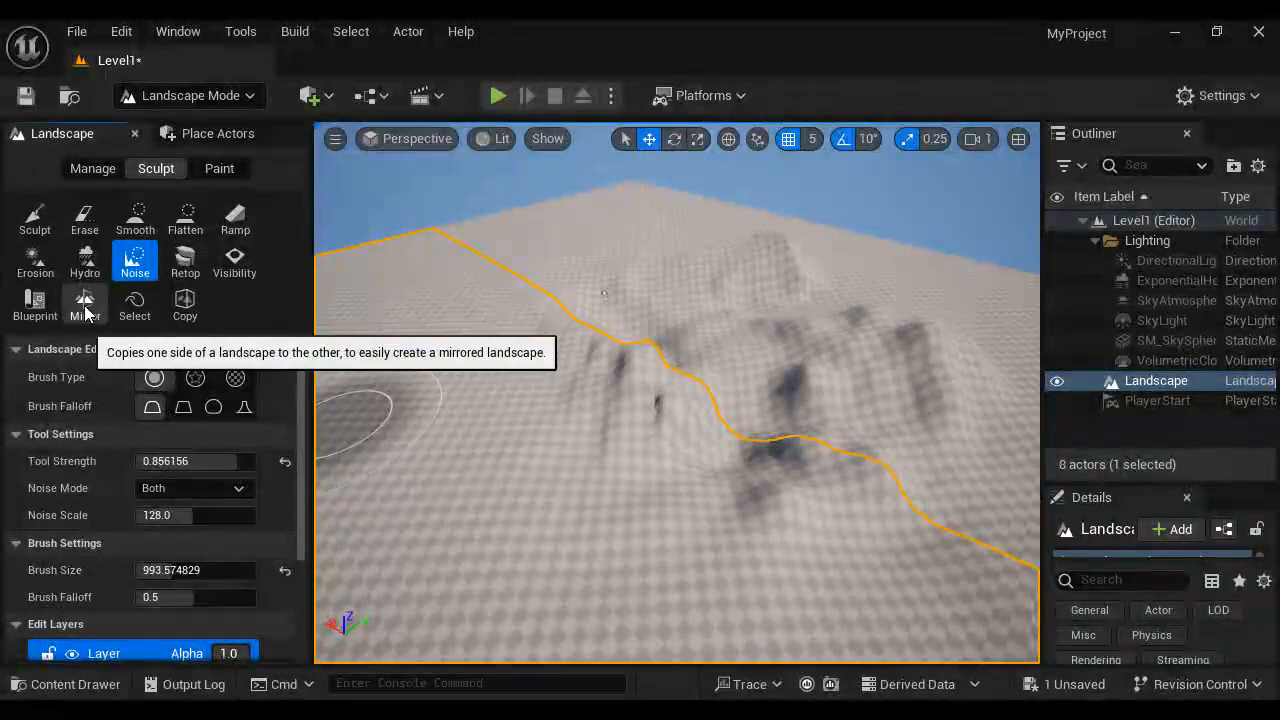
Step: Check the mirror plane with the Mirror tool and sculpt tall mountains on one side of it
{"action": "left_click", "coordinate": [85, 303]}
{"action": "scroll", "coordinate": [783, 412], "scroll_direction": "down", "scroll_amount": 3}
{"action": "left_click_drag", "start_coordinate": [792, 414], "coordinate": [787, 387], "text": "alt"}
{"action": "scroll", "coordinate": [773, 447], "scroll_direction": "down", "scroll_amount": 5}
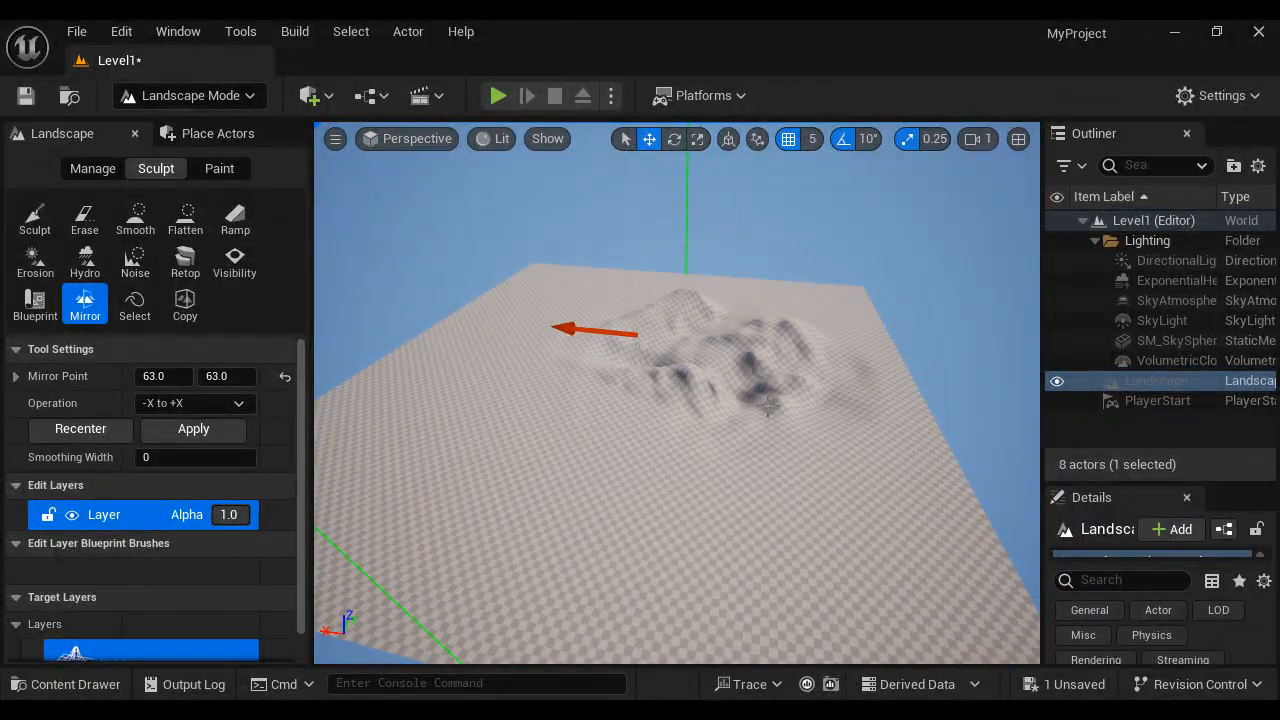
{"action": "left_click", "coordinate": [19, 230]}
{"action": "mouse_move", "coordinate": [737, 457]}
{"action": "left_mouse_down"}
{"action": "mouse_move", "coordinate": [776, 458]}
{"action": "mouse_move", "coordinate": [806, 486]}
{"action": "mouse_move", "coordinate": [805, 290]}
{"action": "mouse_move", "coordinate": [740, 600]}
{"action": "mouse_move", "coordinate": [750, 620]}
{"action": "left_mouse_up"}
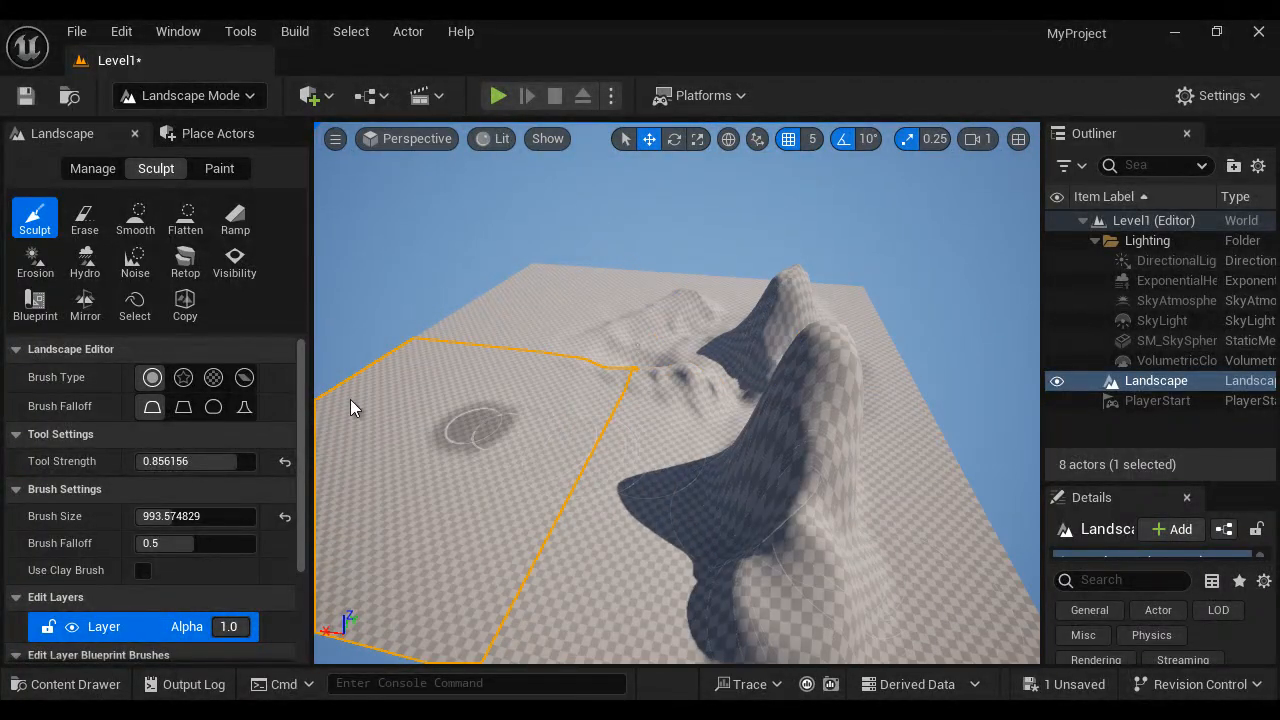
Step: Mirror the sculpted half of the landscape with the -X to +X operation
{"action": "left_click", "coordinate": [85, 303]}
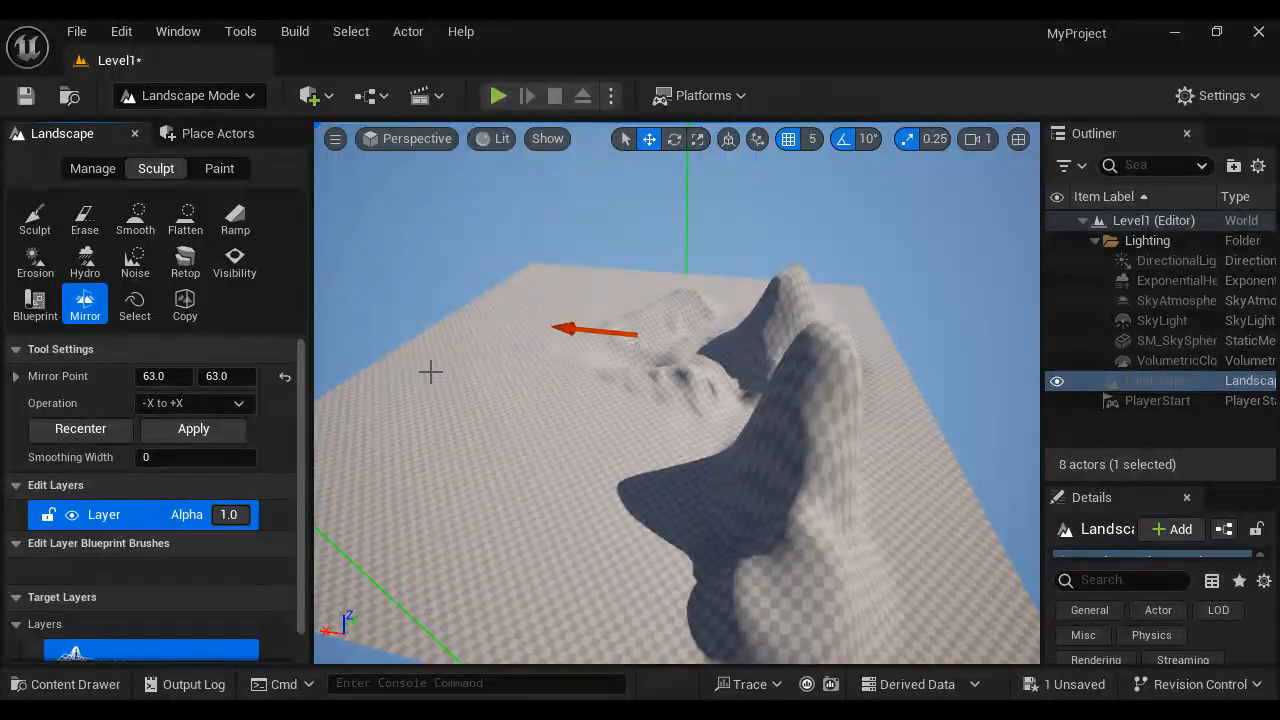
{"action": "left_click", "coordinate": [200, 432]}
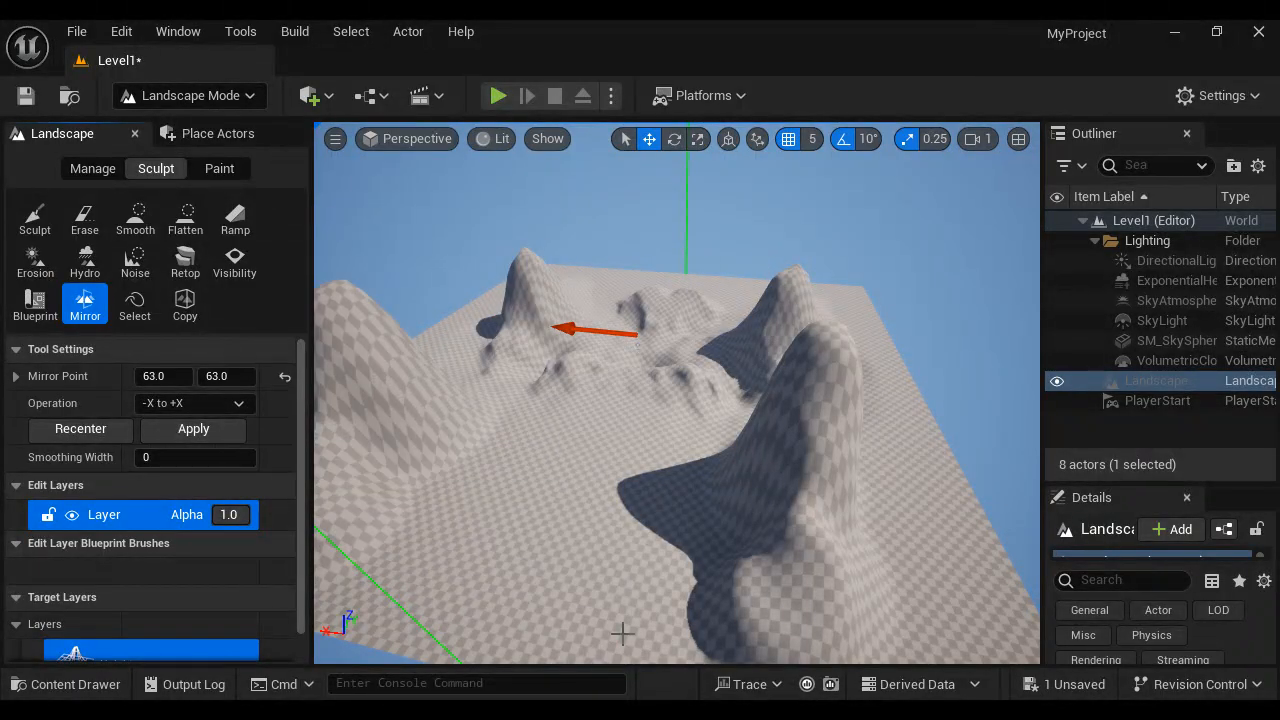
Step: Sculpt additional hills in the valley between the mirrored mountains
{"action": "left_click", "coordinate": [35, 220]}
{"action": "mouse_move", "coordinate": [563, 463]}
{"action": "left_mouse_down"}
{"action": "mouse_move", "coordinate": [577, 560]}
{"action": "mouse_move", "coordinate": [637, 440]}
{"action": "left_mouse_up"}
{"action": "mouse_move", "coordinate": [724, 543]}
{"action": "left_mouse_down", "text": "alt"}
{"action": "mouse_move", "coordinate": [718, 573]}
{"action": "mouse_move", "coordinate": [1078, 572]}
{"action": "mouse_move", "coordinate": [588, 569]}
{"action": "mouse_move", "coordinate": [655, 575]}
{"action": "left_mouse_up", "text": "alt"}
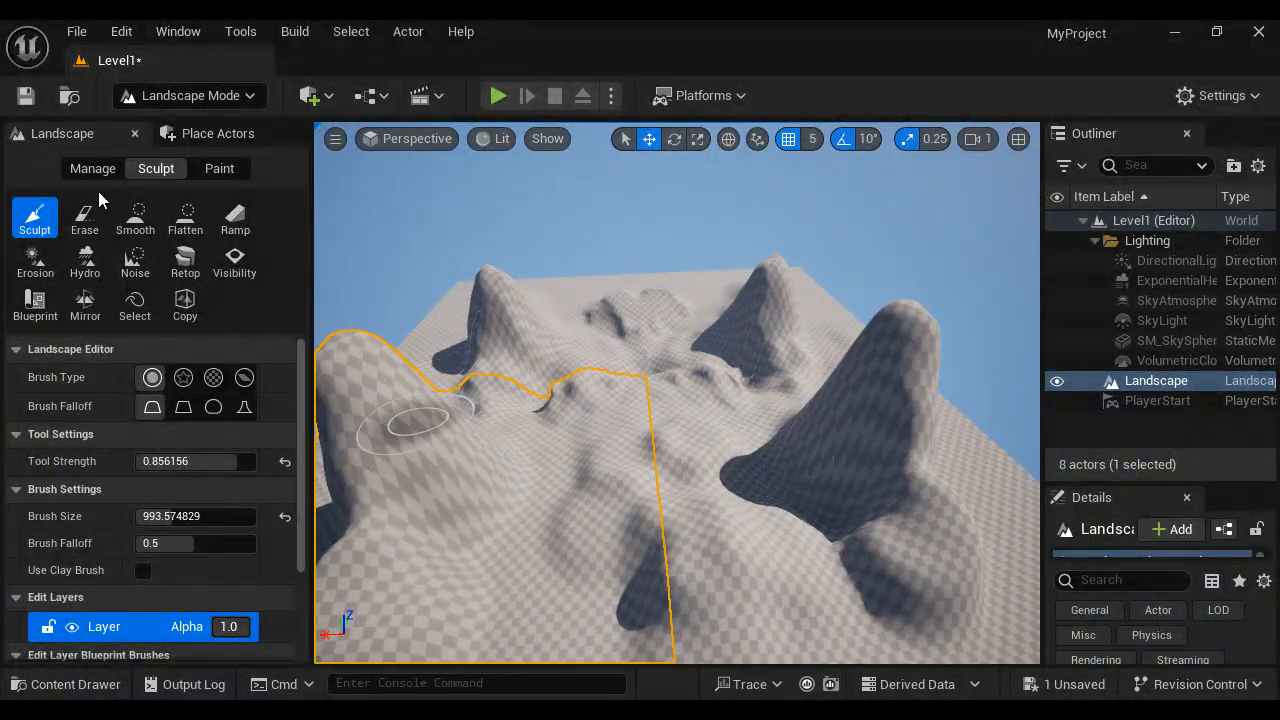
Step: Erase all the sculpted mountains and hills back to flat ground, enlarging the brush size to about 3052
{"action": "left_click", "coordinate": [86, 218]}
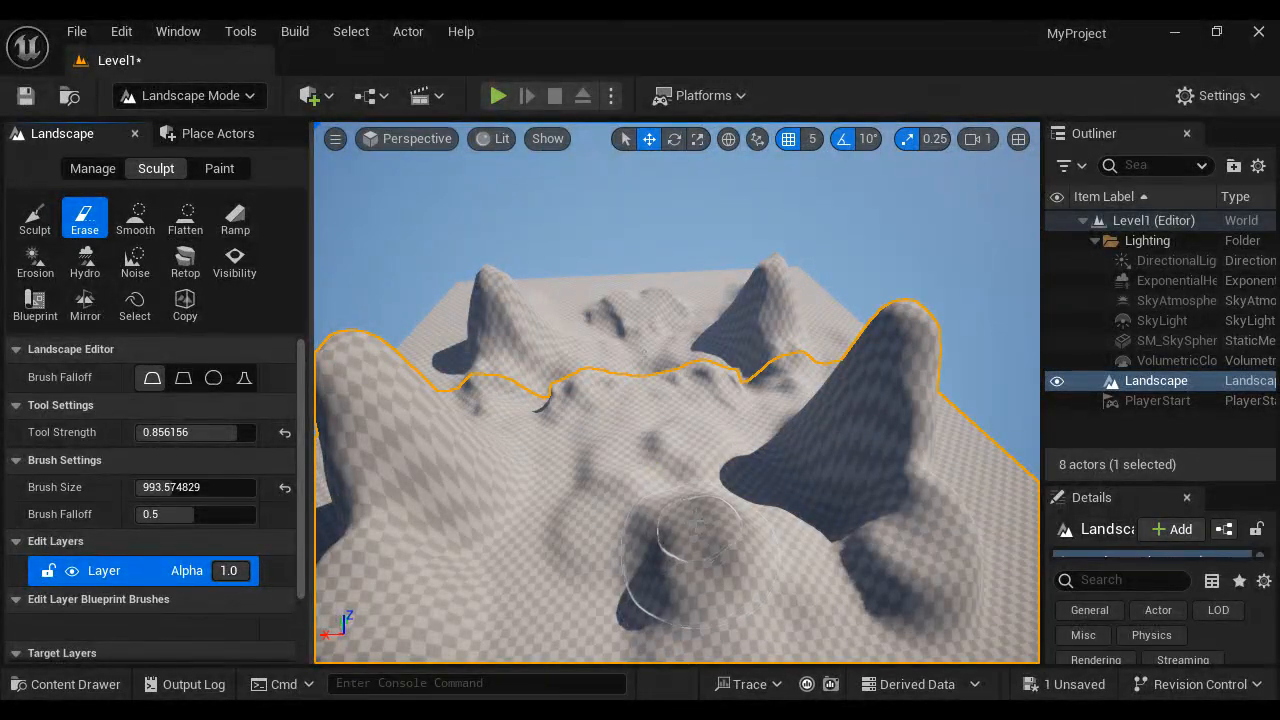
{"action": "left_click_drag", "start_coordinate": [657, 449], "coordinate": [706, 391]}
{"action": "key", "text": "bracketright"}
{"action": "key", "text": "bracketright"}
{"action": "key", "text": "bracketright"}
{"action": "mouse_move", "coordinate": [430, 475]}
{"action": "left_mouse_down"}
{"action": "mouse_move", "coordinate": [860, 572]}
{"action": "mouse_move", "coordinate": [614, 320]}
{"action": "mouse_move", "coordinate": [449, 320]}
{"action": "left_mouse_up"}
Step: Reduce the Sculpt brush size to about 1152, raise two tall mountains and lower a pit between them
{"action": "left_click", "coordinate": [33, 232]}
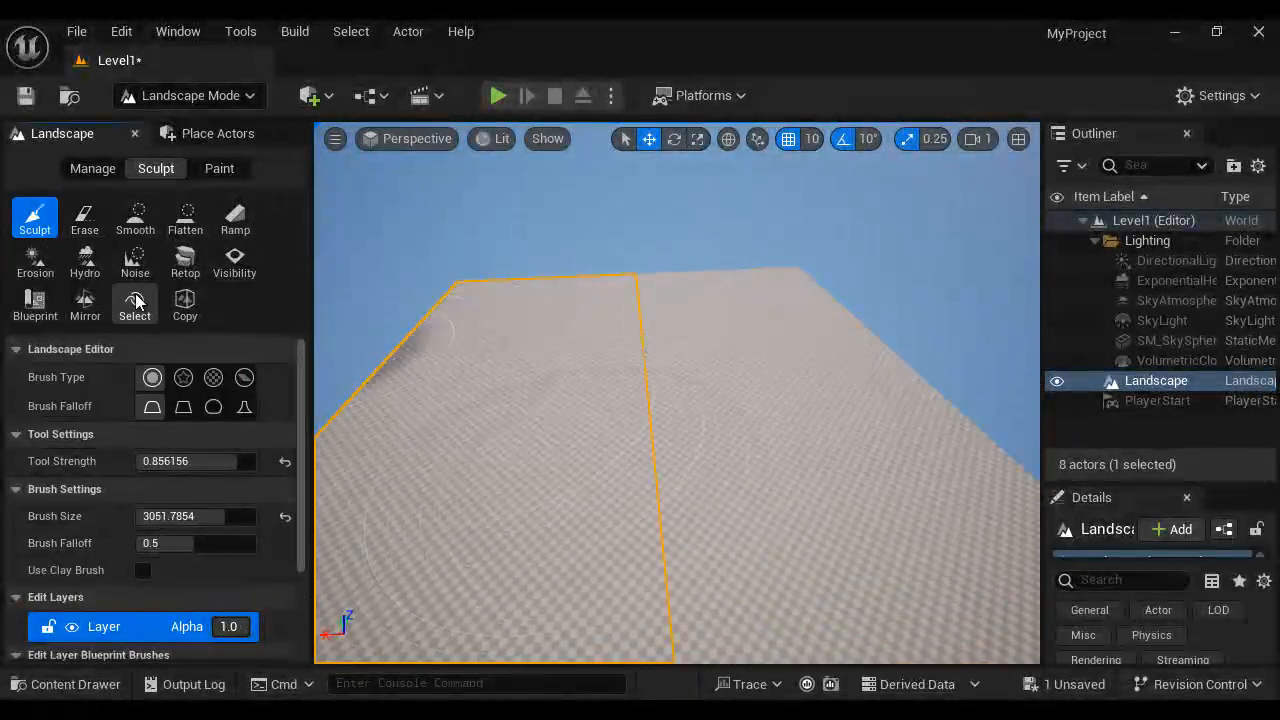
{"action": "key", "text": "bracketleft"}
{"action": "key", "text": "bracketleft"}
{"action": "key", "text": "bracketleft"}
{"action": "key", "text": "bracketleft"}
{"action": "key", "text": "bracketleft"}
{"action": "key", "text": "bracketleft"}
{"action": "key", "text": "bracketleft"}
{"action": "key", "text": "bracketleft"}
{"action": "key", "text": "bracketleft"}
{"action": "key", "text": "bracketleft"}
{"action": "key", "text": "bracketleft"}
{"action": "key", "text": "bracketleft"}
{"action": "key", "text": "bracketleft"}
{"action": "key", "text": "bracketleft"}
{"action": "key", "text": "bracketleft"}
{"action": "key", "text": "bracketleft"}
{"action": "key", "text": "bracketleft"}
{"action": "key", "text": "bracketleft"}
{"action": "key", "text": "bracketleft"}
{"action": "key", "text": "bracketleft"}
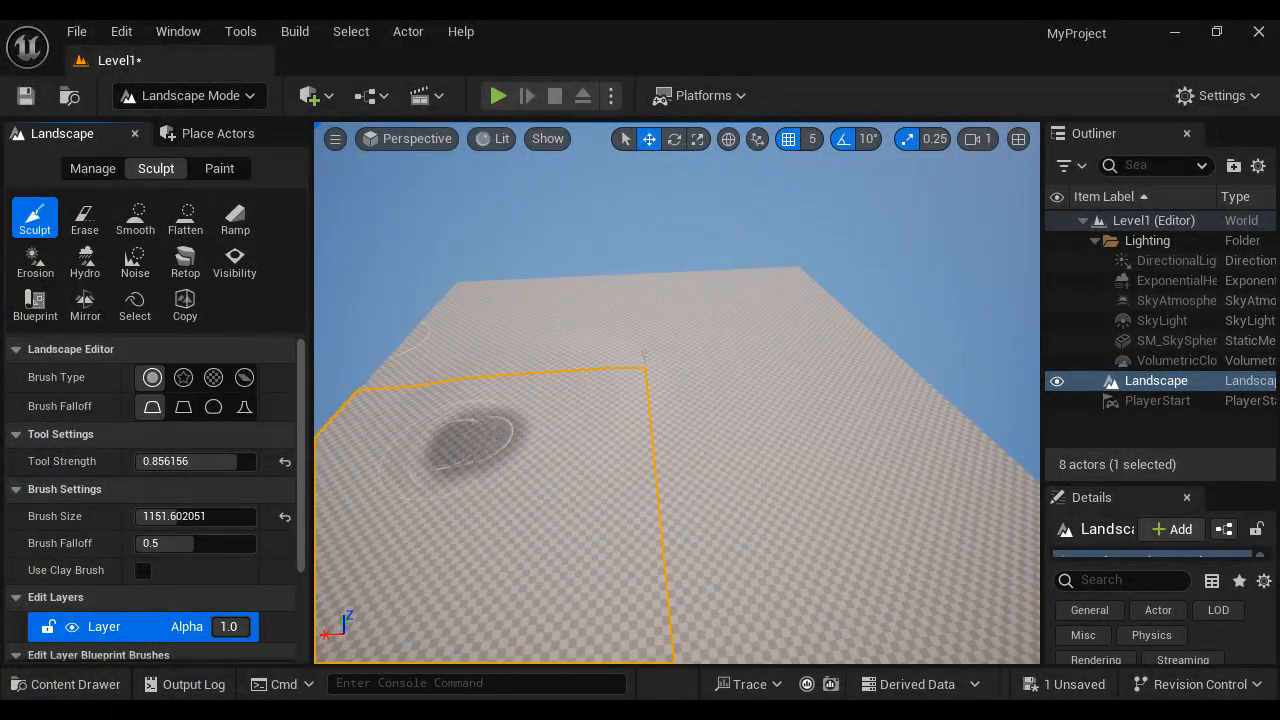
{"action": "left_click_drag", "start_coordinate": [527, 423], "coordinate": [594, 423]}
{"action": "left_click_drag", "start_coordinate": [816, 410], "coordinate": [722, 427]}
{"action": "left_click_drag", "start_coordinate": [679, 390], "coordinate": [677, 384], "text": "shift"}
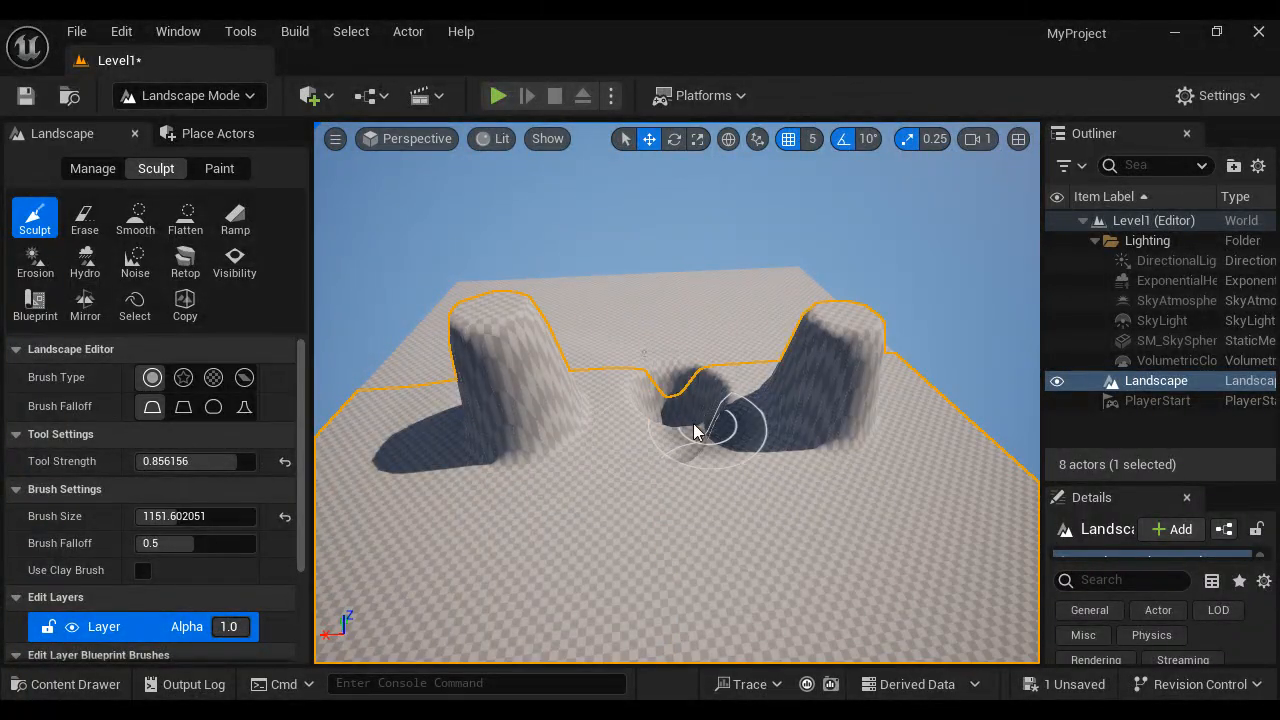
Step: Erase both mountains and the pit so the landscape is flat
{"action": "left_click", "coordinate": [85, 218]}
{"action": "mouse_move", "coordinate": [352, 363]}
{"action": "left_mouse_down"}
{"action": "mouse_move", "coordinate": [506, 420]}
{"action": "mouse_move", "coordinate": [540, 405]}
{"action": "left_mouse_up"}
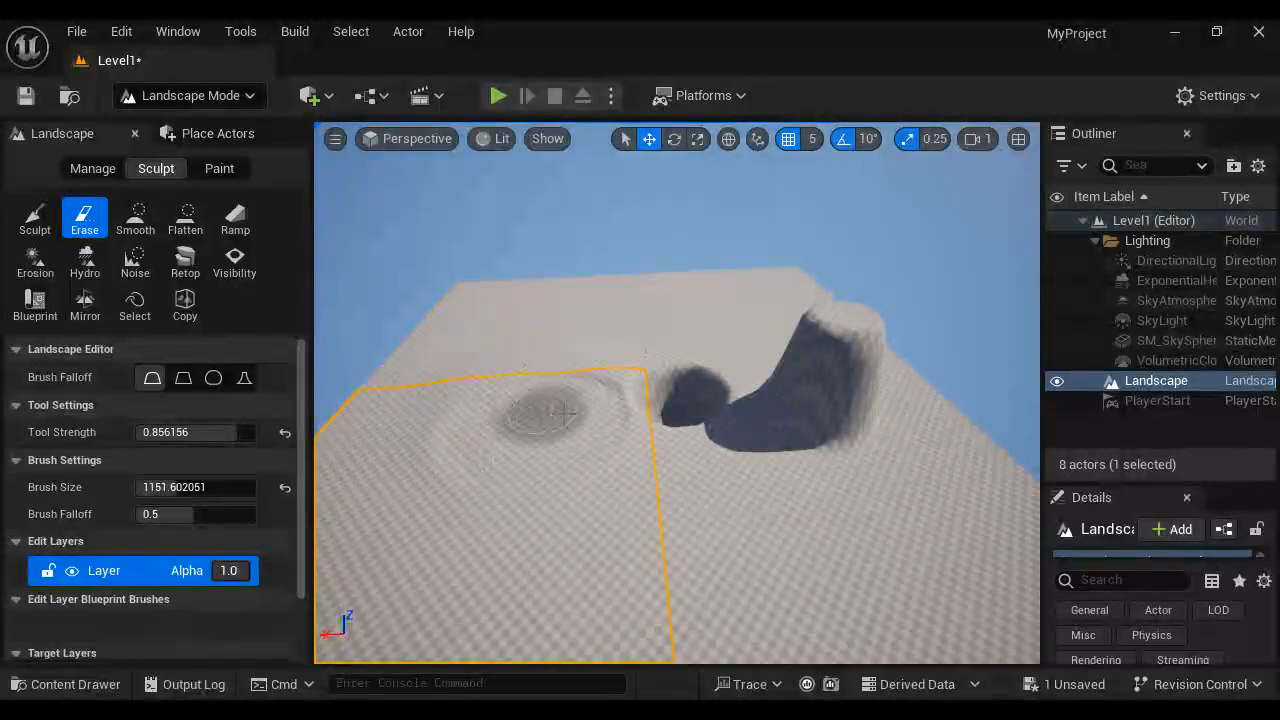
{"action": "mouse_move", "coordinate": [631, 432]}
{"action": "left_mouse_down"}
{"action": "mouse_move", "coordinate": [865, 394]}
{"action": "mouse_move", "coordinate": [694, 426]}
{"action": "left_mouse_up"}
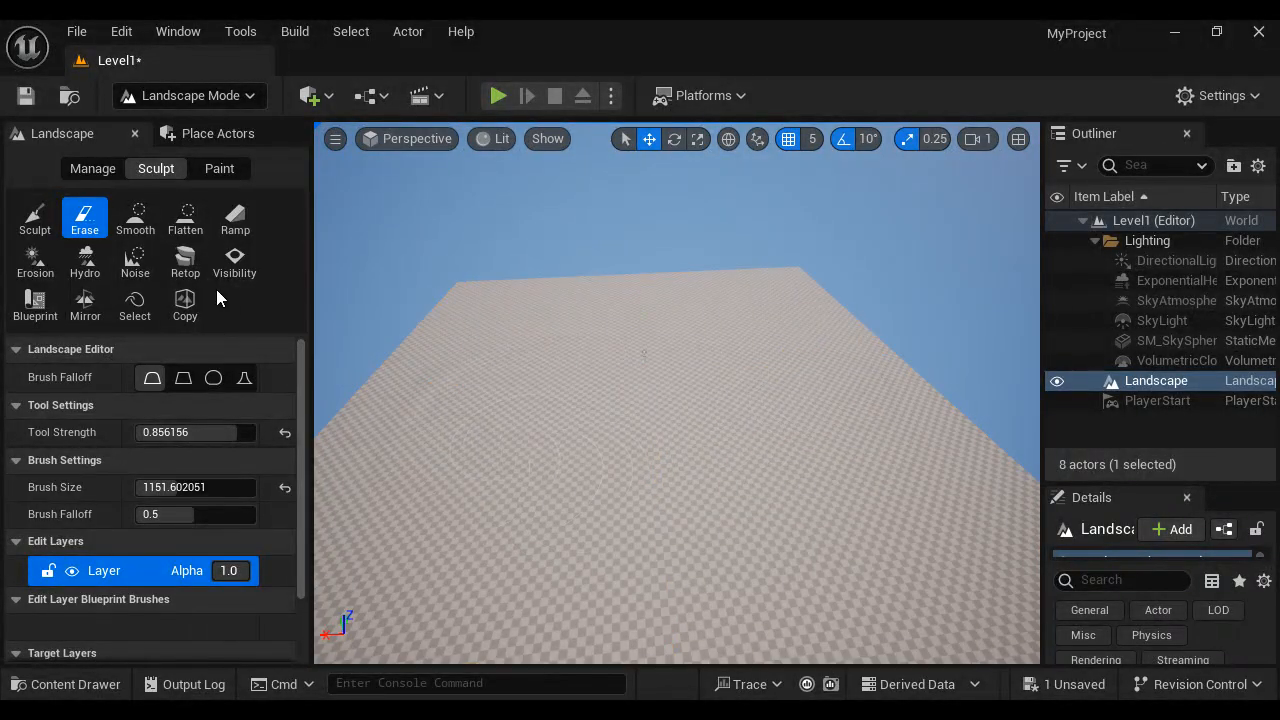
Step: Sculpt two hills side by side and extend a level plateau in front of them with the Flatten tool
{"action": "left_click", "coordinate": [137, 220]}
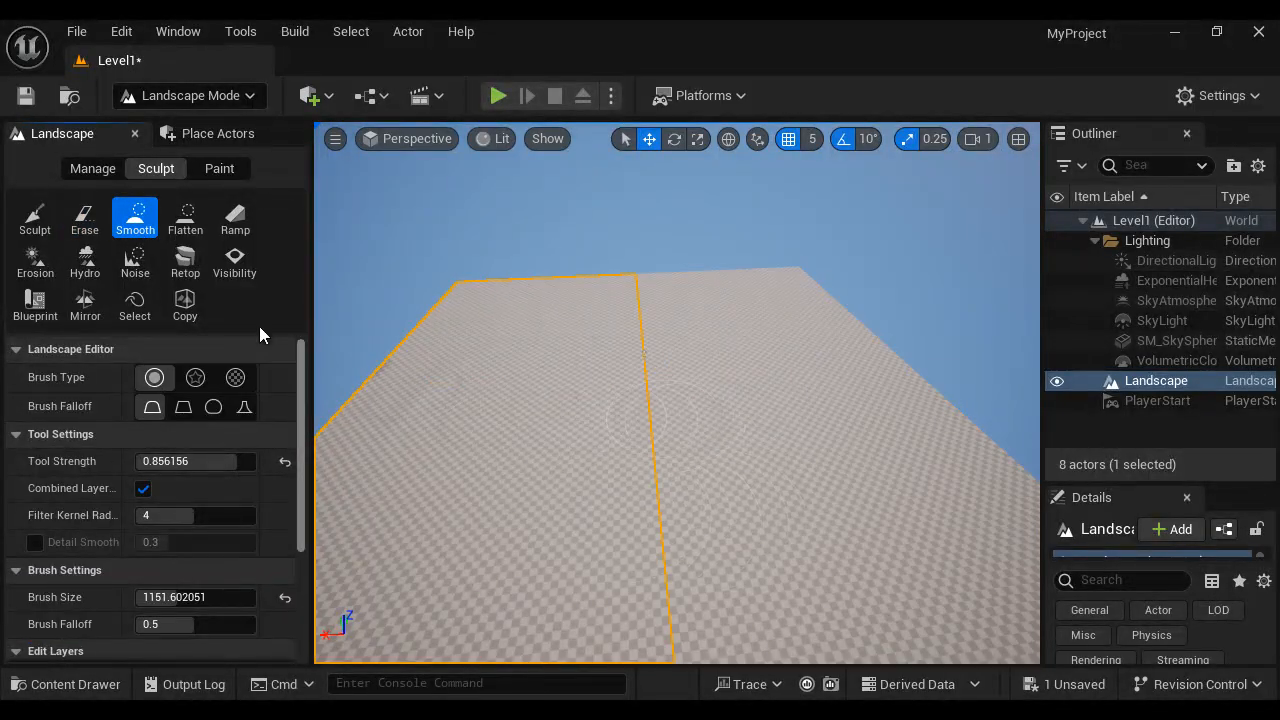
{"action": "left_click", "coordinate": [35, 220]}
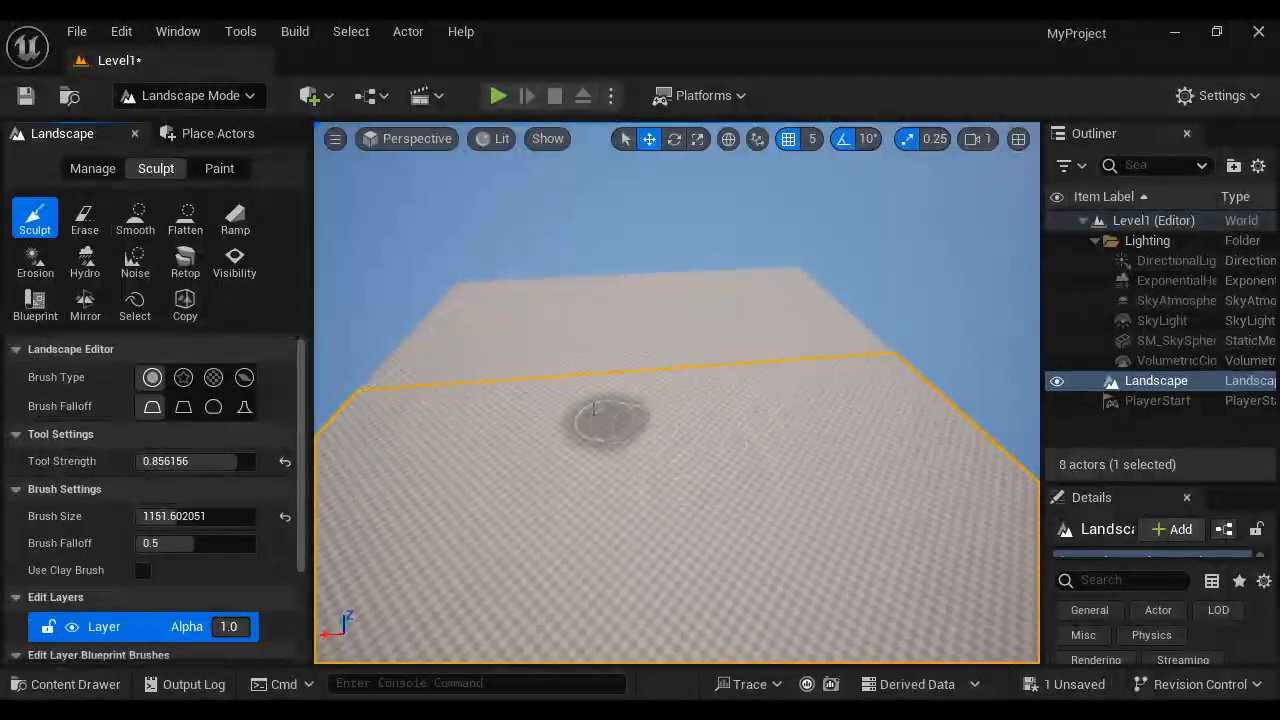
{"action": "mouse_move", "coordinate": [531, 395]}
{"action": "left_mouse_down"}
{"action": "mouse_move", "coordinate": [874, 434]}
{"action": "mouse_move", "coordinate": [575, 395]}
{"action": "left_mouse_up"}
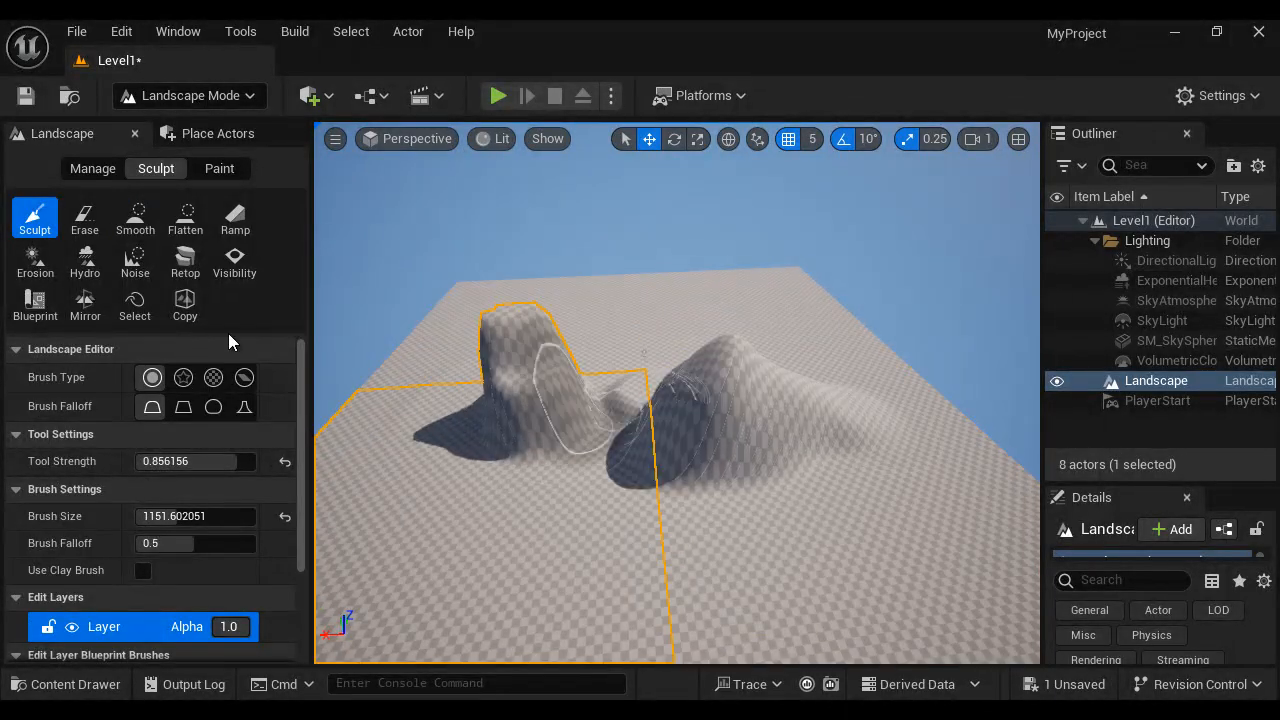
{"action": "left_click", "coordinate": [185, 218]}
{"action": "mouse_move", "coordinate": [724, 424]}
{"action": "left_mouse_down"}
{"action": "mouse_move", "coordinate": [524, 420]}
{"action": "mouse_move", "coordinate": [673, 541]}
{"action": "mouse_move", "coordinate": [622, 520]}
{"action": "left_mouse_up"}
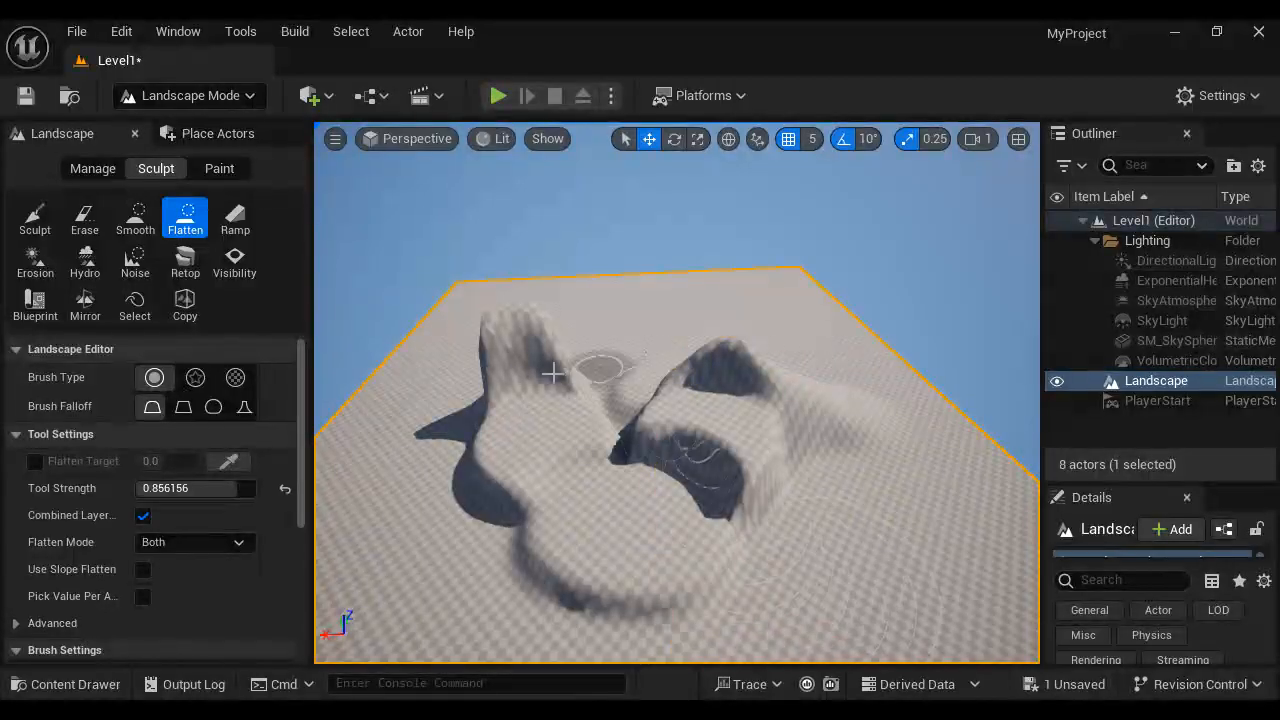
Step: Add a ramp across the front of the hills between two ramp points, shifting both end points before creating it
{"action": "left_click", "coordinate": [235, 218]}
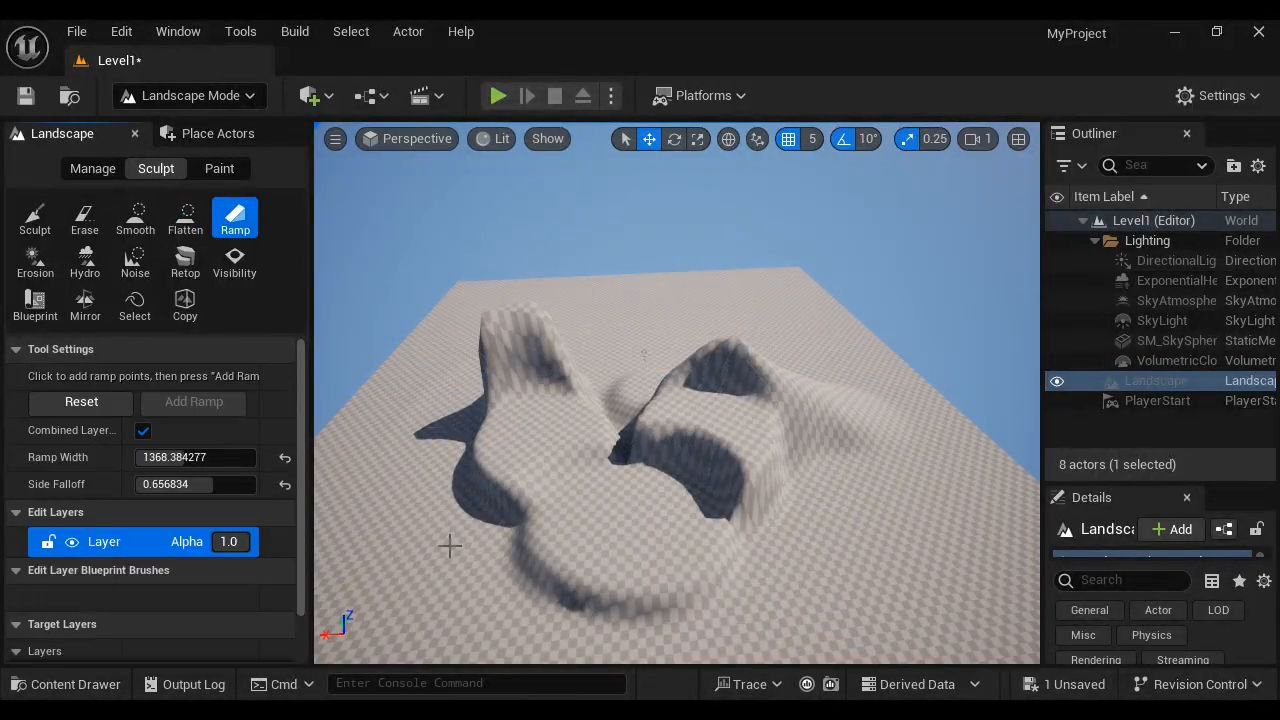
{"action": "left_click_drag", "start_coordinate": [889, 441], "coordinate": [909, 414]}
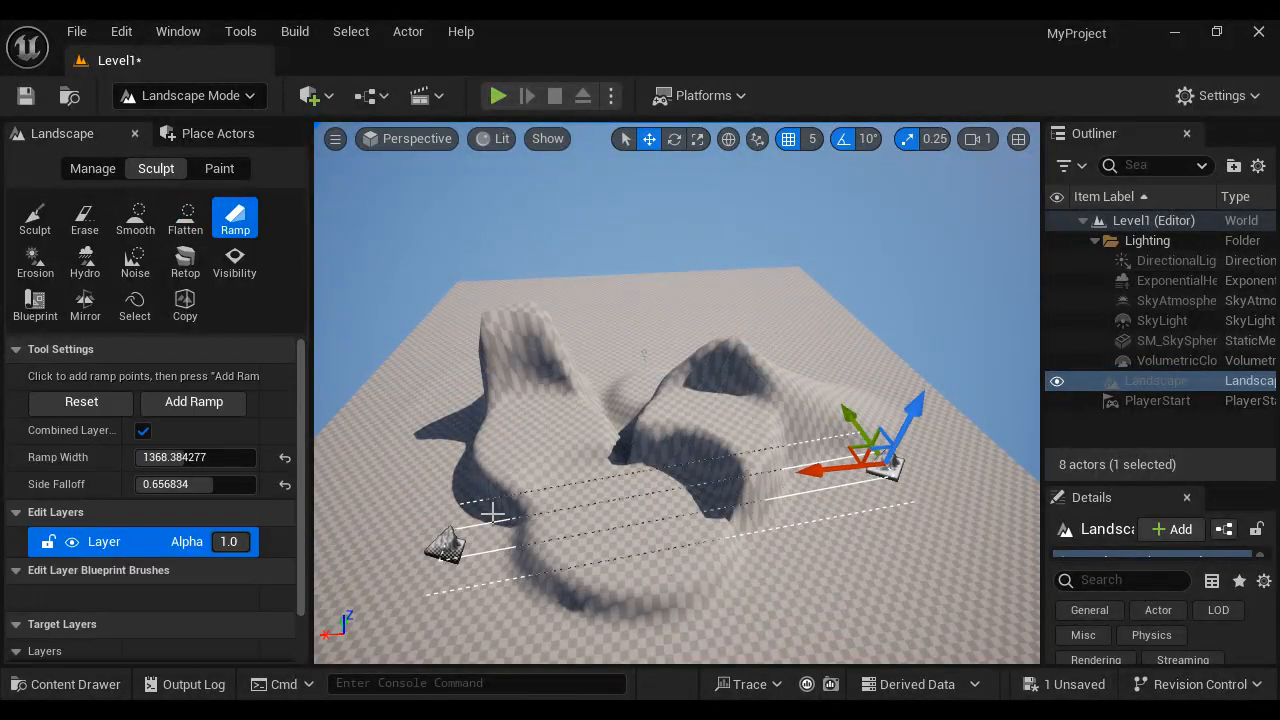
{"action": "left_click", "coordinate": [444, 542]}
{"action": "left_click_drag", "start_coordinate": [420, 505], "coordinate": [402, 482]}
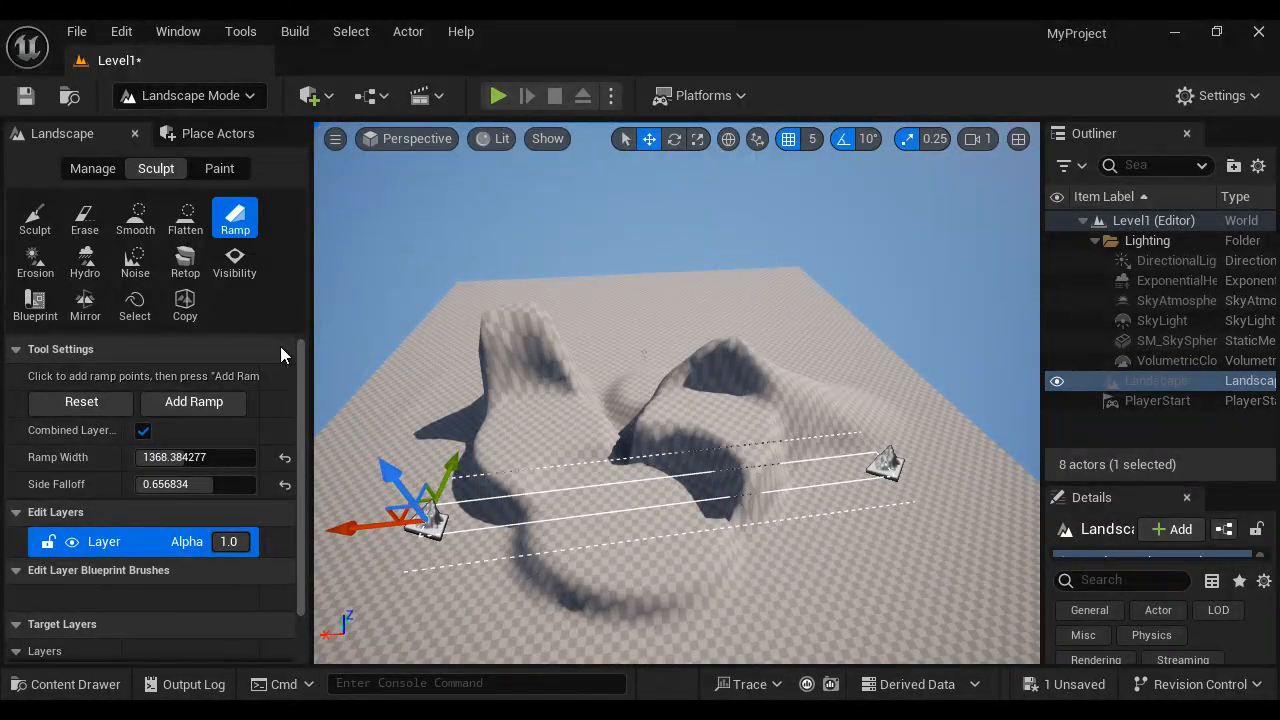
{"action": "left_click", "coordinate": [200, 403]}
{"action": "left_click", "coordinate": [930, 568]}
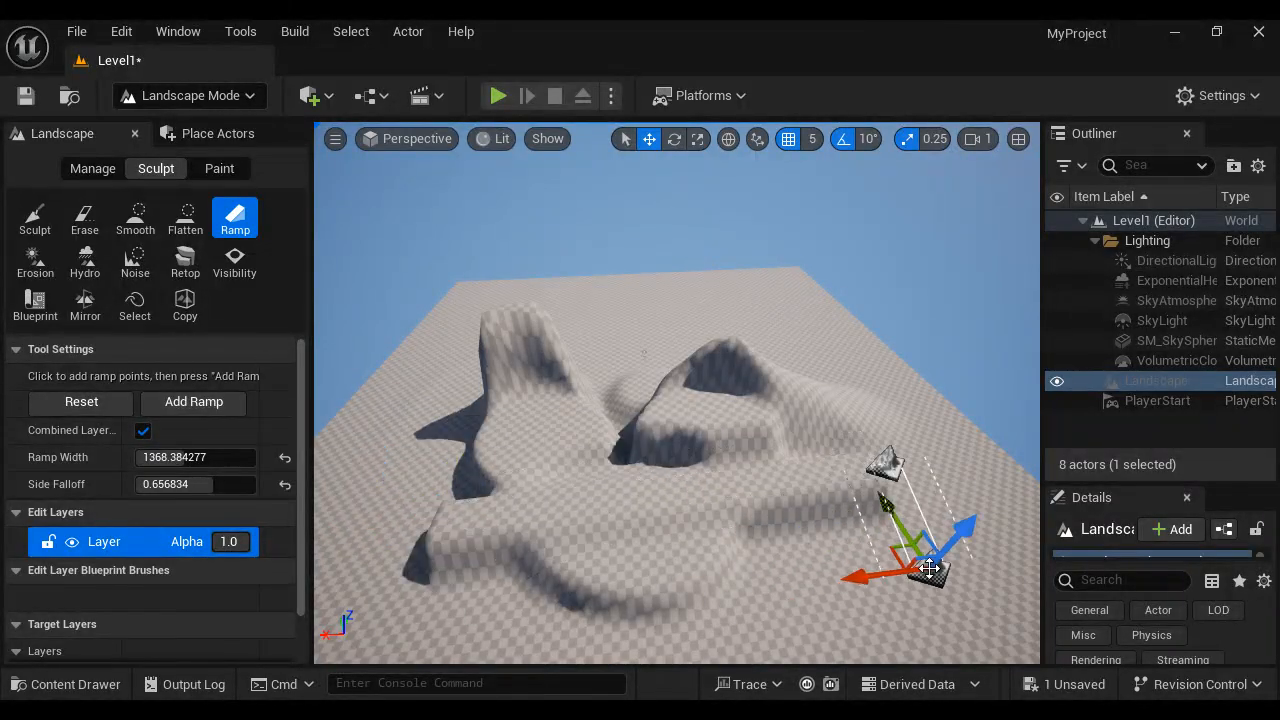
Step: Wear down the hills, plateau and ramp with the Erosion tool, followed by Hydro erosion
{"action": "left_click", "coordinate": [44, 284]}
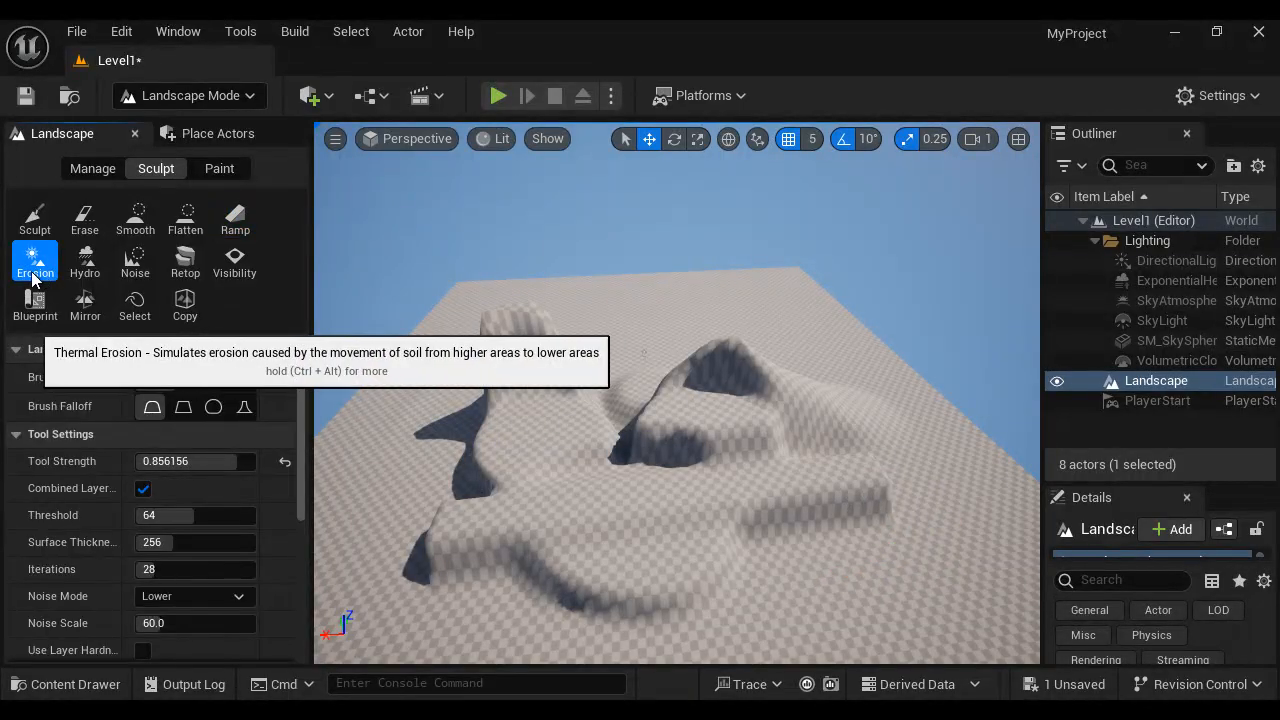
{"action": "mouse_move", "coordinate": [745, 369]}
{"action": "left_mouse_down"}
{"action": "mouse_move", "coordinate": [788, 446]}
{"action": "mouse_move", "coordinate": [575, 510]}
{"action": "mouse_move", "coordinate": [470, 600]}
{"action": "mouse_move", "coordinate": [854, 520]}
{"action": "mouse_move", "coordinate": [457, 423]}
{"action": "mouse_move", "coordinate": [480, 363]}
{"action": "mouse_move", "coordinate": [622, 395]}
{"action": "left_mouse_up"}
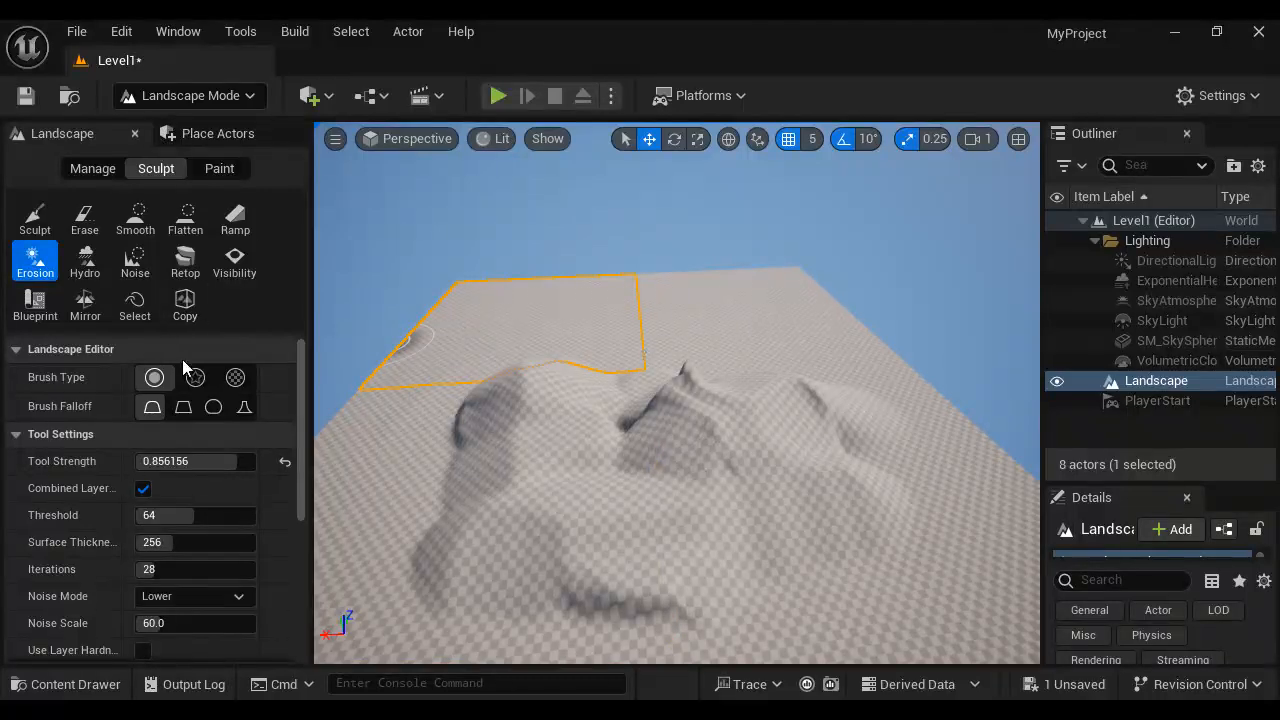
{"action": "left_click", "coordinate": [86, 268]}
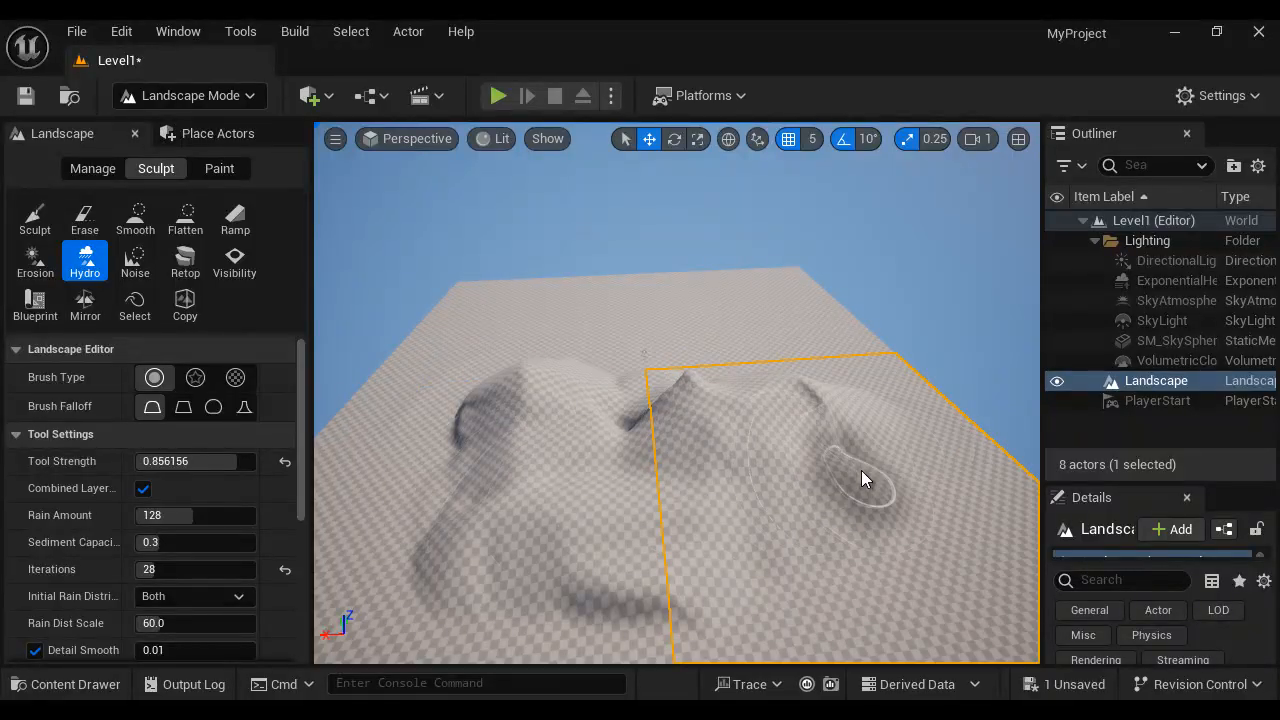
Step: Roughen the eroded hills and the hollow between them with the Noise tool at noise scale 128
{"action": "left_click", "coordinate": [135, 262]}
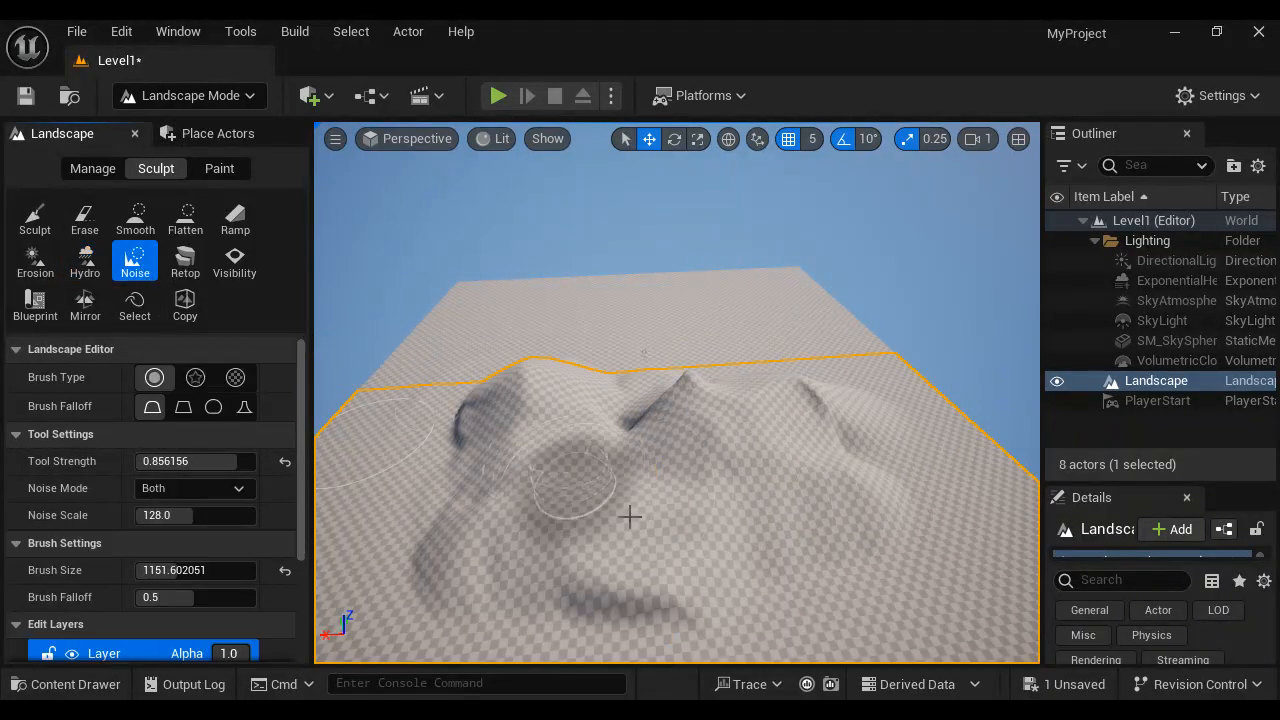
{"action": "mouse_move", "coordinate": [500, 491]}
{"action": "left_mouse_down"}
{"action": "mouse_move", "coordinate": [729, 537]}
{"action": "mouse_move", "coordinate": [677, 420]}
{"action": "mouse_move", "coordinate": [754, 402]}
{"action": "mouse_move", "coordinate": [505, 539]}
{"action": "mouse_move", "coordinate": [539, 391]}
{"action": "left_mouse_up"}
{"action": "mouse_move", "coordinate": [722, 408]}
{"action": "left_mouse_down"}
{"action": "mouse_move", "coordinate": [389, 506]}
{"action": "mouse_move", "coordinate": [906, 469]}
{"action": "mouse_move", "coordinate": [829, 397]}
{"action": "mouse_move", "coordinate": [511, 490]}
{"action": "mouse_move", "coordinate": [593, 547]}
{"action": "left_mouse_up"}
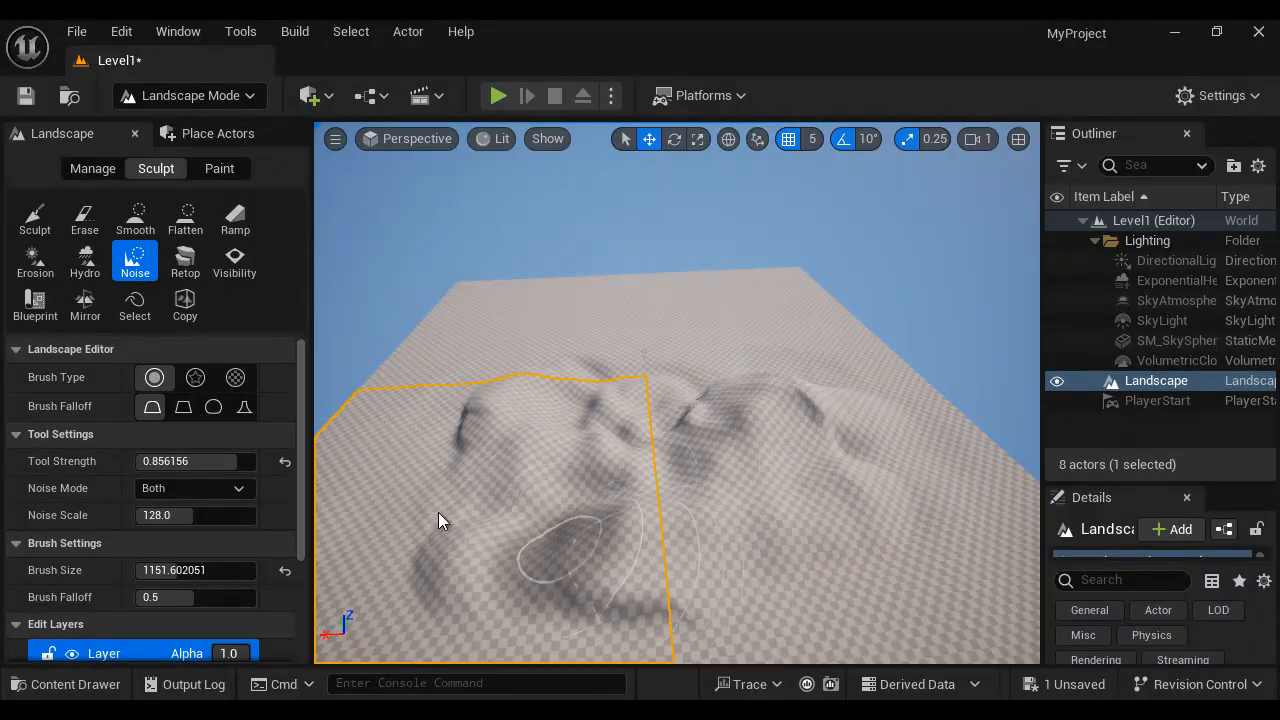
{"action": "left_click", "coordinate": [85, 304]}
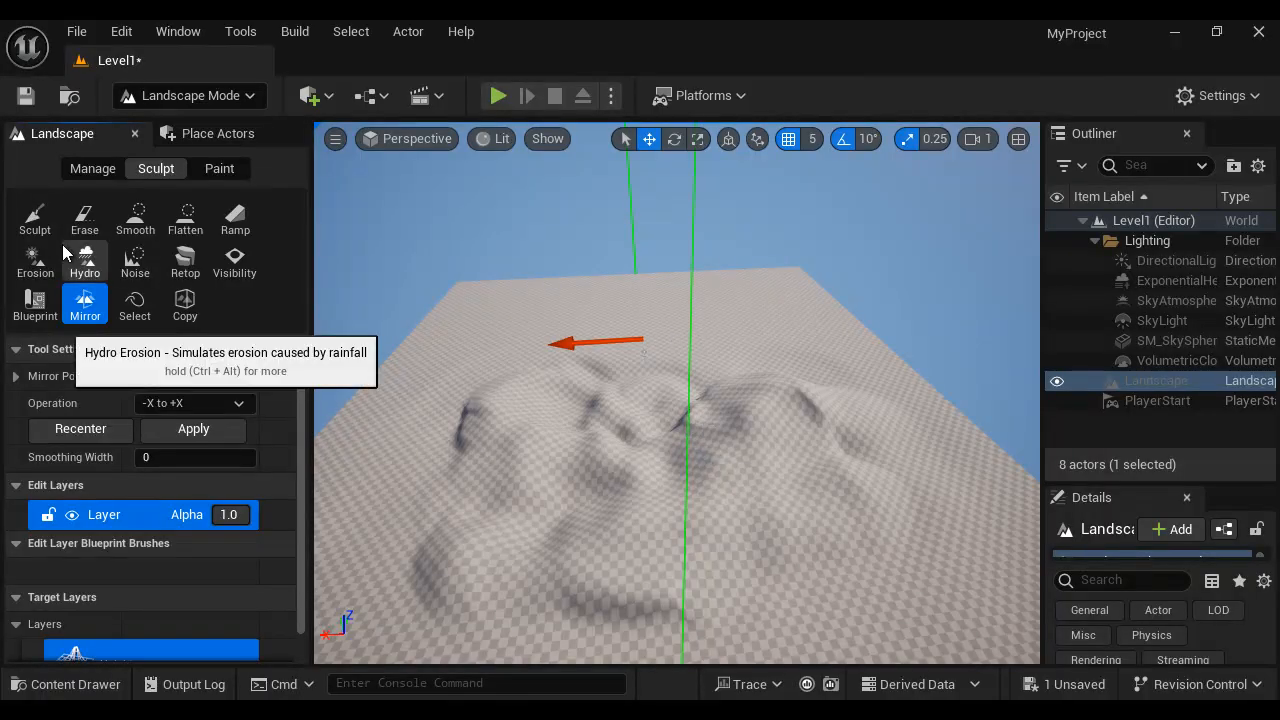
{"action": "left_click", "coordinate": [35, 216]}
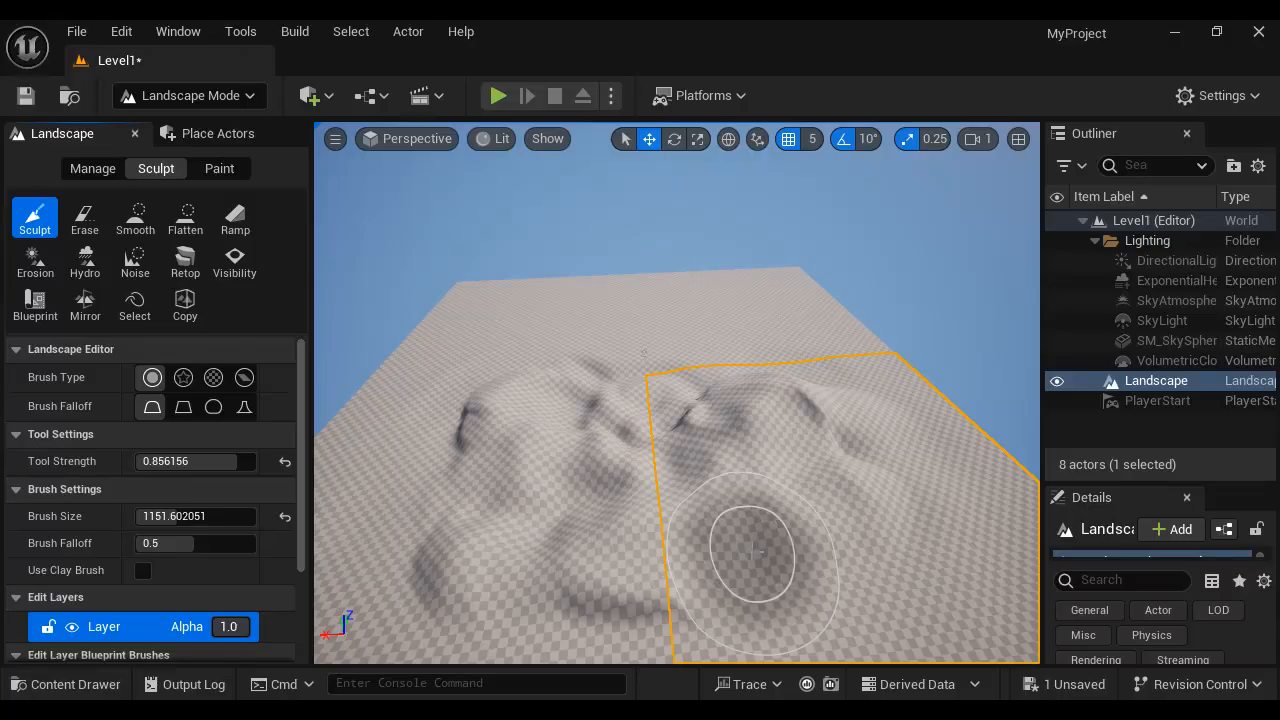
{"action": "mouse_move", "coordinate": [580, 521]}
{"action": "left_mouse_down"}
{"action": "mouse_move", "coordinate": [694, 540]}
{"action": "mouse_move", "coordinate": [622, 543]}
{"action": "left_mouse_up"}
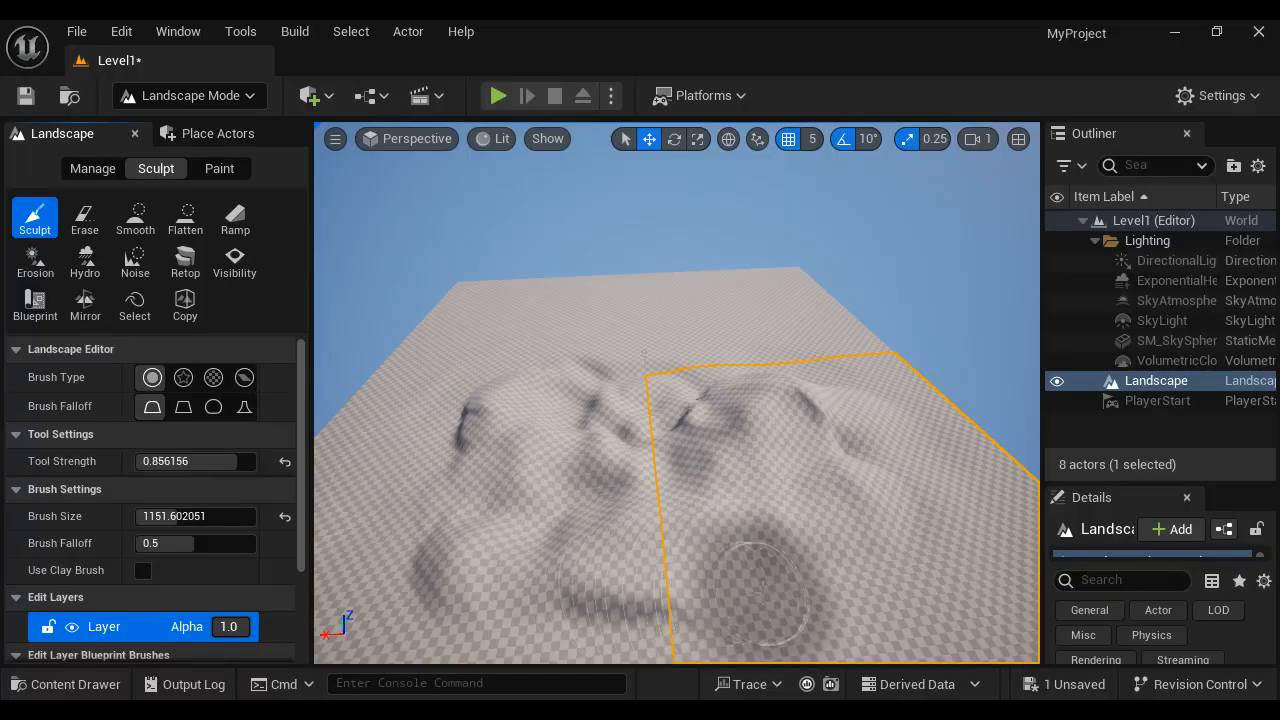
Step: Erase the eroded and roughened terrain until the whole landscape is flat
{"action": "left_click", "coordinate": [82, 222]}
{"action": "mouse_move", "coordinate": [654, 486]}
{"action": "left_mouse_down"}
{"action": "mouse_move", "coordinate": [450, 455]}
{"action": "mouse_move", "coordinate": [683, 423]}
{"action": "mouse_move", "coordinate": [500, 390]}
{"action": "mouse_move", "coordinate": [895, 457]}
{"action": "mouse_move", "coordinate": [830, 515]}
{"action": "mouse_move", "coordinate": [563, 353]}
{"action": "mouse_move", "coordinate": [391, 429]}
{"action": "mouse_move", "coordinate": [780, 375]}
{"action": "left_mouse_up"}
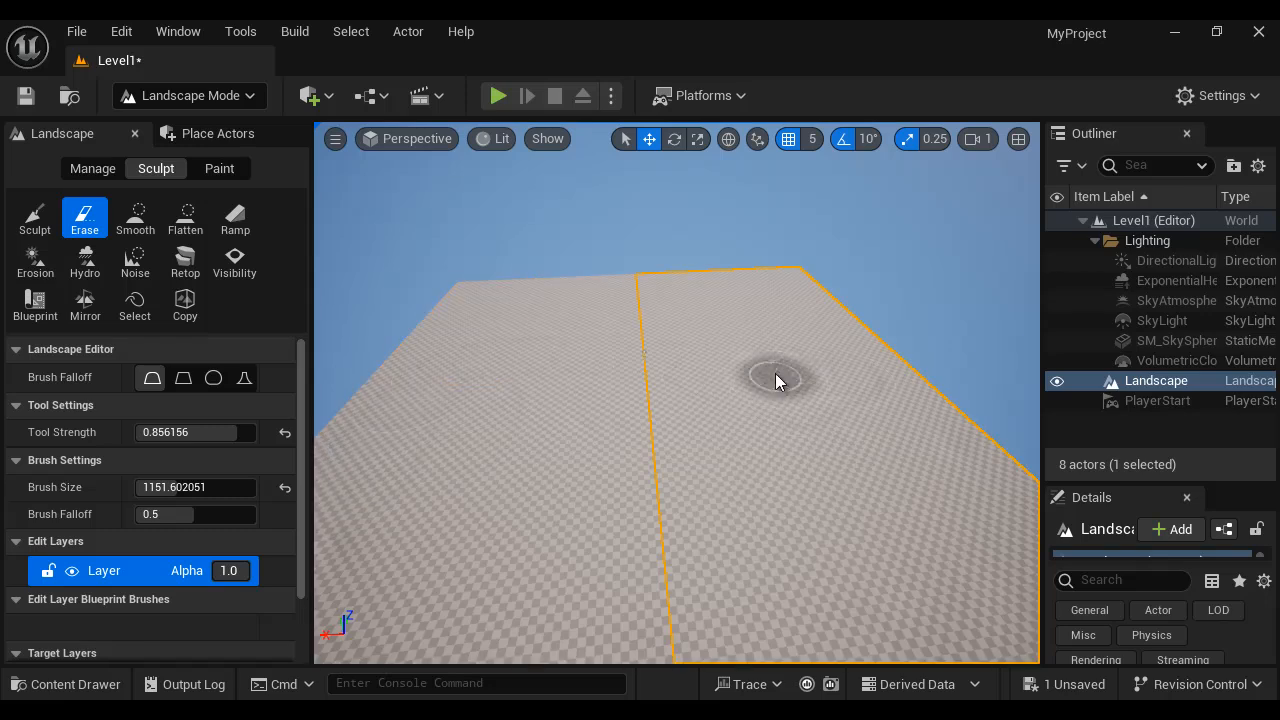
Step: Sculpt one mountain with the smooth brush falloff and a second one beside it with the linear falloff
{"action": "left_click", "coordinate": [35, 218]}
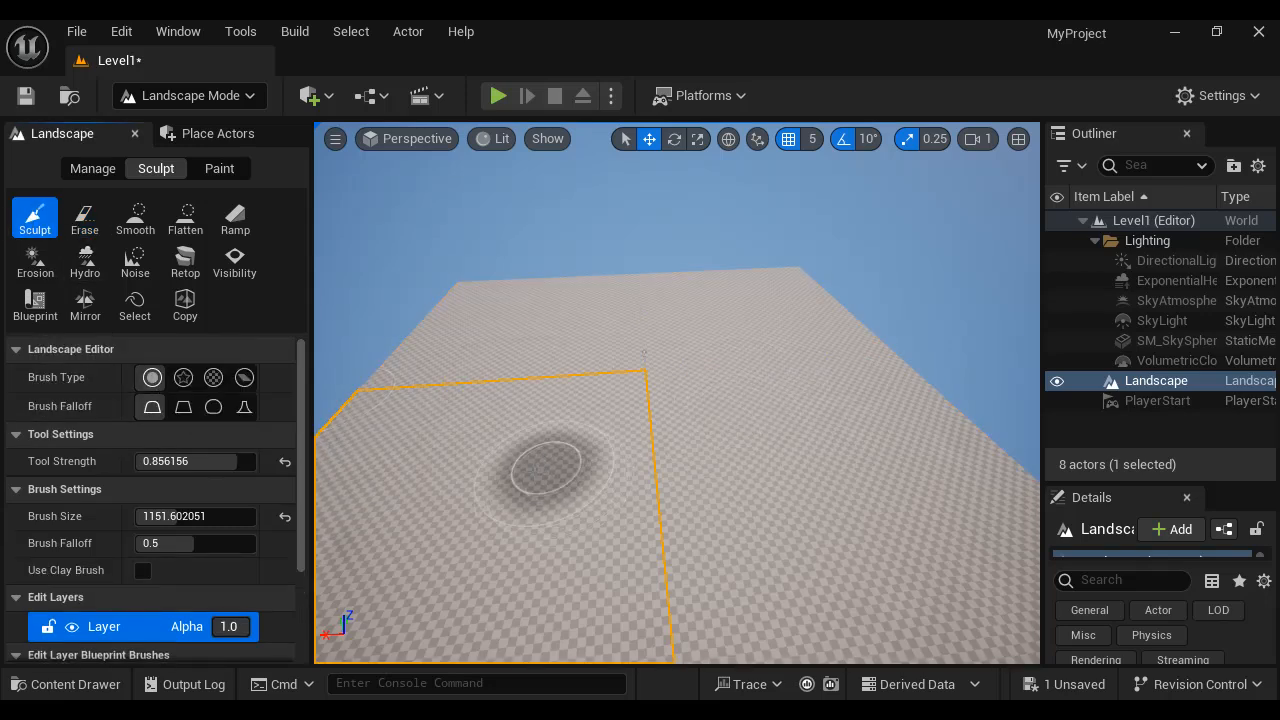
{"action": "mouse_move", "coordinate": [570, 491]}
{"action": "left_mouse_down", "text": "alt"}
{"action": "mouse_move", "coordinate": [577, 450]}
{"action": "mouse_move", "coordinate": [488, 443]}
{"action": "mouse_move", "coordinate": [454, 354]}
{"action": "mouse_move", "coordinate": [523, 434]}
{"action": "mouse_move", "coordinate": [413, 432]}
{"action": "mouse_move", "coordinate": [420, 455]}
{"action": "mouse_move", "coordinate": [523, 305]}
{"action": "mouse_move", "coordinate": [580, 400]}
{"action": "mouse_move", "coordinate": [520, 300]}
{"action": "mouse_move", "coordinate": [420, 337]}
{"action": "mouse_move", "coordinate": [505, 462]}
{"action": "left_mouse_up", "text": "alt"}
{"action": "left_click", "coordinate": [183, 406]}
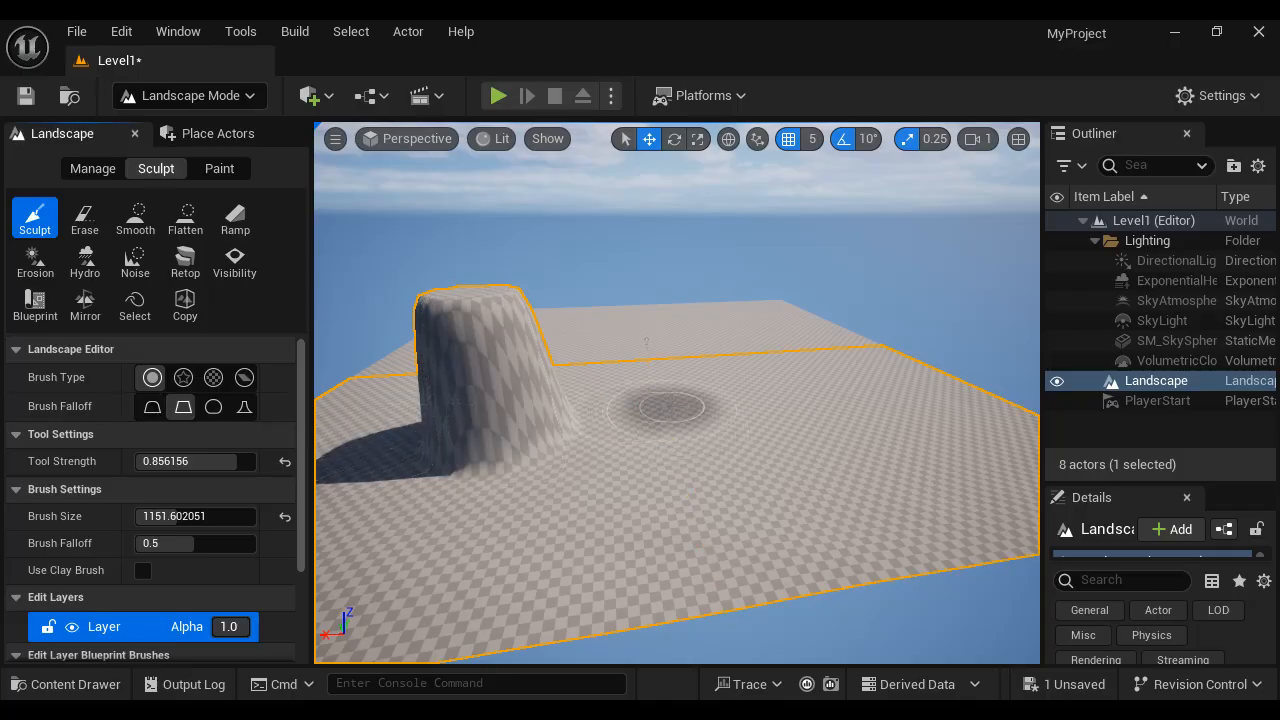
{"action": "mouse_move", "coordinate": [660, 408]}
{"action": "left_mouse_down"}
{"action": "mouse_move", "coordinate": [672, 405]}
{"action": "mouse_move", "coordinate": [636, 318]}
{"action": "mouse_move", "coordinate": [624, 352]}
{"action": "mouse_move", "coordinate": [626, 290]}
{"action": "mouse_move", "coordinate": [660, 360]}
{"action": "mouse_move", "coordinate": [623, 327]}
{"action": "left_mouse_up"}
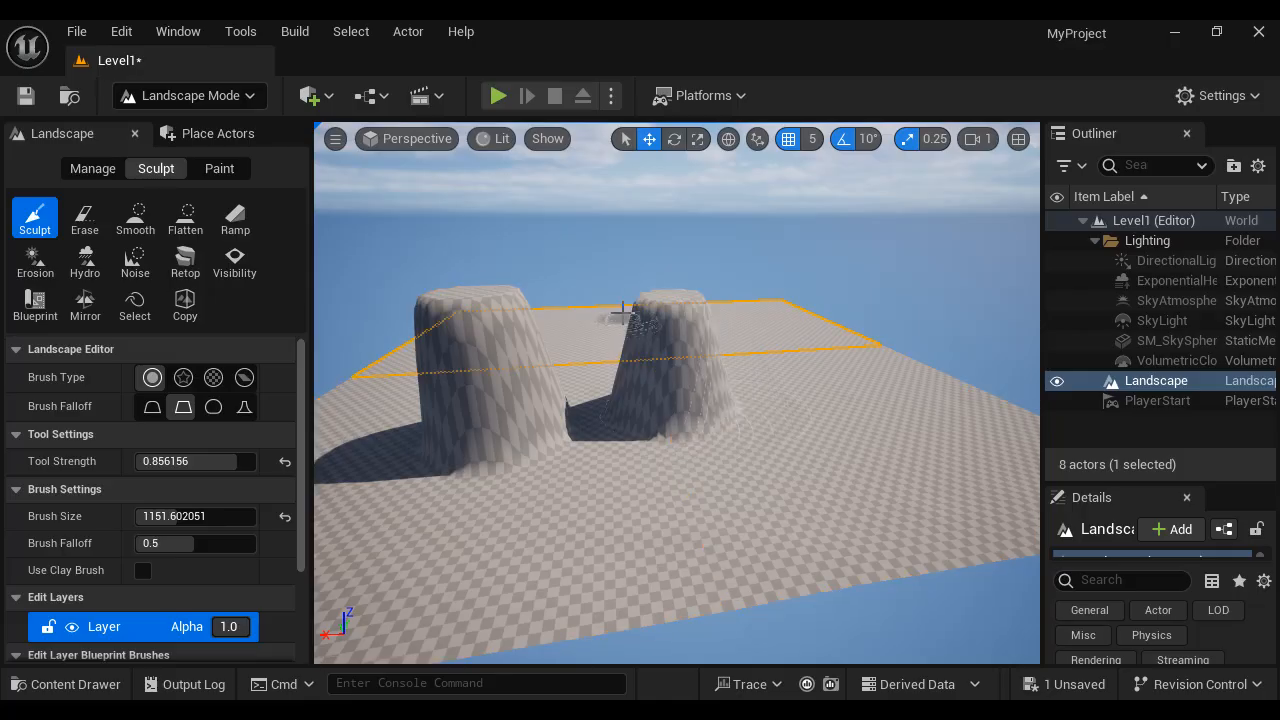
{"action": "mouse_move", "coordinate": [603, 414]}
{"action": "left_mouse_down"}
{"action": "mouse_move", "coordinate": [650, 330]}
{"action": "mouse_move", "coordinate": [620, 420]}
{"action": "mouse_move", "coordinate": [705, 418]}
{"action": "left_mouse_up"}
Step: Sculpt a third hill with the spherical brush falloff and a fourth with the tip falloff, and compare the four shapes
{"action": "left_click", "coordinate": [213, 407]}
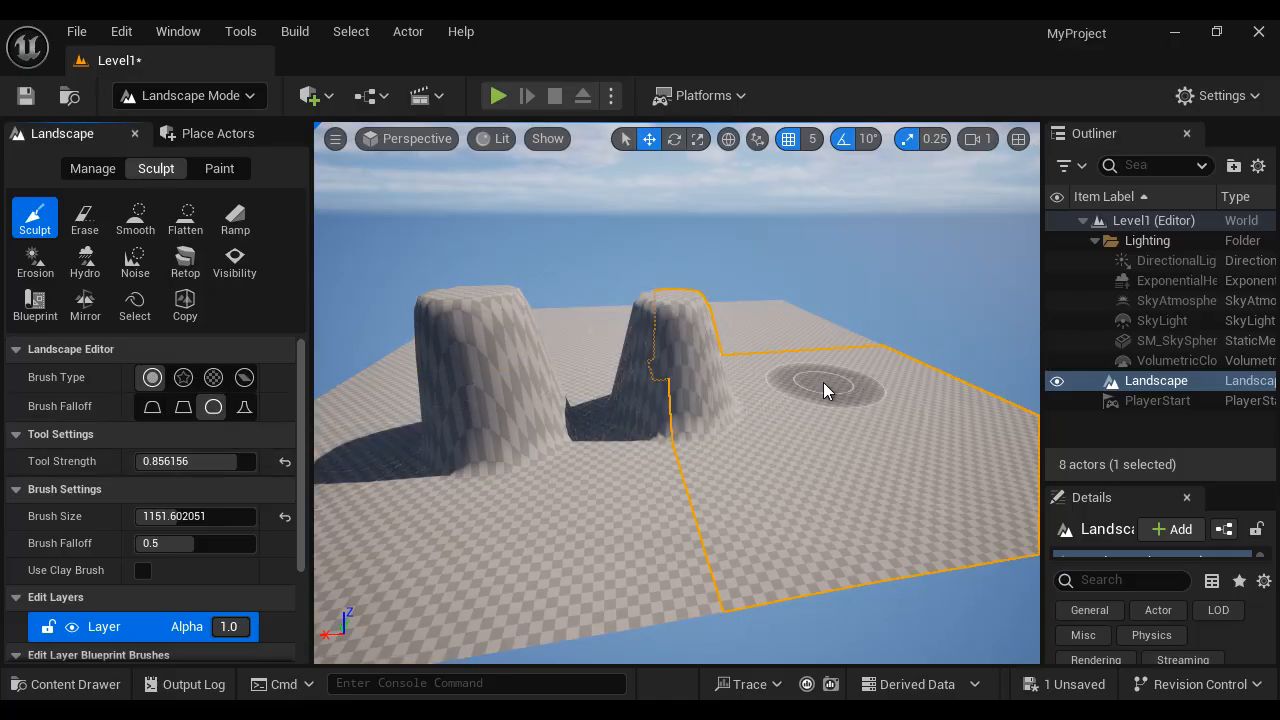
{"action": "mouse_move", "coordinate": [839, 397]}
{"action": "left_mouse_down"}
{"action": "mouse_move", "coordinate": [815, 390]}
{"action": "mouse_move", "coordinate": [928, 468]}
{"action": "left_mouse_up"}
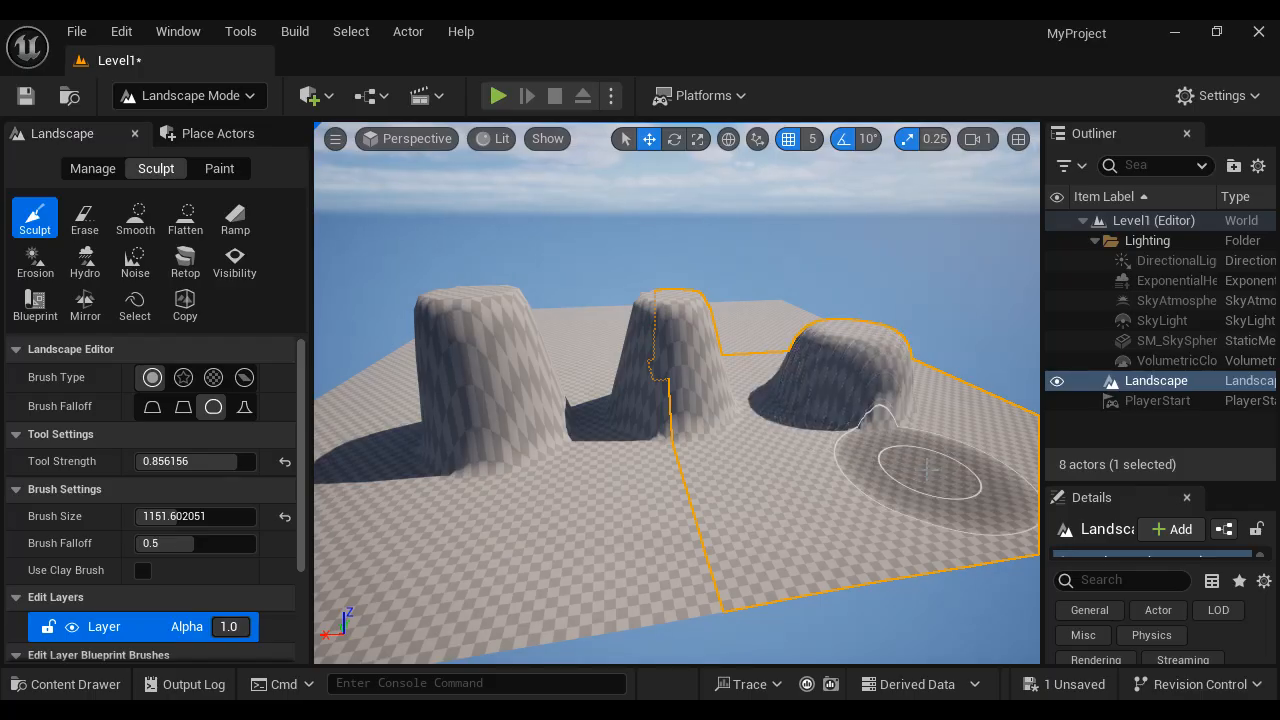
{"action": "left_click", "coordinate": [245, 408]}
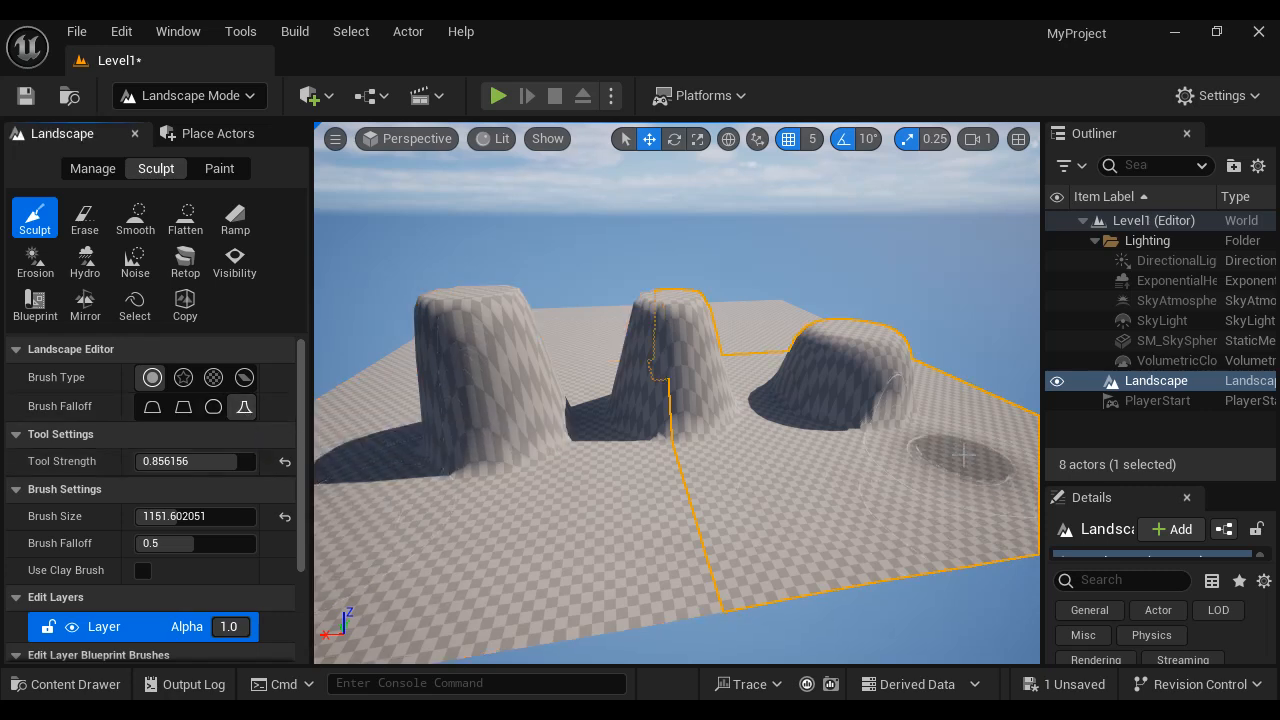
{"action": "left_click_drag", "start_coordinate": [973, 456], "coordinate": [961, 449]}
{"action": "scroll", "coordinate": [961, 449], "scroll_direction": "down", "scroll_amount": 4}
{"action": "mouse_move", "coordinate": [909, 356]}
{"action": "left_mouse_down"}
{"action": "mouse_move", "coordinate": [928, 366]}
{"action": "mouse_move", "coordinate": [860, 420]}
{"action": "mouse_move", "coordinate": [778, 458]}
{"action": "left_mouse_up"}
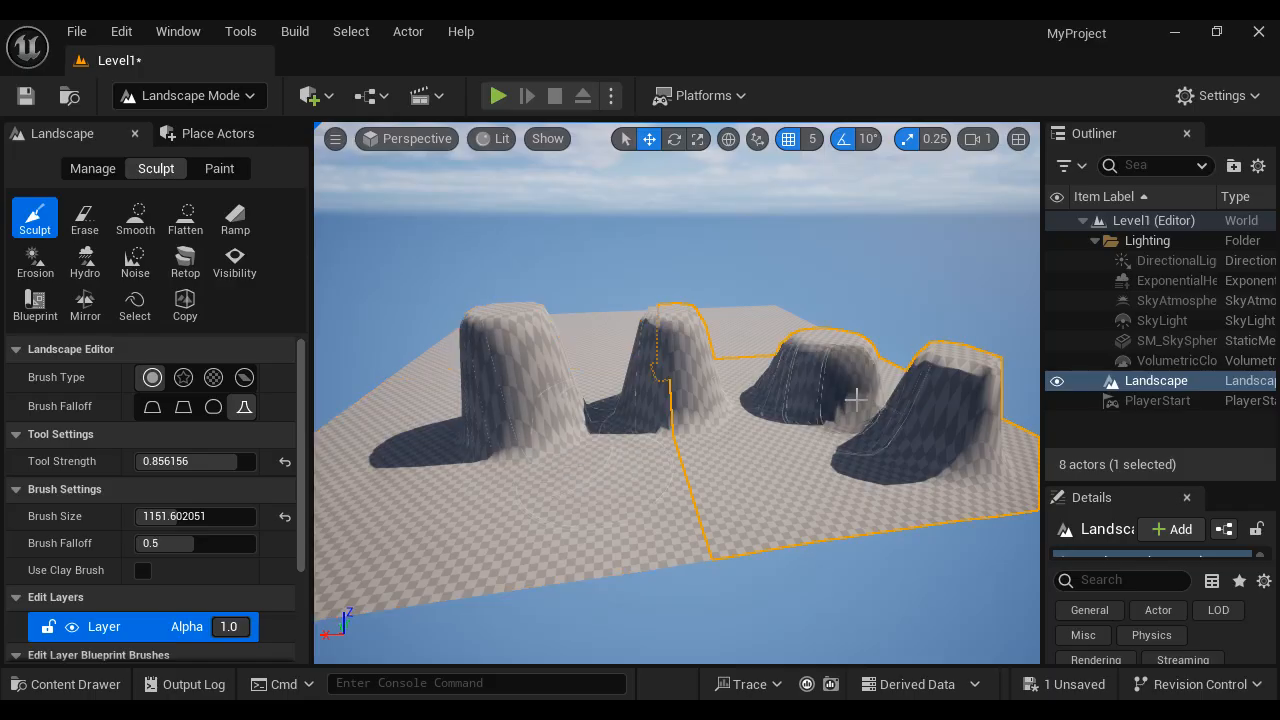
{"action": "mouse_move", "coordinate": [688, 459]}
{"action": "right_mouse_down"}
{"action": "mouse_move", "coordinate": [737, 471]}
{"action": "mouse_move", "coordinate": [777, 457]}
{"action": "mouse_move", "coordinate": [677, 423]}
{"action": "mouse_move", "coordinate": [552, 422]}
{"action": "mouse_move", "coordinate": [668, 455]}
{"action": "right_mouse_up"}
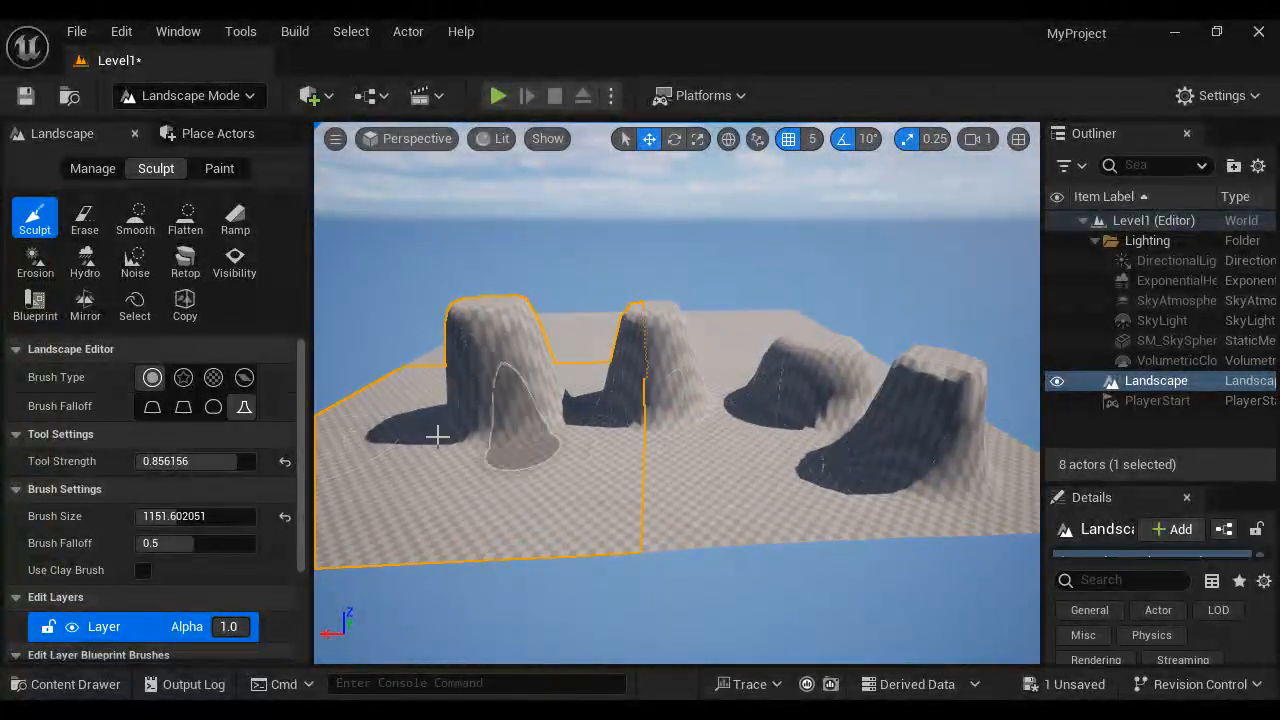
Step: Switch to the alpha brush with the checker texture and sculpt patterned peaks in front of the four hills
{"action": "left_click", "coordinate": [184, 380]}
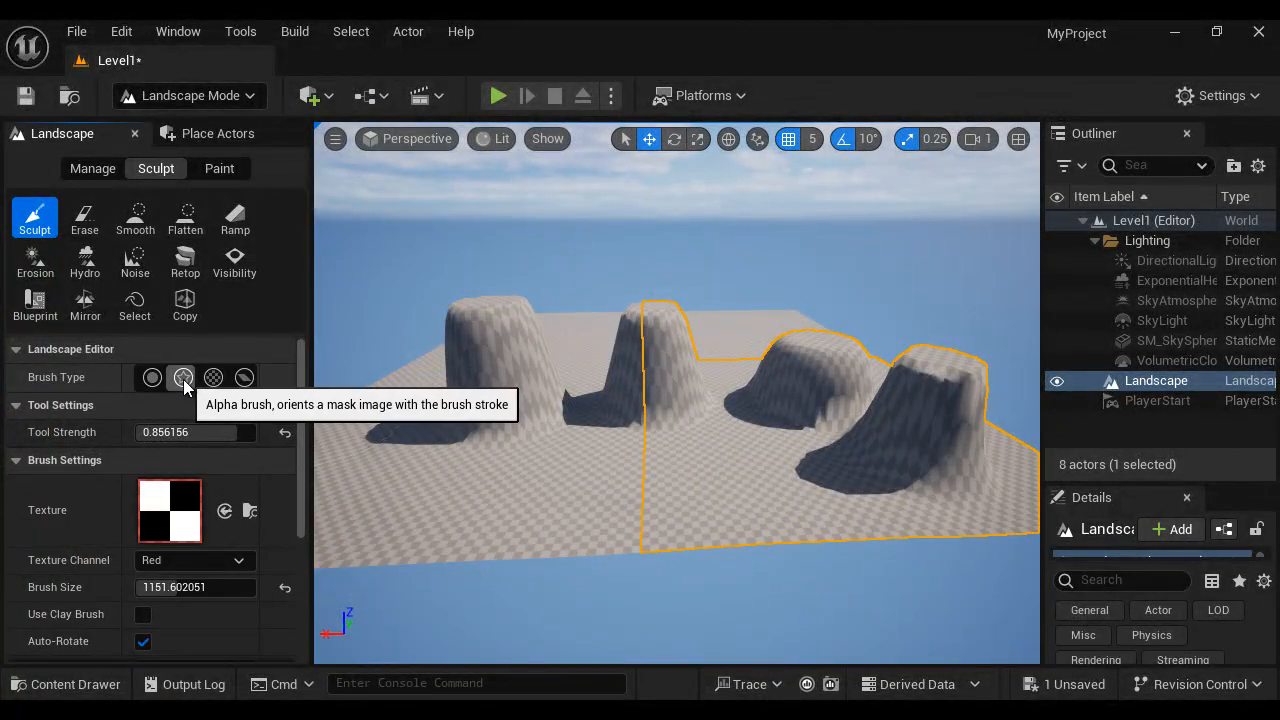
{"action": "mouse_move", "coordinate": [577, 510]}
{"action": "left_mouse_down", "text": "alt"}
{"action": "mouse_move", "coordinate": [580, 531]}
{"action": "mouse_move", "coordinate": [551, 509]}
{"action": "left_mouse_up", "text": "alt"}
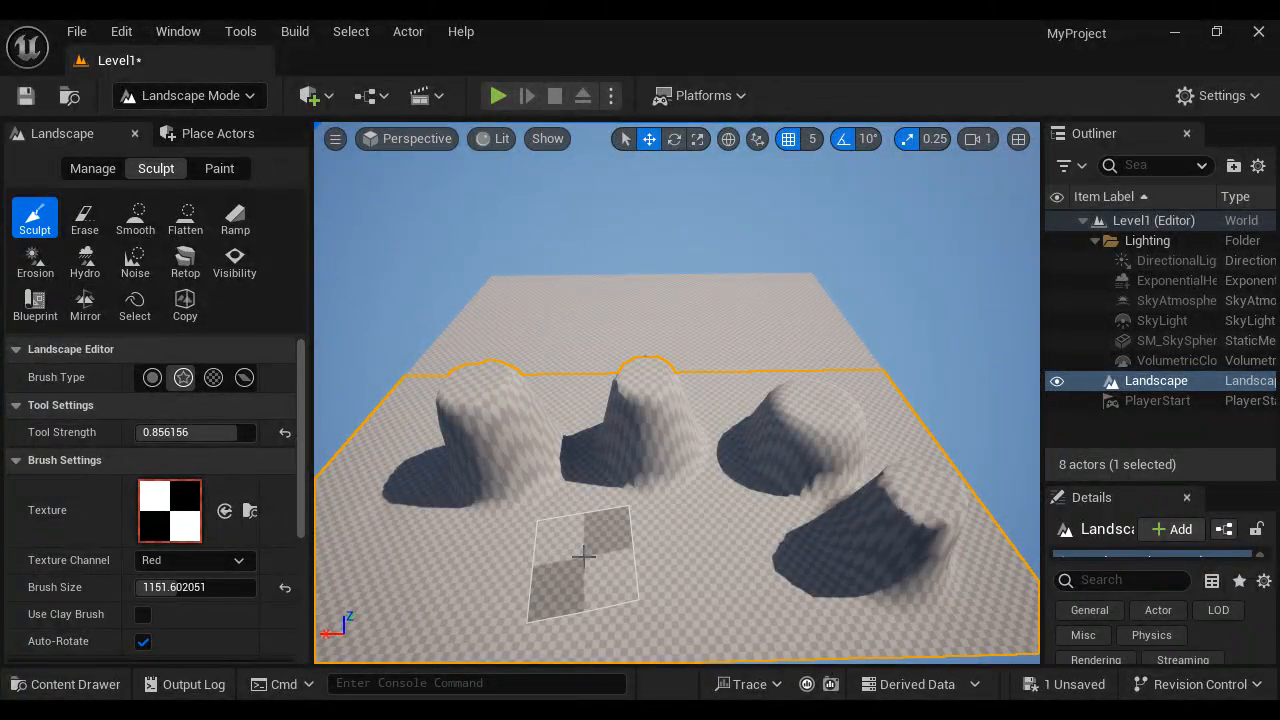
{"action": "left_click_drag", "start_coordinate": [597, 556], "coordinate": [597, 556]}
{"action": "mouse_move", "coordinate": [745, 572]}
{"action": "left_mouse_down", "text": "alt"}
{"action": "mouse_move", "coordinate": [783, 554]}
{"action": "mouse_move", "coordinate": [780, 535]}
{"action": "left_mouse_up", "text": "alt"}
{"action": "left_click", "coordinate": [679, 480]}
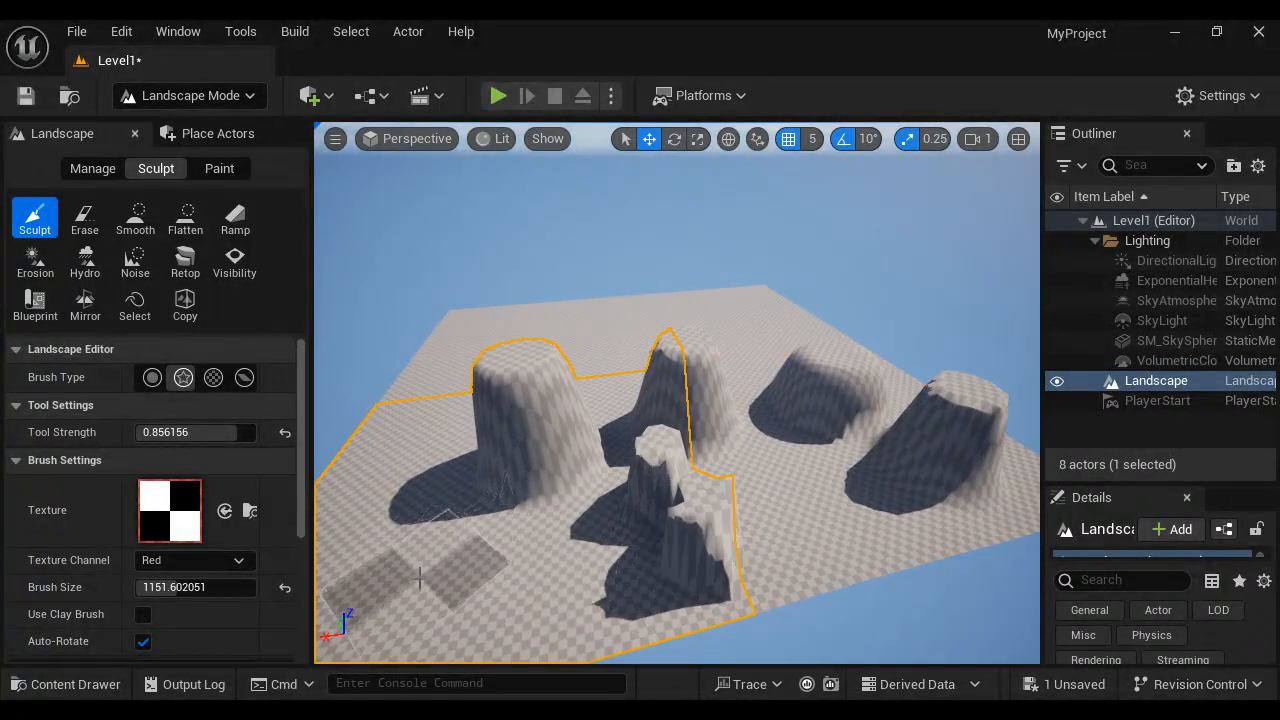
{"action": "left_click", "coordinate": [419, 580]}
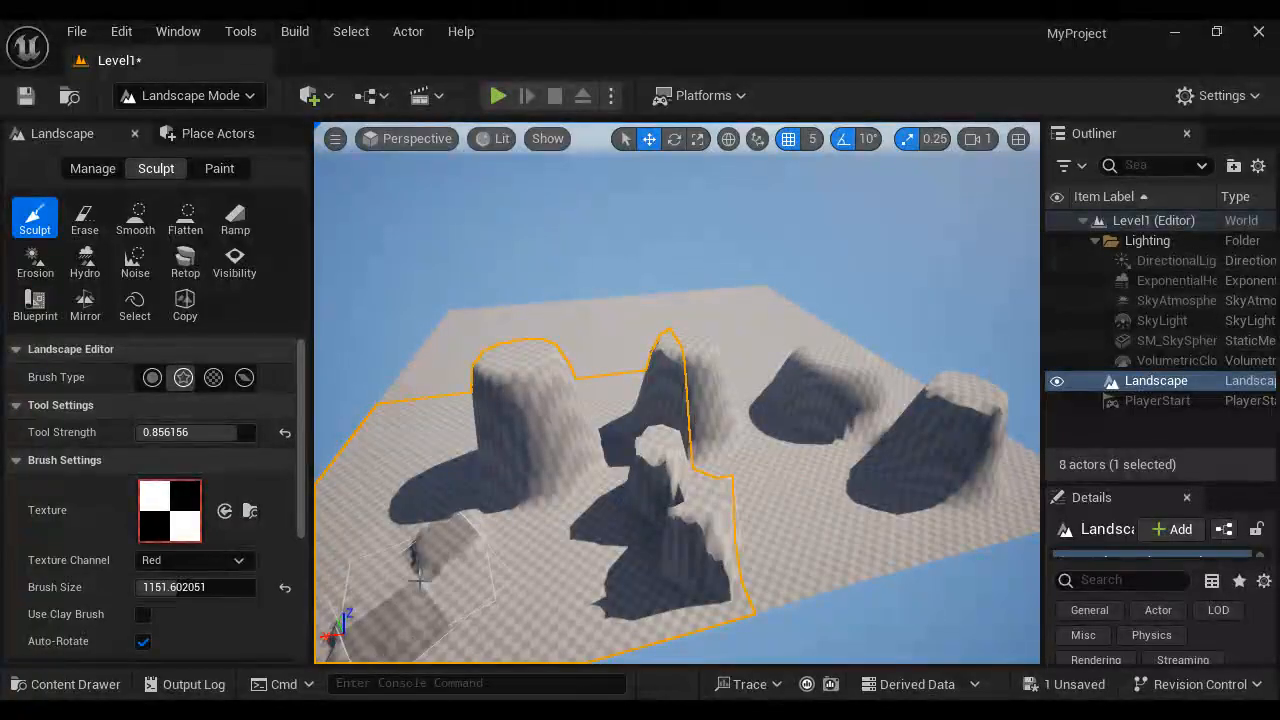
Step: Sculpt more checker-patterned peaks beside the hills with the alpha brush, and erase all the terrain back to flat
{"action": "left_click", "coordinate": [420, 581]}
{"action": "mouse_move", "coordinate": [629, 557]}
{"action": "left_mouse_down", "text": "alt"}
{"action": "mouse_move", "coordinate": [664, 573]}
{"action": "mouse_move", "coordinate": [590, 549]}
{"action": "left_mouse_up", "text": "alt"}
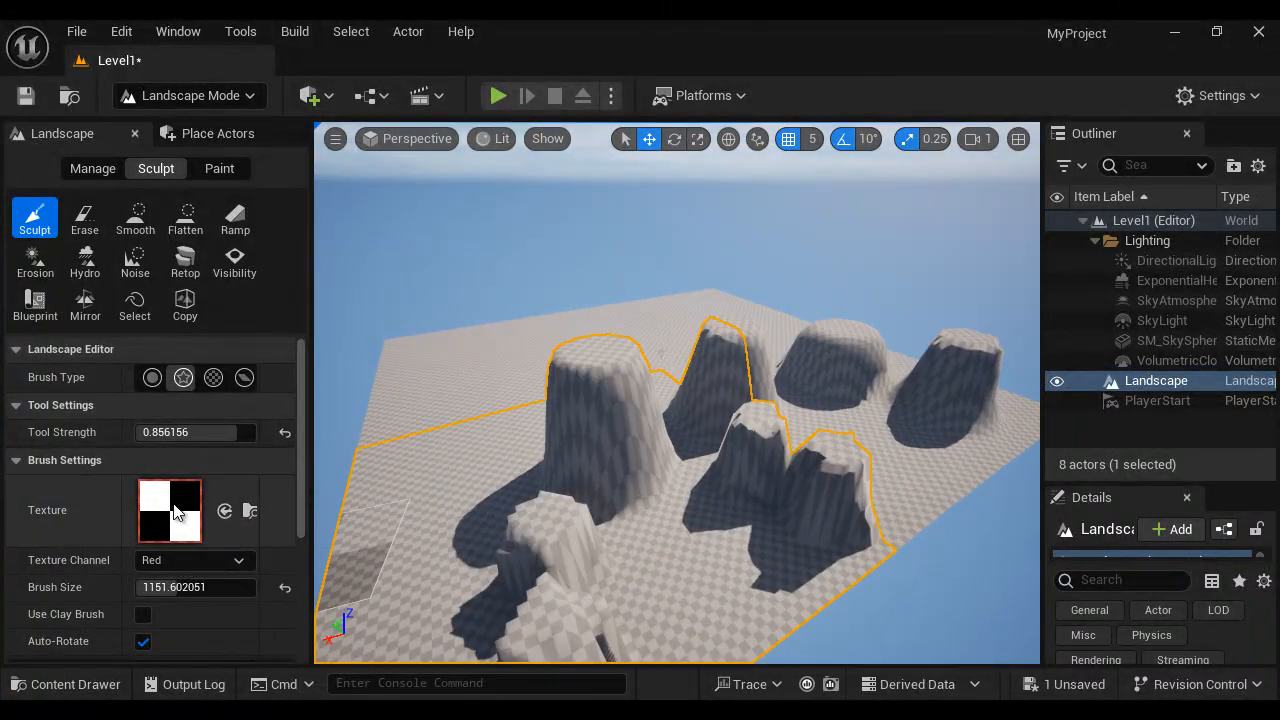
{"action": "mouse_move", "coordinate": [702, 418]}
{"action": "left_mouse_down"}
{"action": "mouse_move", "coordinate": [749, 457]}
{"action": "mouse_move", "coordinate": [645, 430]}
{"action": "mouse_move", "coordinate": [672, 420]}
{"action": "mouse_move", "coordinate": [715, 468]}
{"action": "left_mouse_up"}
{"action": "left_click", "coordinate": [85, 218]}
{"action": "mouse_move", "coordinate": [457, 543]}
{"action": "left_mouse_down"}
{"action": "mouse_move", "coordinate": [943, 537]}
{"action": "mouse_move", "coordinate": [748, 446]}
{"action": "mouse_move", "coordinate": [620, 429]}
{"action": "mouse_move", "coordinate": [734, 383]}
{"action": "mouse_move", "coordinate": [891, 371]}
{"action": "mouse_move", "coordinate": [940, 390]}
{"action": "left_mouse_up"}
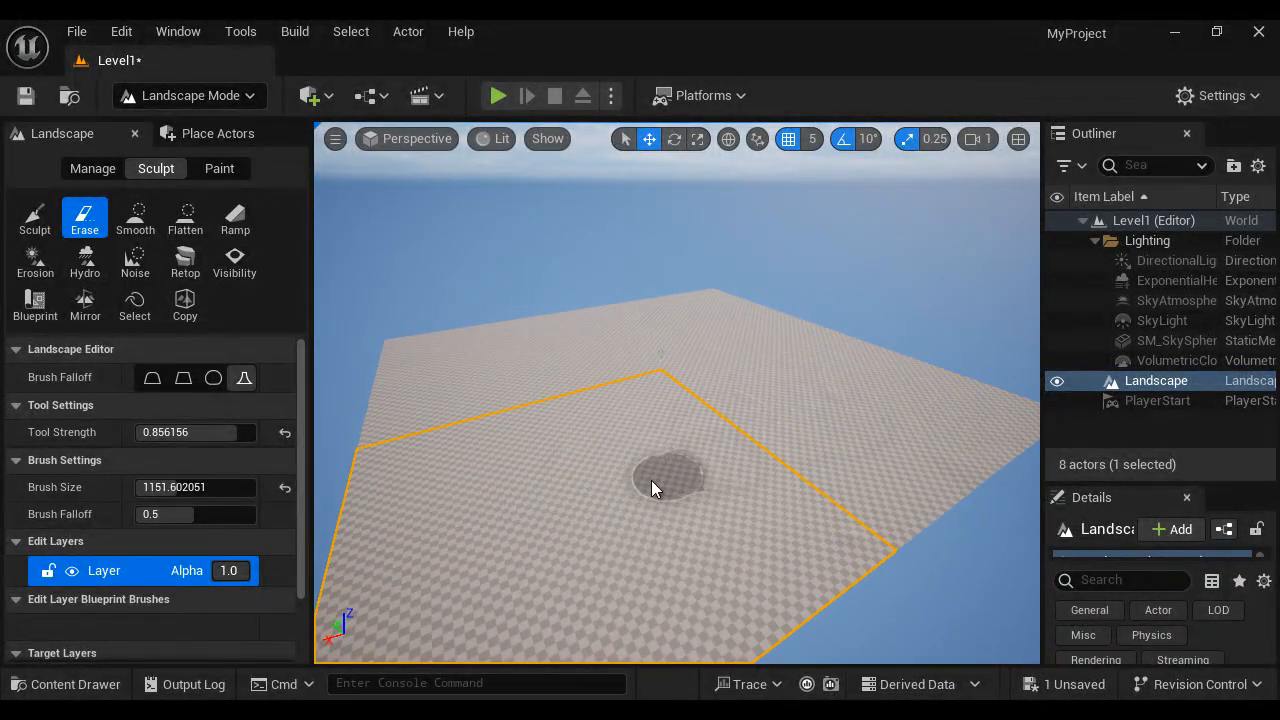
Step: Sculpt a rugged mountain ridge across the middle of the flat landscape using the alpha brush with the checker texture
{"action": "mouse_move", "coordinate": [651, 480]}
{"action": "right_mouse_down"}
{"action": "mouse_move", "coordinate": [623, 480]}
{"action": "mouse_move", "coordinate": [629, 465]}
{"action": "mouse_move", "coordinate": [658, 514]}
{"action": "mouse_move", "coordinate": [620, 485]}
{"action": "right_mouse_up"}
{"action": "key", "text": "w"}
{"action": "left_click", "coordinate": [35, 216]}
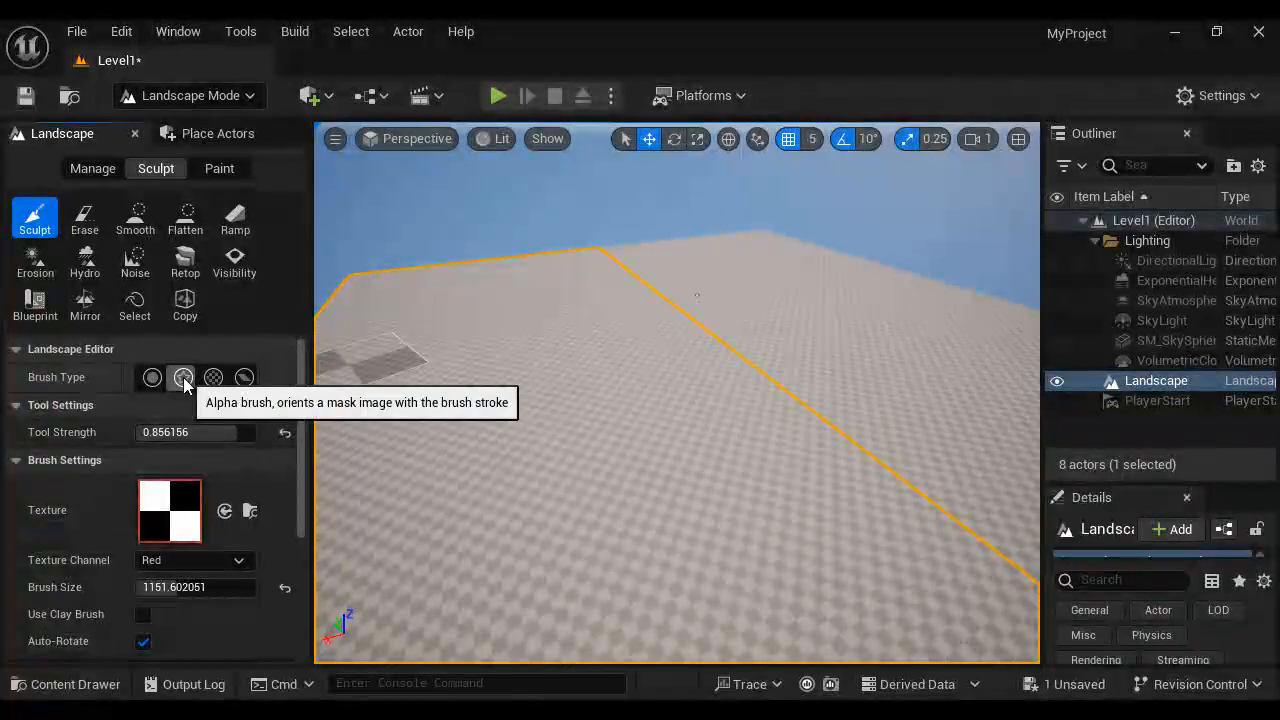
{"action": "left_click", "coordinate": [184, 380]}
{"action": "mouse_move", "coordinate": [694, 391]}
{"action": "left_mouse_down"}
{"action": "mouse_move", "coordinate": [677, 431]}
{"action": "mouse_move", "coordinate": [666, 411]}
{"action": "mouse_move", "coordinate": [516, 385]}
{"action": "mouse_move", "coordinate": [843, 371]}
{"action": "mouse_move", "coordinate": [663, 269]}
{"action": "mouse_move", "coordinate": [591, 463]}
{"action": "mouse_move", "coordinate": [818, 503]}
{"action": "left_mouse_up"}
{"action": "right_click_drag", "start_coordinate": [818, 503], "coordinate": [1020, 546]}
{"action": "mouse_move", "coordinate": [857, 366]}
{"action": "left_mouse_down"}
{"action": "mouse_move", "coordinate": [894, 434]}
{"action": "mouse_move", "coordinate": [761, 451]}
{"action": "mouse_move", "coordinate": [700, 432]}
{"action": "left_mouse_up"}
{"action": "right_click_drag", "start_coordinate": [794, 487], "coordinate": [680, 470]}
{"action": "left_click_drag", "start_coordinate": [794, 487], "coordinate": [640, 426]}
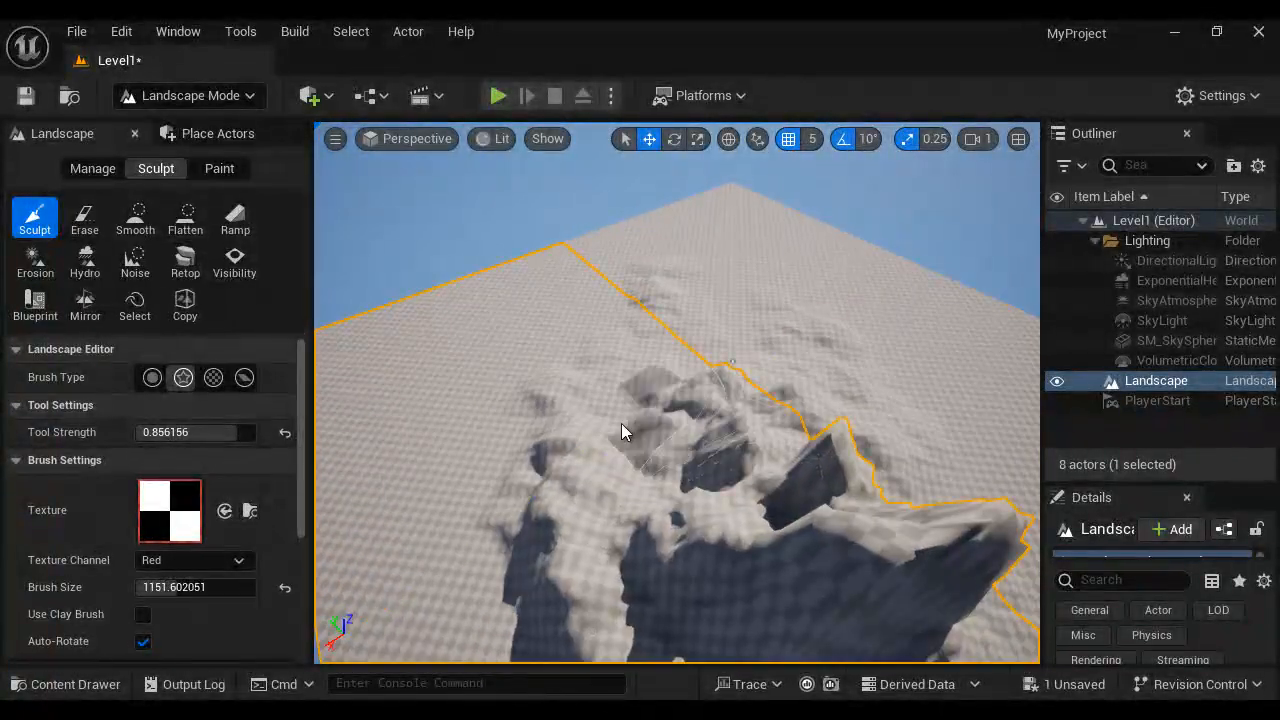
{"action": "mouse_move", "coordinate": [873, 421]}
{"action": "left_mouse_down"}
{"action": "mouse_move", "coordinate": [900, 470]}
{"action": "mouse_move", "coordinate": [910, 450]}
{"action": "left_mouse_up"}
Step: Smooth the rugged slopes and bumps around the tall ridge with the Smooth tool at strength 0.856156
{"action": "mouse_move", "coordinate": [910, 450]}
{"action": "right_mouse_down"}
{"action": "mouse_move", "coordinate": [649, 423]}
{"action": "mouse_move", "coordinate": [865, 478]}
{"action": "right_mouse_up"}
{"action": "left_click", "coordinate": [135, 215]}
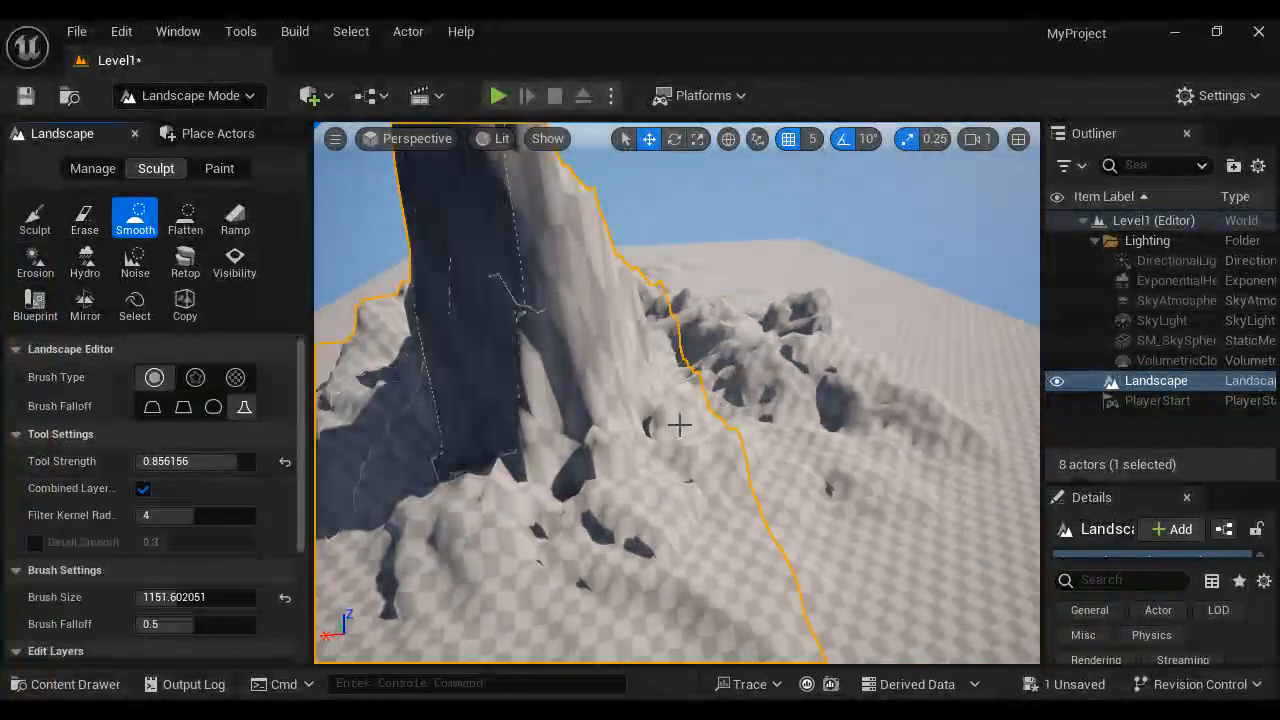
{"action": "scroll", "coordinate": [747, 498], "scroll_direction": "down", "scroll_amount": 3}
{"action": "mouse_move", "coordinate": [689, 503]}
{"action": "left_mouse_down"}
{"action": "mouse_move", "coordinate": [734, 414]}
{"action": "mouse_move", "coordinate": [774, 379]}
{"action": "left_mouse_up"}
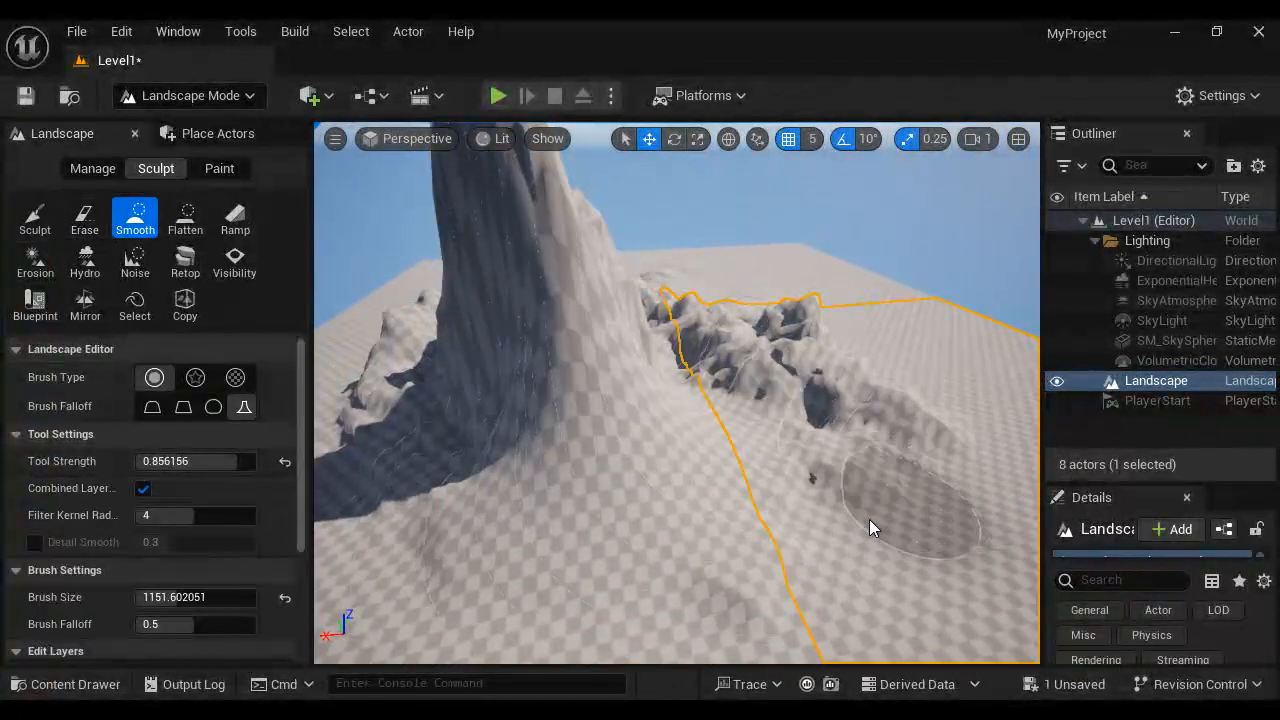
{"action": "right_click_drag", "start_coordinate": [877, 514], "coordinate": [668, 428]}
{"action": "mouse_move", "coordinate": [665, 428]}
{"action": "left_mouse_down"}
{"action": "mouse_move", "coordinate": [580, 395]}
{"action": "mouse_move", "coordinate": [565, 302]}
{"action": "mouse_move", "coordinate": [385, 338]}
{"action": "mouse_move", "coordinate": [537, 431]}
{"action": "mouse_move", "coordinate": [253, 492]}
{"action": "left_mouse_up"}
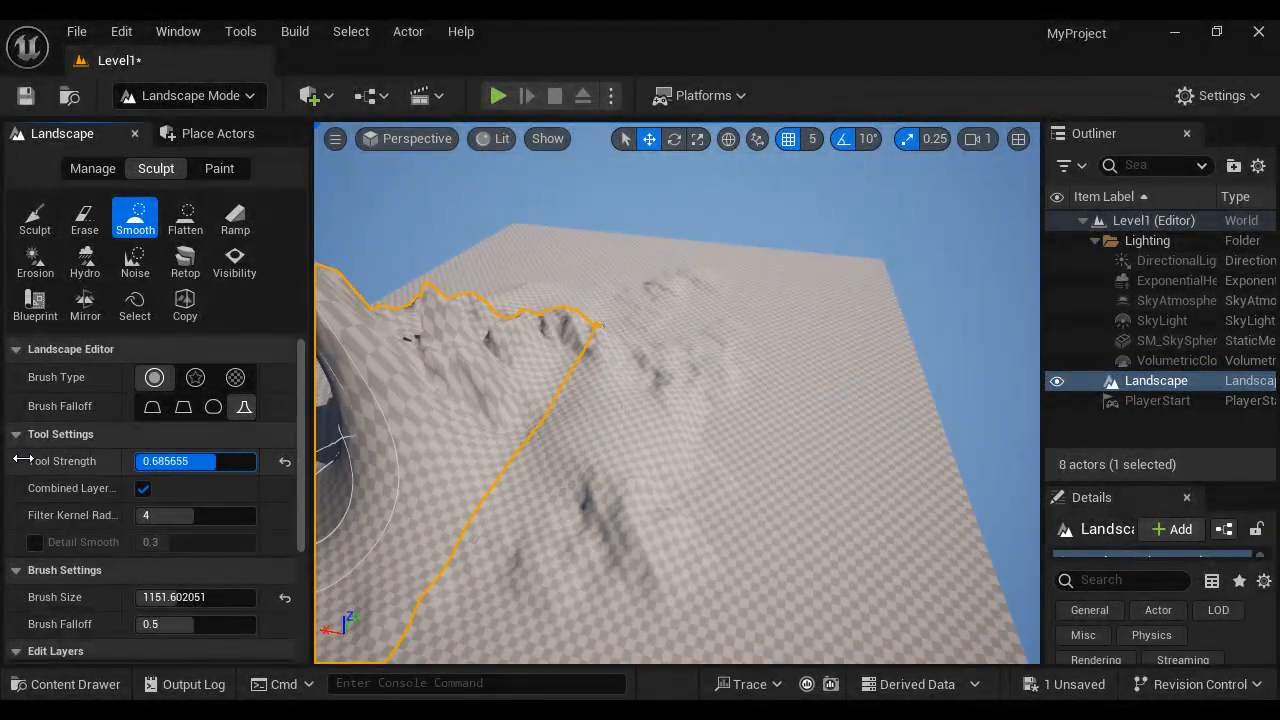
Step: Smooth the remaining ridges at a reduced tool strength of 0.322732, and once more at a higher strength
{"action": "left_click_drag", "start_coordinate": [3, 451], "coordinate": [0, 451]}
{"action": "right_click_drag", "start_coordinate": [689, 462], "coordinate": [669, 431]}
{"action": "mouse_move", "coordinate": [669, 431]}
{"action": "left_mouse_down"}
{"action": "mouse_move", "coordinate": [620, 400]}
{"action": "mouse_move", "coordinate": [600, 420]}
{"action": "left_mouse_up"}
{"action": "right_click_drag", "start_coordinate": [600, 420], "coordinate": [766, 520]}
{"action": "left_click_drag", "start_coordinate": [766, 520], "coordinate": [836, 461]}
{"action": "mouse_move", "coordinate": [836, 461]}
{"action": "right_mouse_down"}
{"action": "mouse_move", "coordinate": [811, 537]}
{"action": "mouse_move", "coordinate": [831, 523]}
{"action": "mouse_move", "coordinate": [820, 505]}
{"action": "right_mouse_up"}
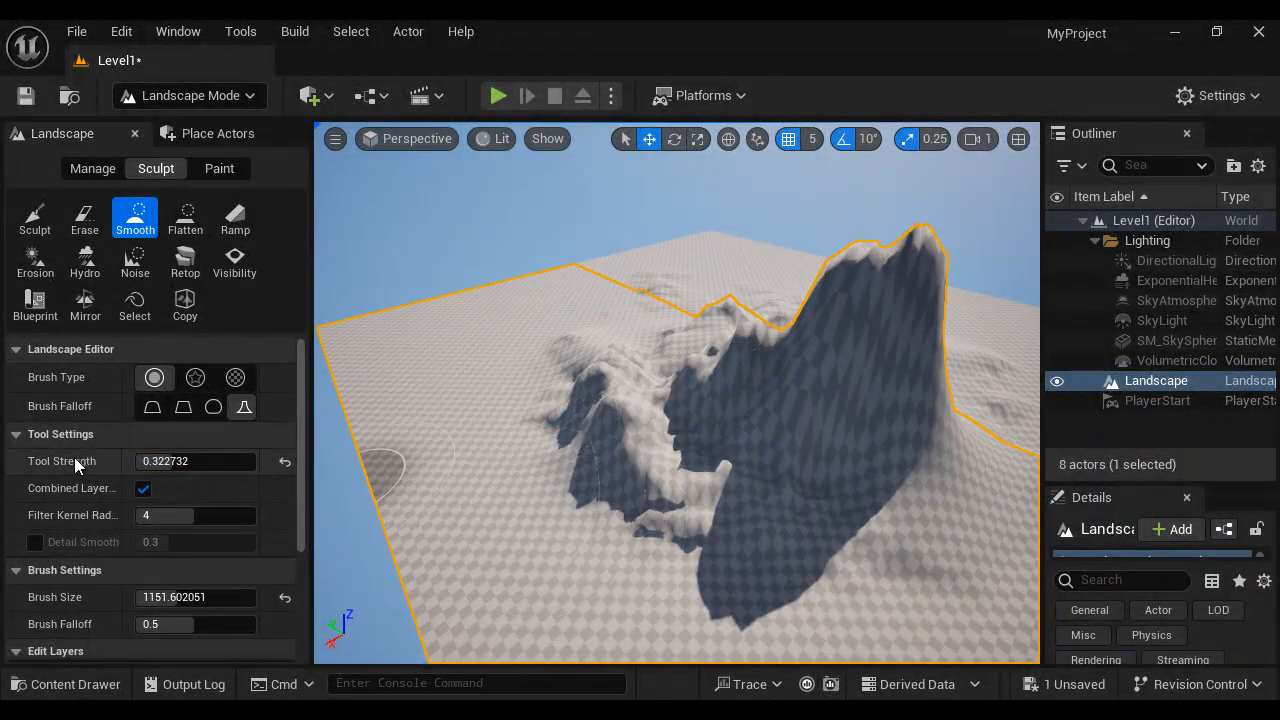
{"action": "left_click_drag", "start_coordinate": [112, 461], "coordinate": [382, 475]}
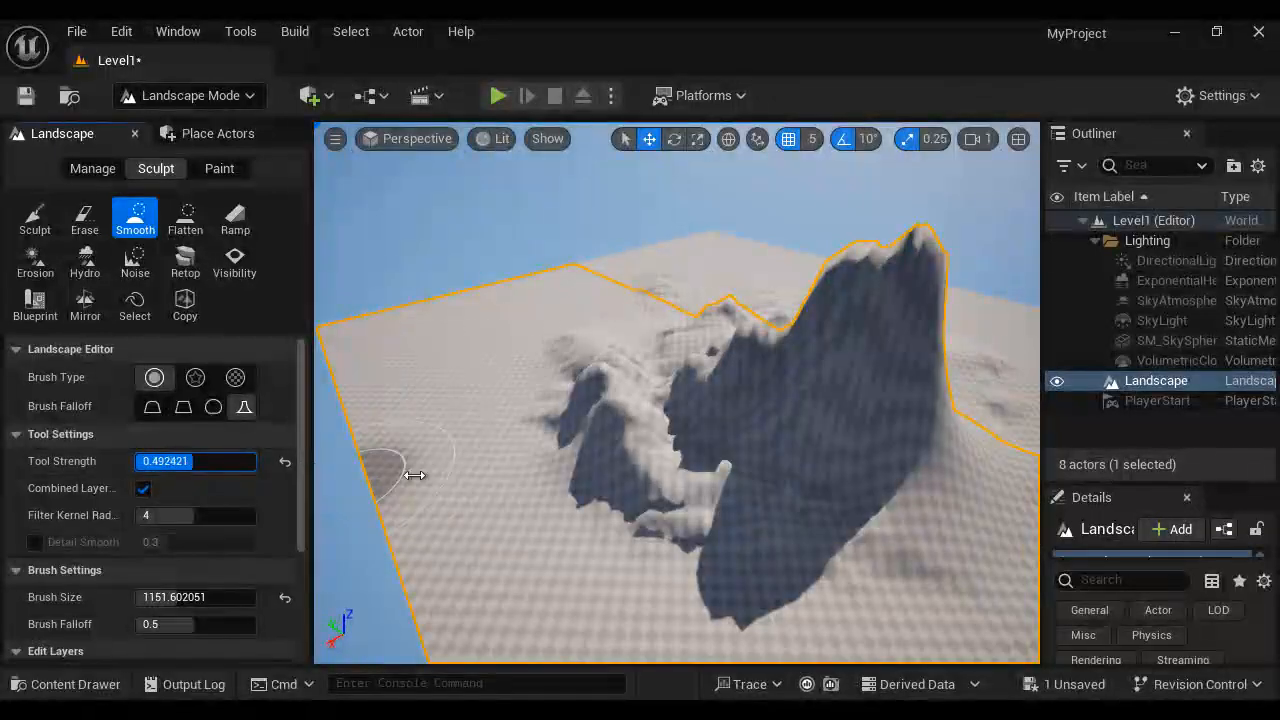
{"action": "mouse_move", "coordinate": [563, 432]}
{"action": "left_mouse_down"}
{"action": "mouse_move", "coordinate": [545, 430]}
{"action": "mouse_move", "coordinate": [697, 403]}
{"action": "mouse_move", "coordinate": [785, 345]}
{"action": "left_mouse_up"}
Step: Sculpt tall spikes in front of the ridge, and raise gentler peaks beside them at a tool strength of 0.118267
{"action": "left_click", "coordinate": [35, 218]}
{"action": "mouse_move", "coordinate": [690, 435]}
{"action": "left_mouse_down"}
{"action": "mouse_move", "coordinate": [738, 438]}
{"action": "mouse_move", "coordinate": [723, 300]}
{"action": "mouse_move", "coordinate": [768, 318]}
{"action": "mouse_move", "coordinate": [686, 297]}
{"action": "mouse_move", "coordinate": [869, 323]}
{"action": "mouse_move", "coordinate": [686, 283]}
{"action": "mouse_move", "coordinate": [650, 330]}
{"action": "left_mouse_up"}
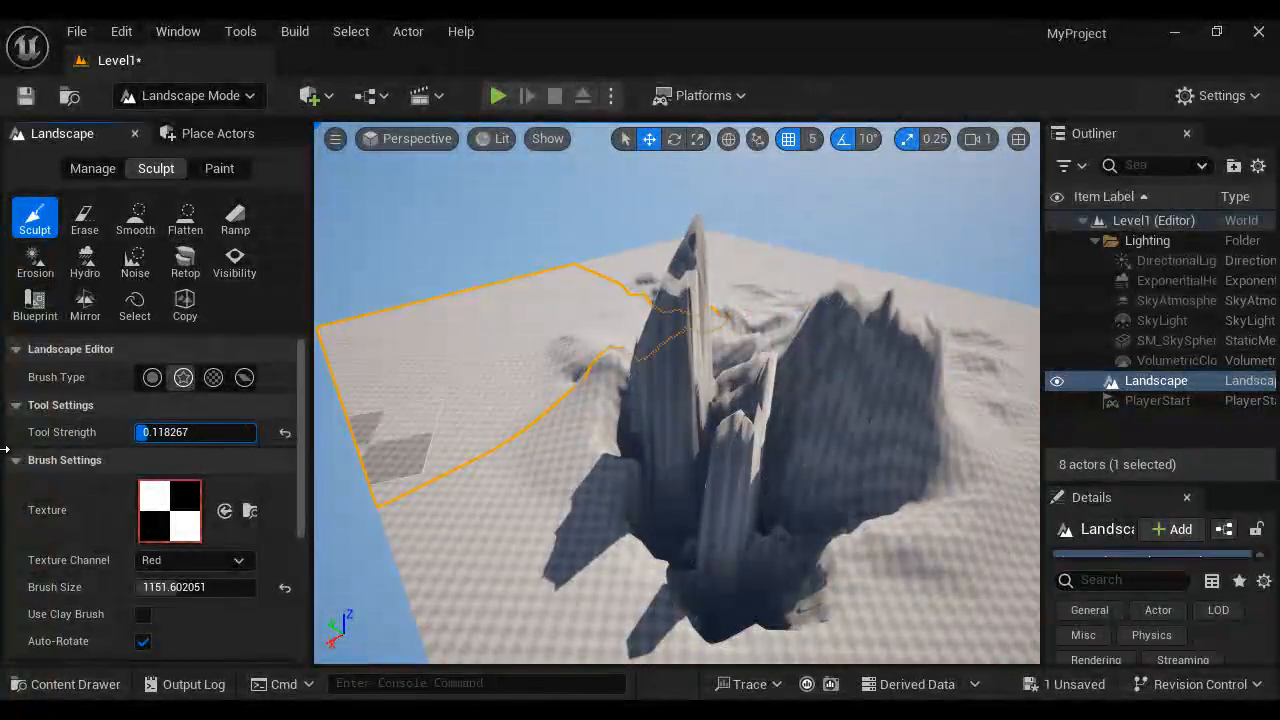
{"action": "mouse_move", "coordinate": [548, 440]}
{"action": "left_mouse_down"}
{"action": "mouse_move", "coordinate": [535, 445]}
{"action": "mouse_move", "coordinate": [590, 410]}
{"action": "mouse_move", "coordinate": [688, 388]}
{"action": "mouse_move", "coordinate": [757, 277]}
{"action": "mouse_move", "coordinate": [857, 385]}
{"action": "left_mouse_up"}
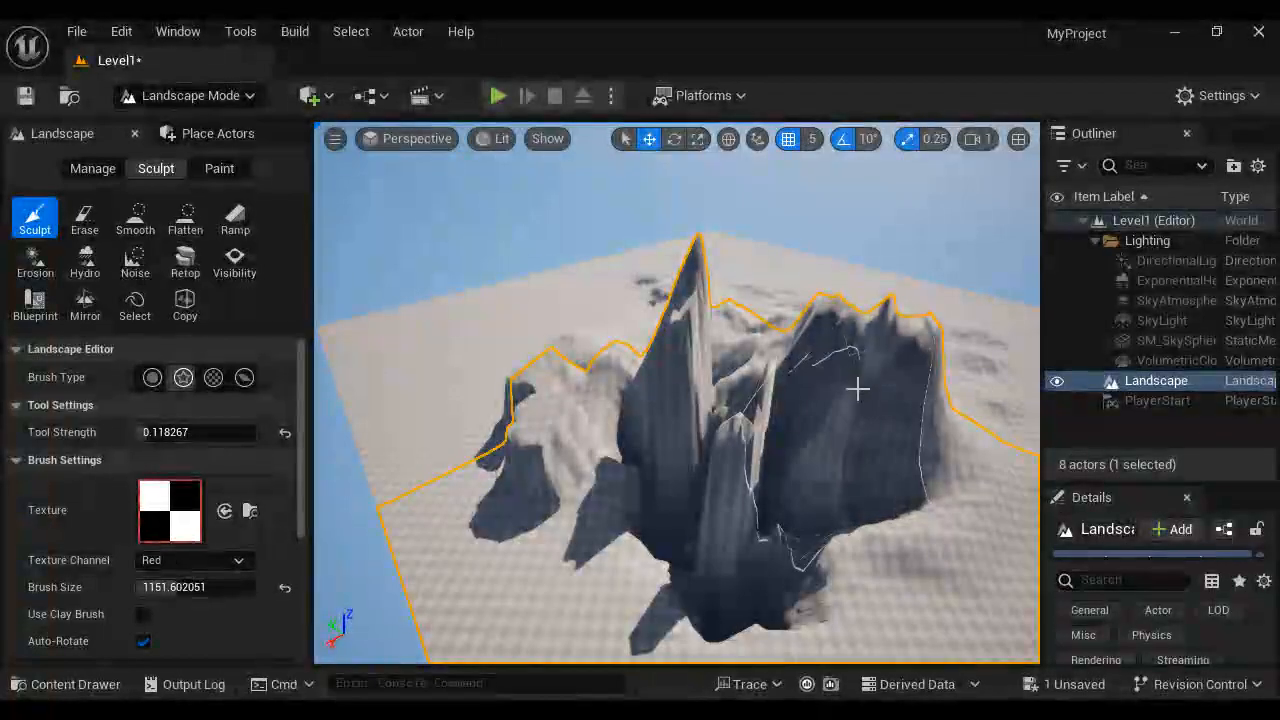
{"action": "mouse_move", "coordinate": [560, 452]}
{"action": "left_mouse_down"}
{"action": "mouse_move", "coordinate": [637, 509]}
{"action": "mouse_move", "coordinate": [757, 363]}
{"action": "mouse_move", "coordinate": [738, 372]}
{"action": "mouse_move", "coordinate": [779, 395]}
{"action": "left_mouse_up"}
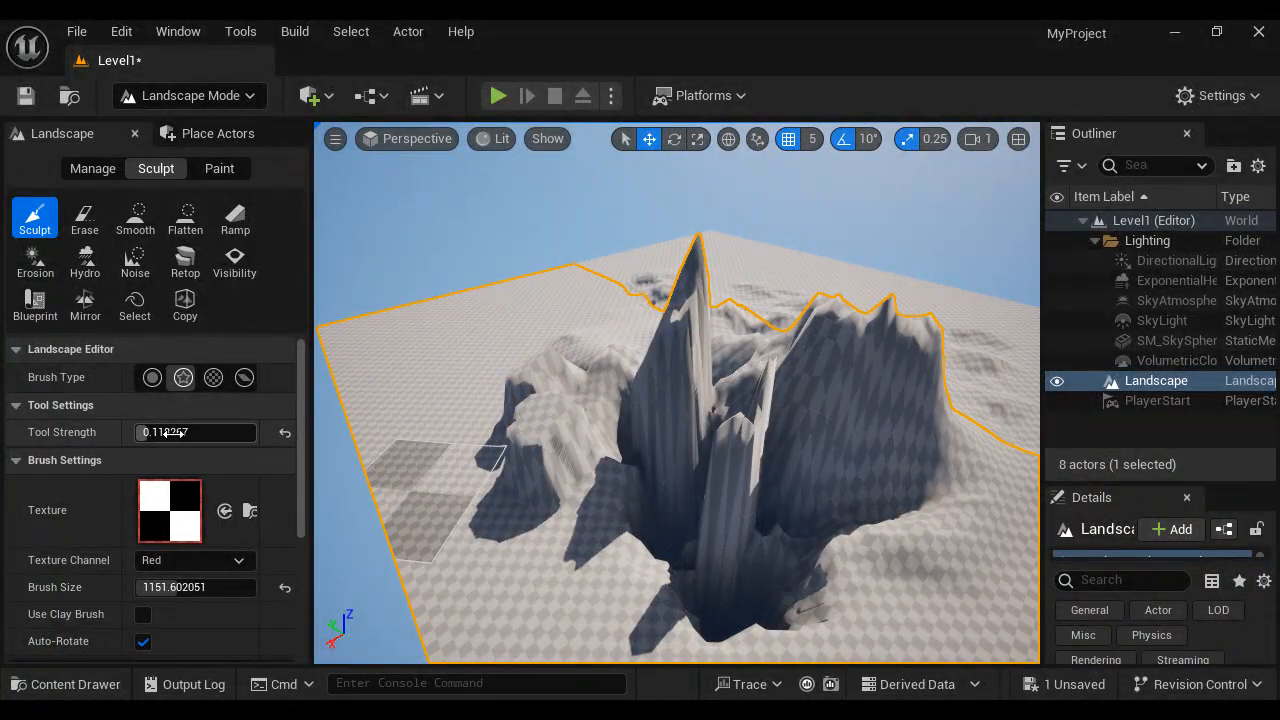
Step: Erase the ridge, spikes and peaks until the landscape is flat, enlarging the brush size to 3537.169434
{"action": "left_click", "coordinate": [85, 218]}
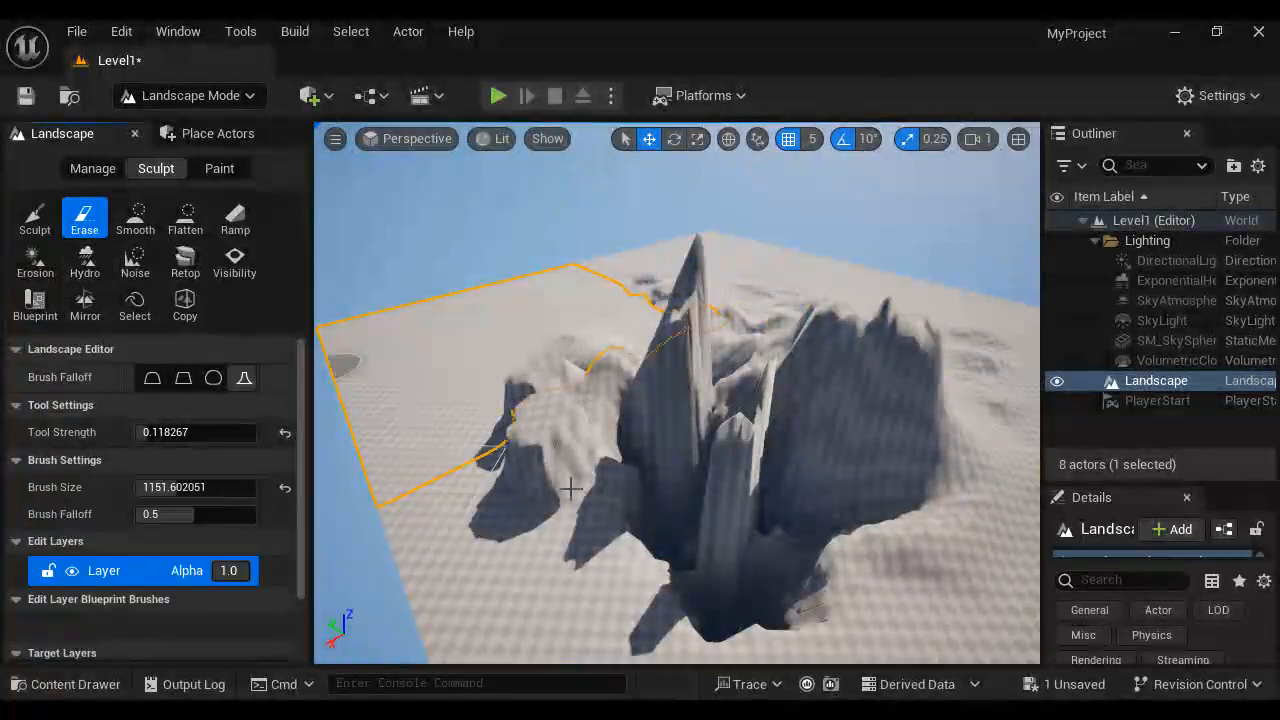
{"action": "mouse_move", "coordinate": [709, 614]}
{"action": "left_mouse_down"}
{"action": "mouse_move", "coordinate": [768, 598]}
{"action": "mouse_move", "coordinate": [700, 520]}
{"action": "mouse_move", "coordinate": [800, 460]}
{"action": "mouse_move", "coordinate": [820, 380]}
{"action": "mouse_move", "coordinate": [650, 338]}
{"action": "mouse_move", "coordinate": [543, 457]}
{"action": "mouse_move", "coordinate": [806, 380]}
{"action": "mouse_move", "coordinate": [720, 330]}
{"action": "mouse_move", "coordinate": [656, 358]}
{"action": "mouse_move", "coordinate": [728, 440]}
{"action": "mouse_move", "coordinate": [794, 300]}
{"action": "mouse_move", "coordinate": [950, 400]}
{"action": "mouse_move", "coordinate": [770, 295]}
{"action": "mouse_move", "coordinate": [668, 357]}
{"action": "mouse_move", "coordinate": [766, 403]}
{"action": "left_mouse_up"}
{"action": "key", "text": "bracketright"}
{"action": "key", "text": "bracketright"}
{"action": "key", "text": "bracketright"}
{"action": "key", "text": "bracketright"}
{"action": "key", "text": "bracketright"}
{"action": "key", "text": "bracketright"}
{"action": "key", "text": "bracketright"}
{"action": "key", "text": "bracketright"}
{"action": "key", "text": "bracketright"}
{"action": "key", "text": "bracketright"}
{"action": "key", "text": "bracketright"}
{"action": "key", "text": "bracketright"}
{"action": "key", "text": "bracketright"}
{"action": "key", "text": "bracketright"}
{"action": "key", "text": "bracketright"}
{"action": "key", "text": "bracketright"}
{"action": "key", "text": "bracketright"}
{"action": "key", "text": "bracketright"}
{"action": "key", "text": "bracketright"}
{"action": "key", "text": "bracketright"}
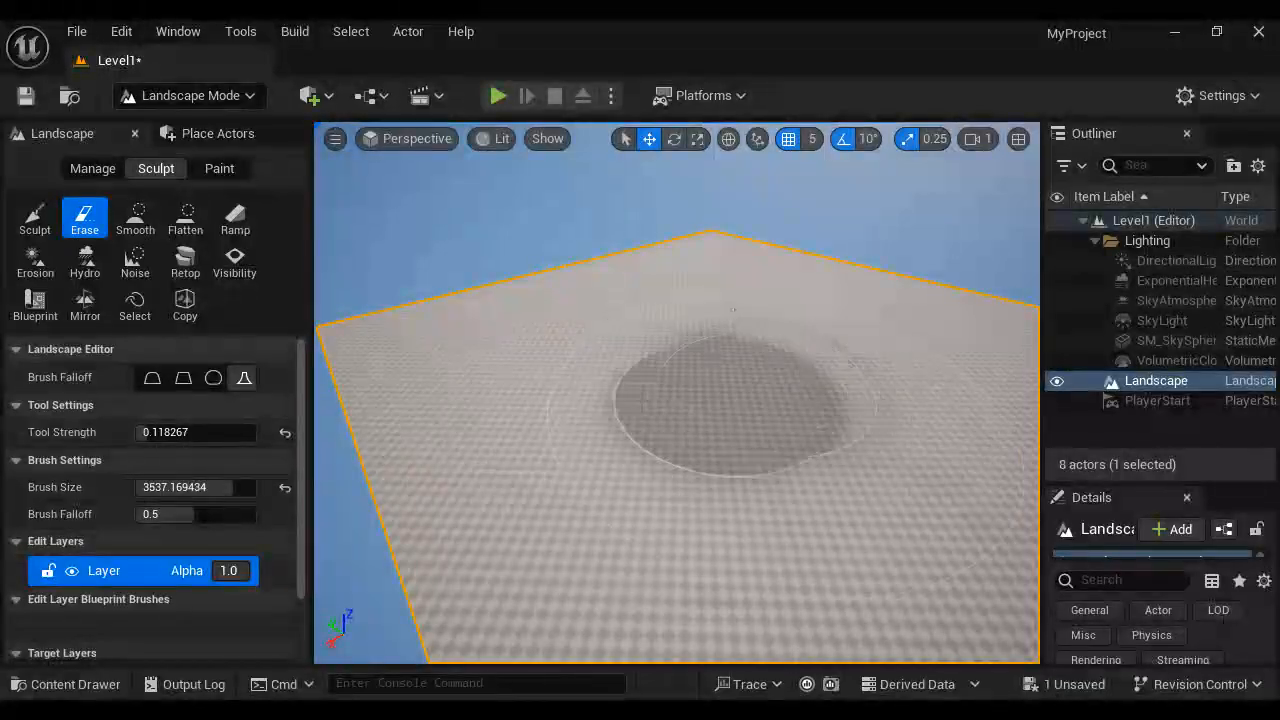
Step: Raise a repeating checker relief across the landscape with the pattern brush at texture scale 0.5, and erase it back to flat
{"action": "left_click", "coordinate": [36, 222]}
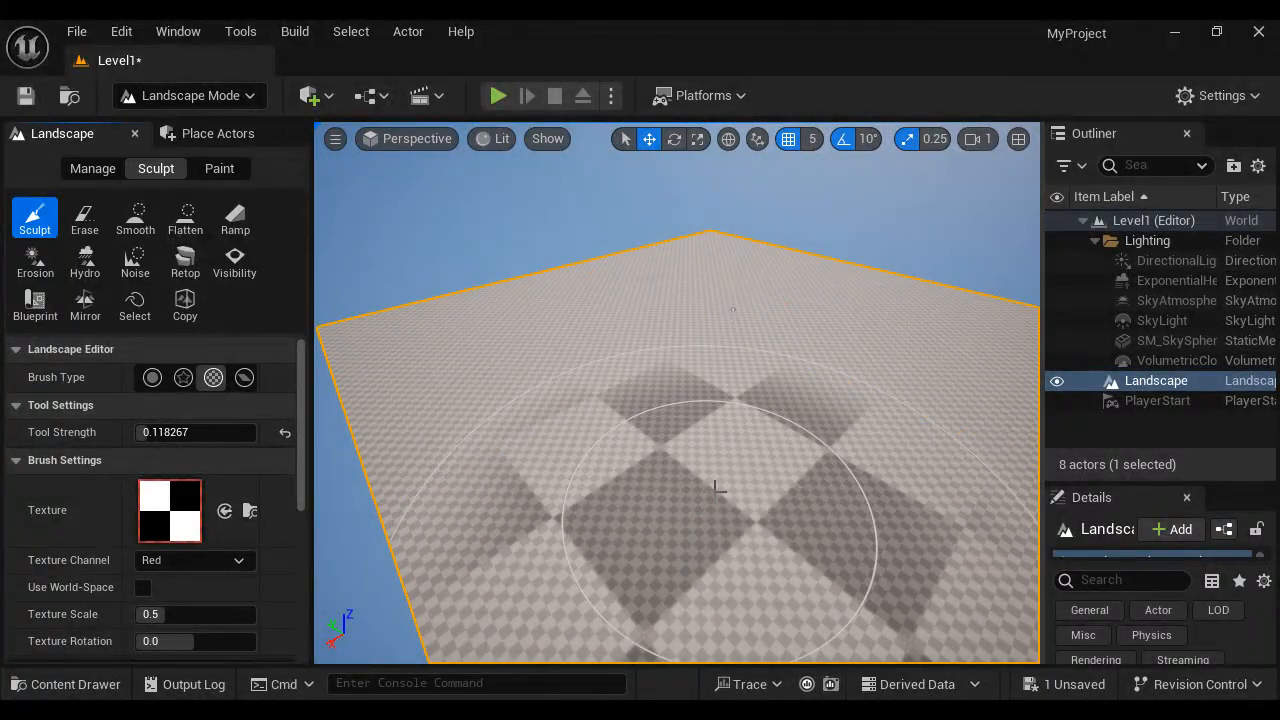
{"action": "left_click_drag", "start_coordinate": [714, 480], "coordinate": [714, 480]}
{"action": "left_click_drag", "start_coordinate": [565, 337], "coordinate": [567, 337]}
{"action": "left_click_drag", "start_coordinate": [858, 328], "coordinate": [887, 431]}
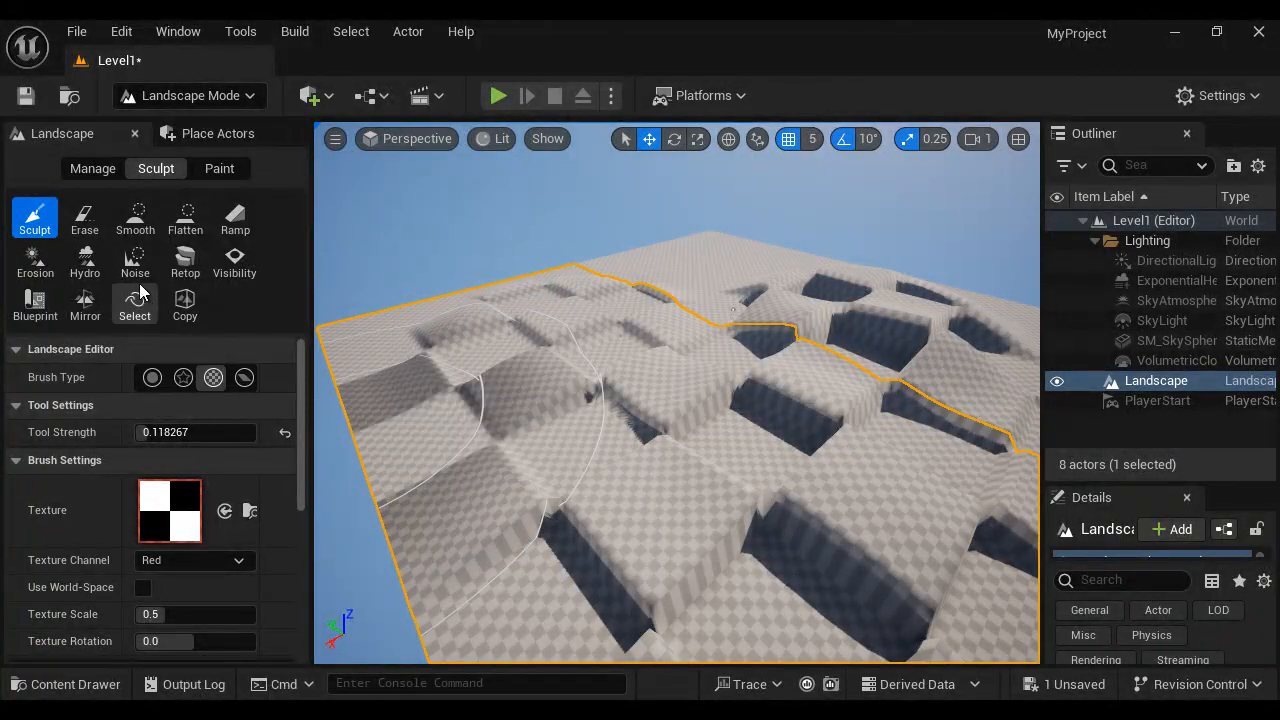
{"action": "left_click", "coordinate": [86, 230]}
{"action": "mouse_move", "coordinate": [540, 429]}
{"action": "left_mouse_down"}
{"action": "mouse_move", "coordinate": [620, 400]}
{"action": "mouse_move", "coordinate": [640, 486]}
{"action": "mouse_move", "coordinate": [458, 352]}
{"action": "mouse_move", "coordinate": [920, 271]}
{"action": "mouse_move", "coordinate": [1054, 391]}
{"action": "mouse_move", "coordinate": [674, 600]}
{"action": "mouse_move", "coordinate": [955, 335]}
{"action": "mouse_move", "coordinate": [690, 245]}
{"action": "mouse_move", "coordinate": [560, 300]}
{"action": "mouse_move", "coordinate": [765, 277]}
{"action": "mouse_move", "coordinate": [683, 331]}
{"action": "mouse_move", "coordinate": [614, 585]}
{"action": "mouse_move", "coordinate": [819, 378]}
{"action": "left_mouse_up"}
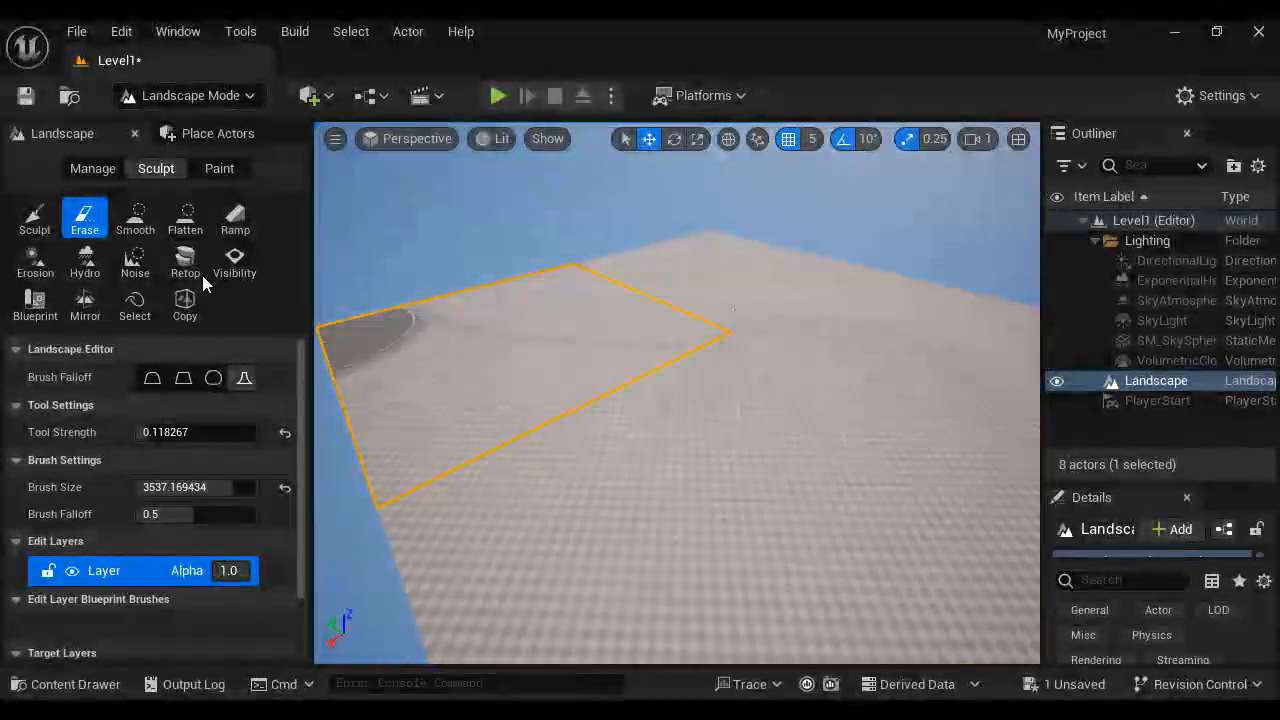
Step: Raise individual landscape components with the component brush at brush size 1, and undo those edits
{"action": "left_click", "coordinate": [33, 225]}
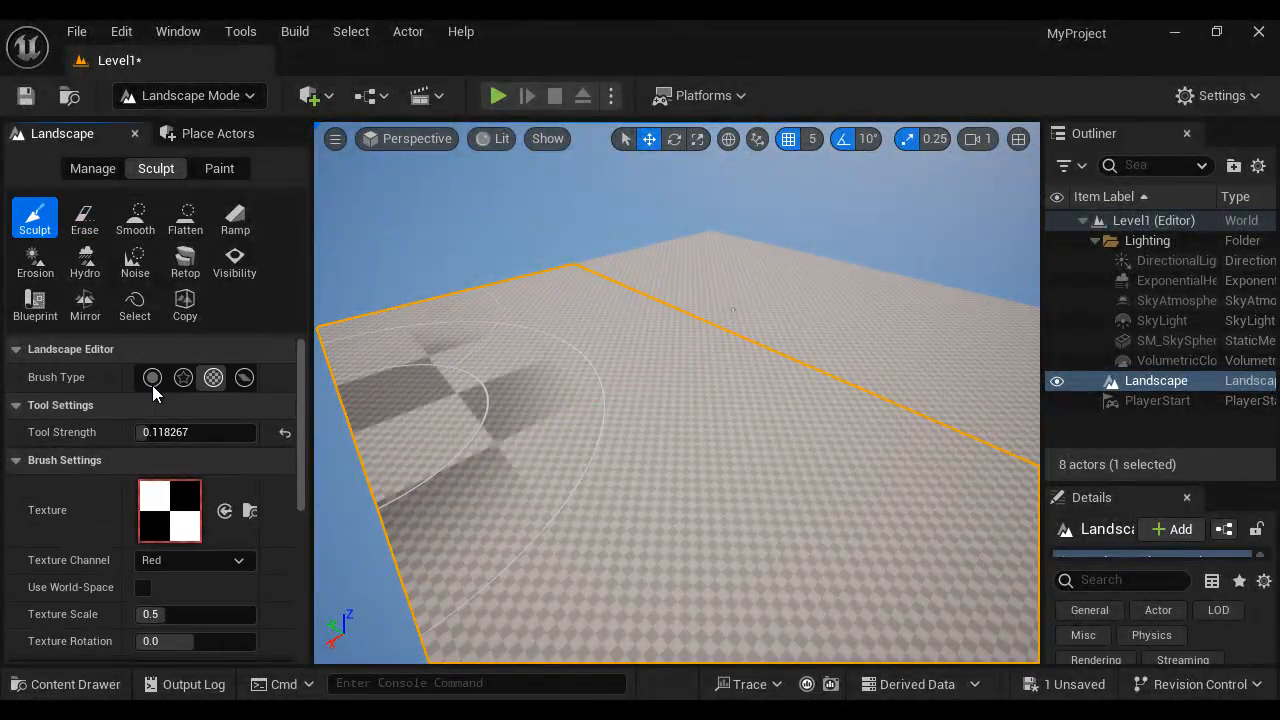
{"action": "left_click", "coordinate": [248, 381]}
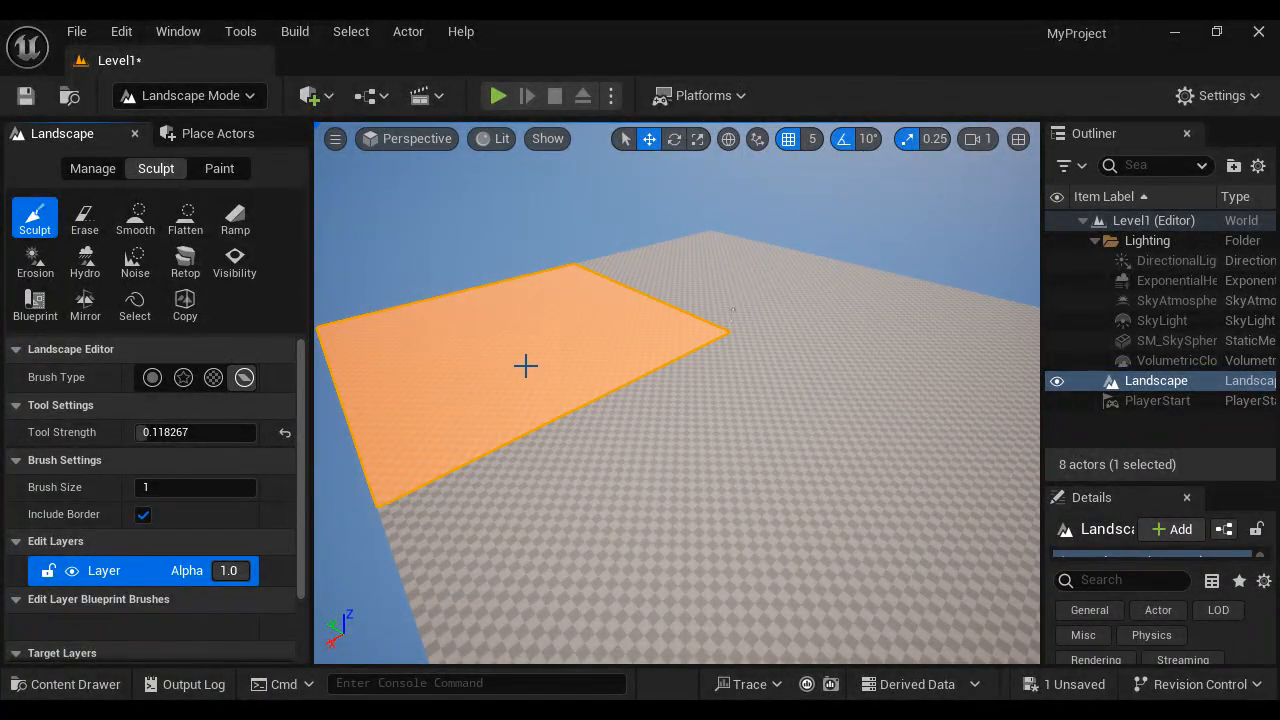
{"action": "left_click_drag", "start_coordinate": [510, 361], "coordinate": [510, 360]}
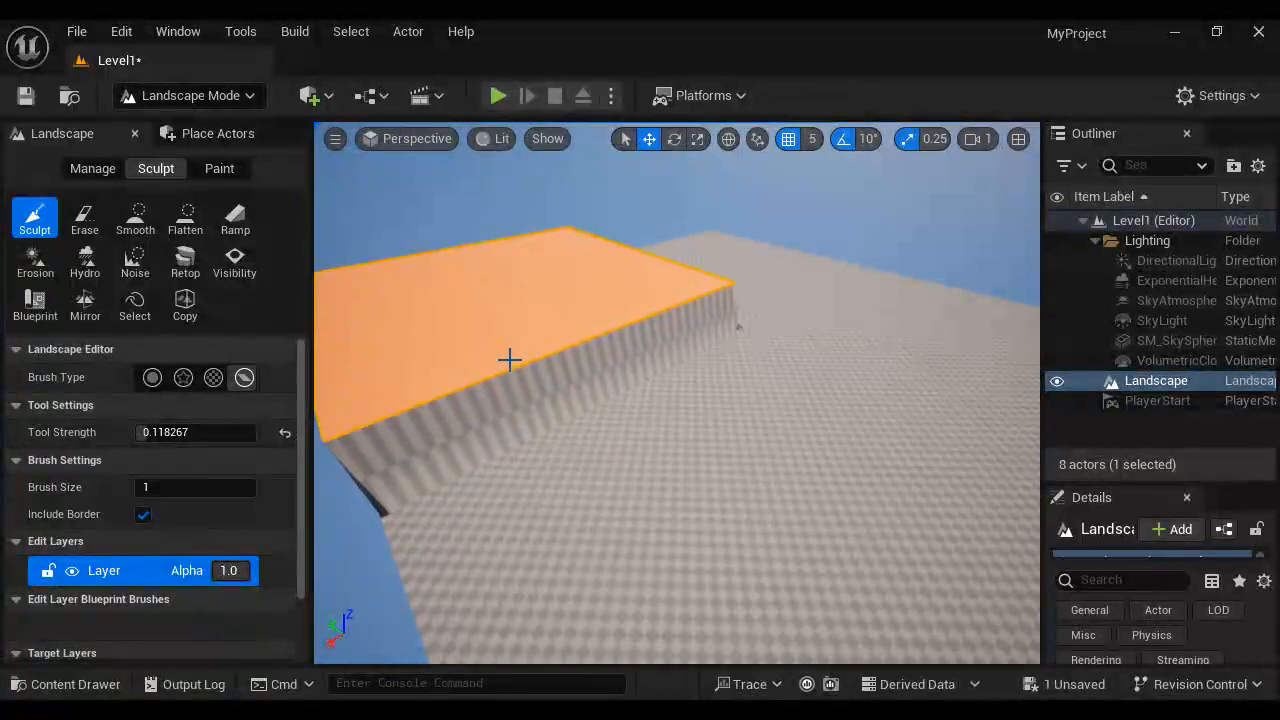
{"action": "left_click_drag", "start_coordinate": [978, 377], "coordinate": [980, 375]}
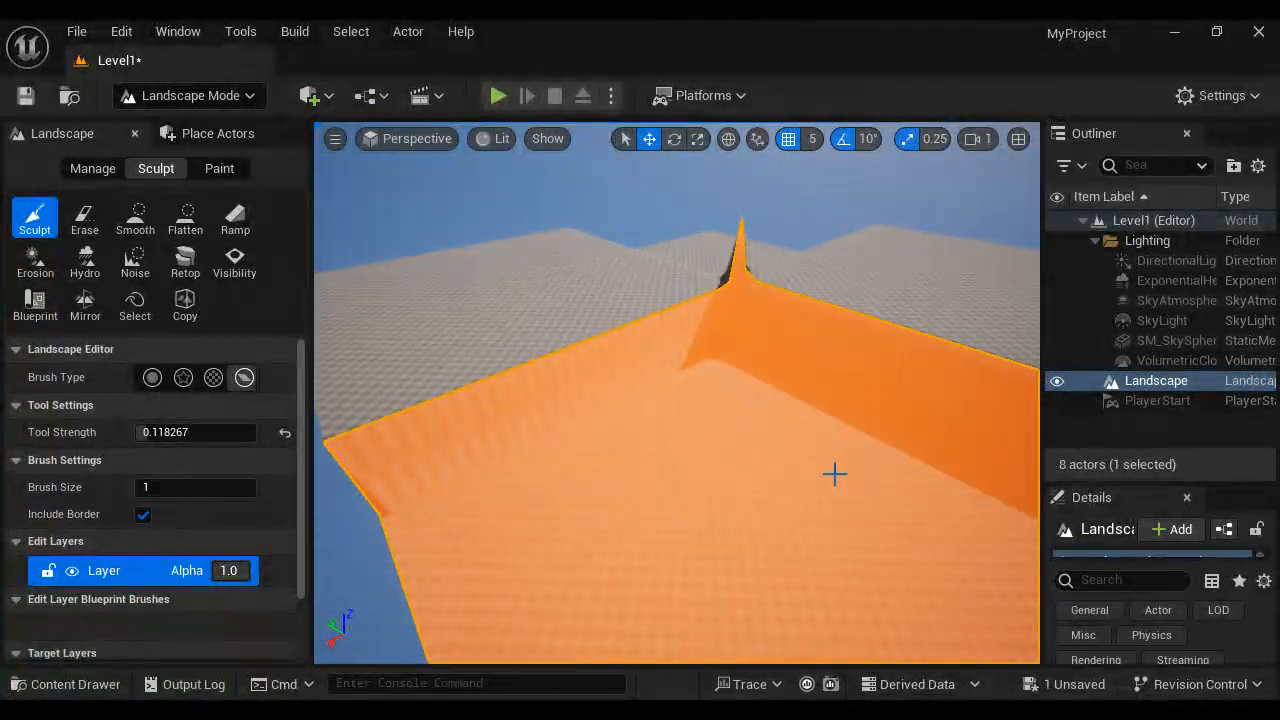
{"action": "key", "text": "ctrl+z"}
{"action": "key", "text": "ctrl+z"}
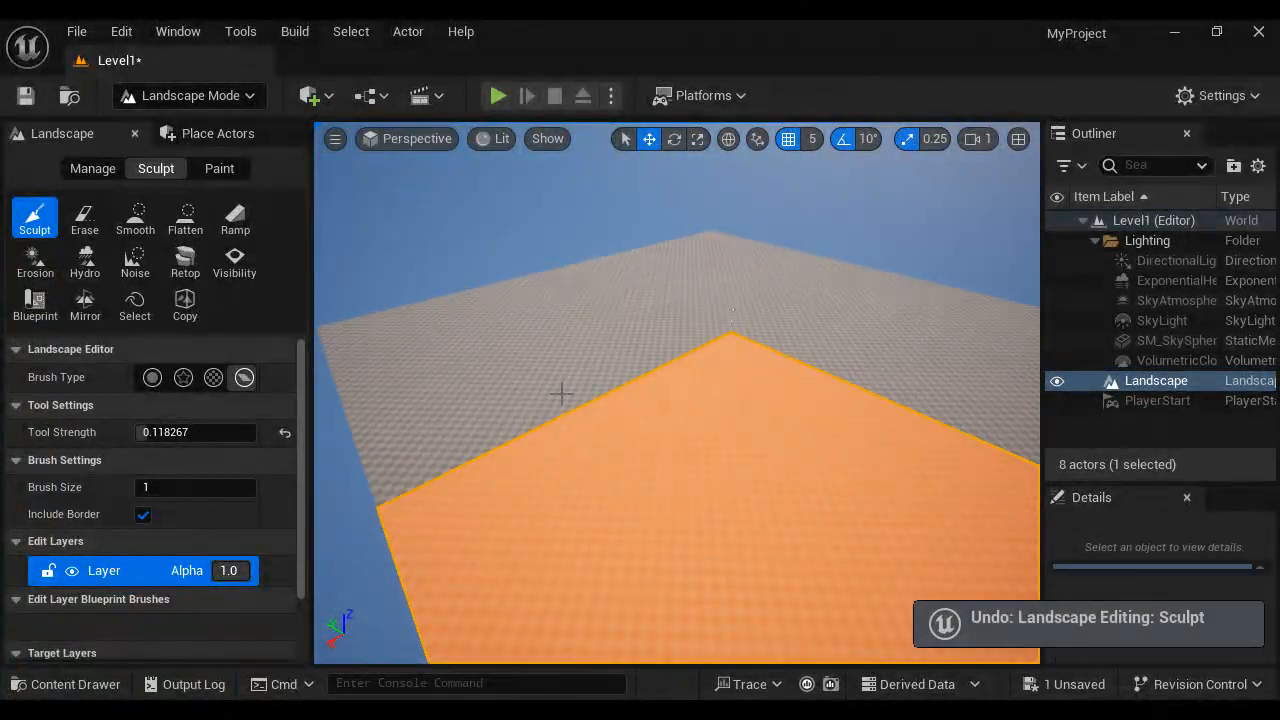
Step: Switch to the circle brush and set its brush size to 982.048706 and brush falloff to 0.0
{"action": "left_click", "coordinate": [152, 381]}
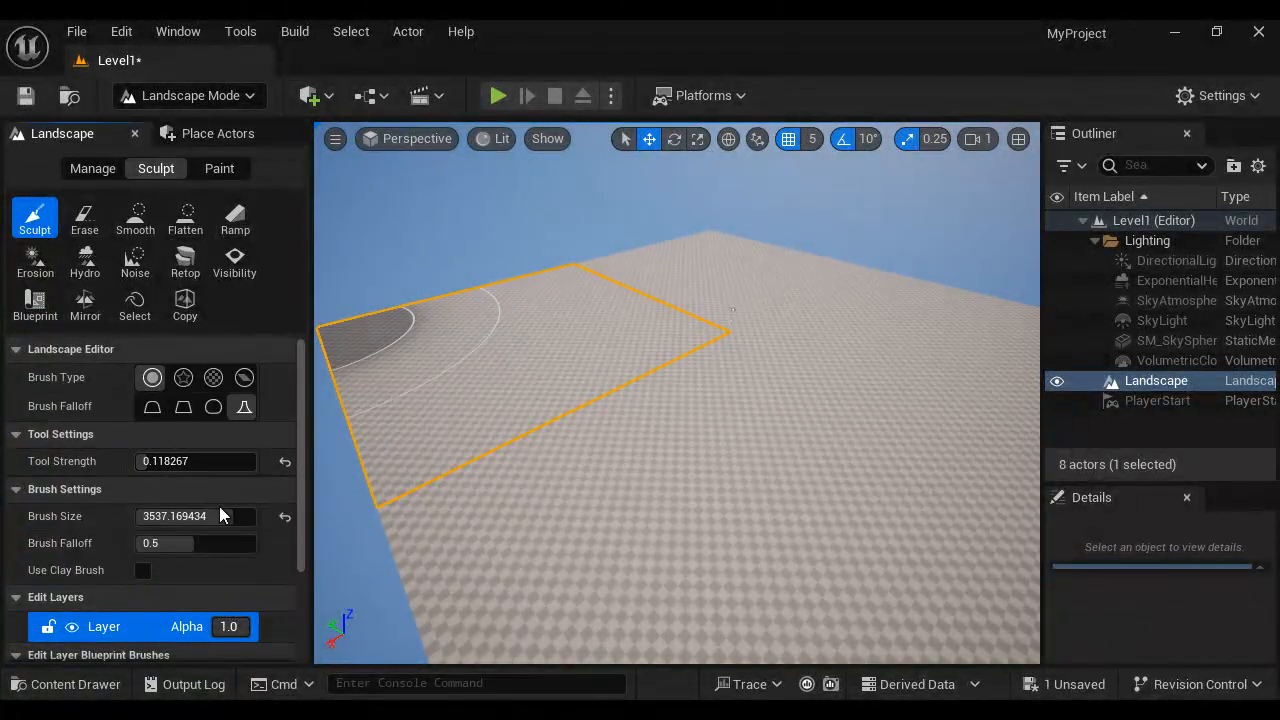
{"action": "mouse_move", "coordinate": [240, 515]}
{"action": "left_mouse_down"}
{"action": "mouse_move", "coordinate": [280, 518]}
{"action": "mouse_move", "coordinate": [230, 518]}
{"action": "left_mouse_up"}
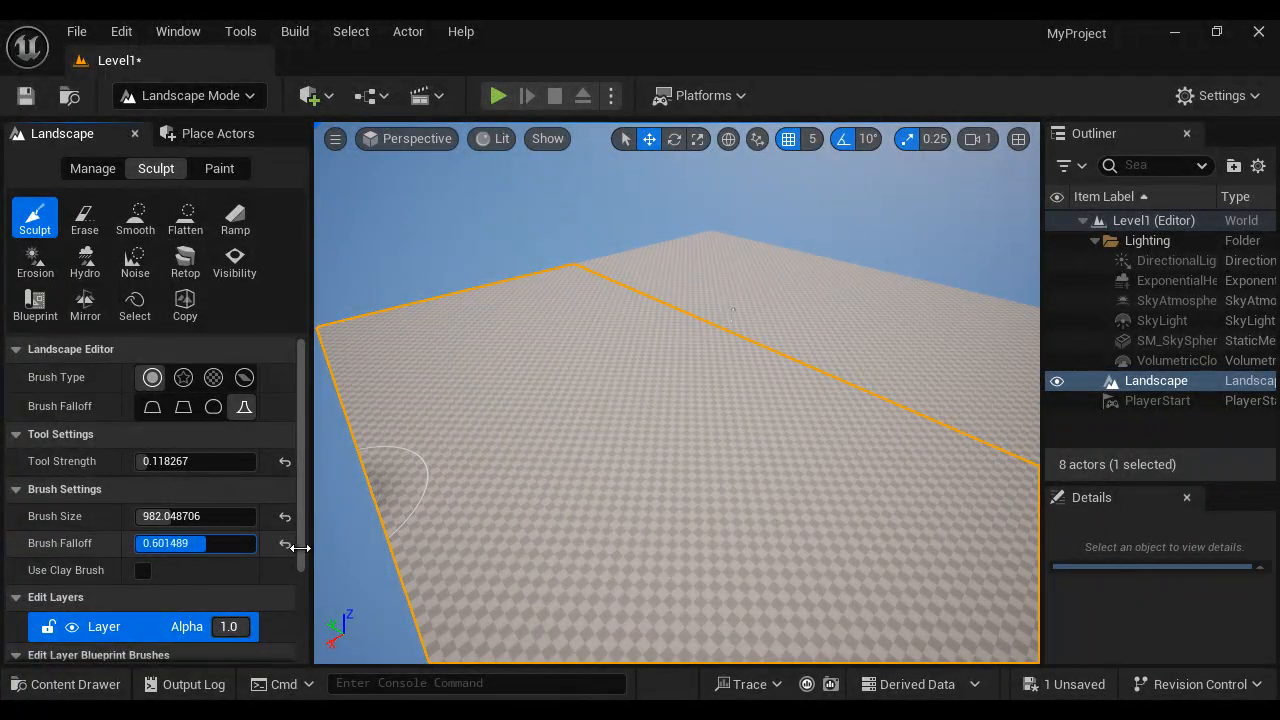
{"action": "left_click_drag", "start_coordinate": [133, 551], "coordinate": [3, 554]}
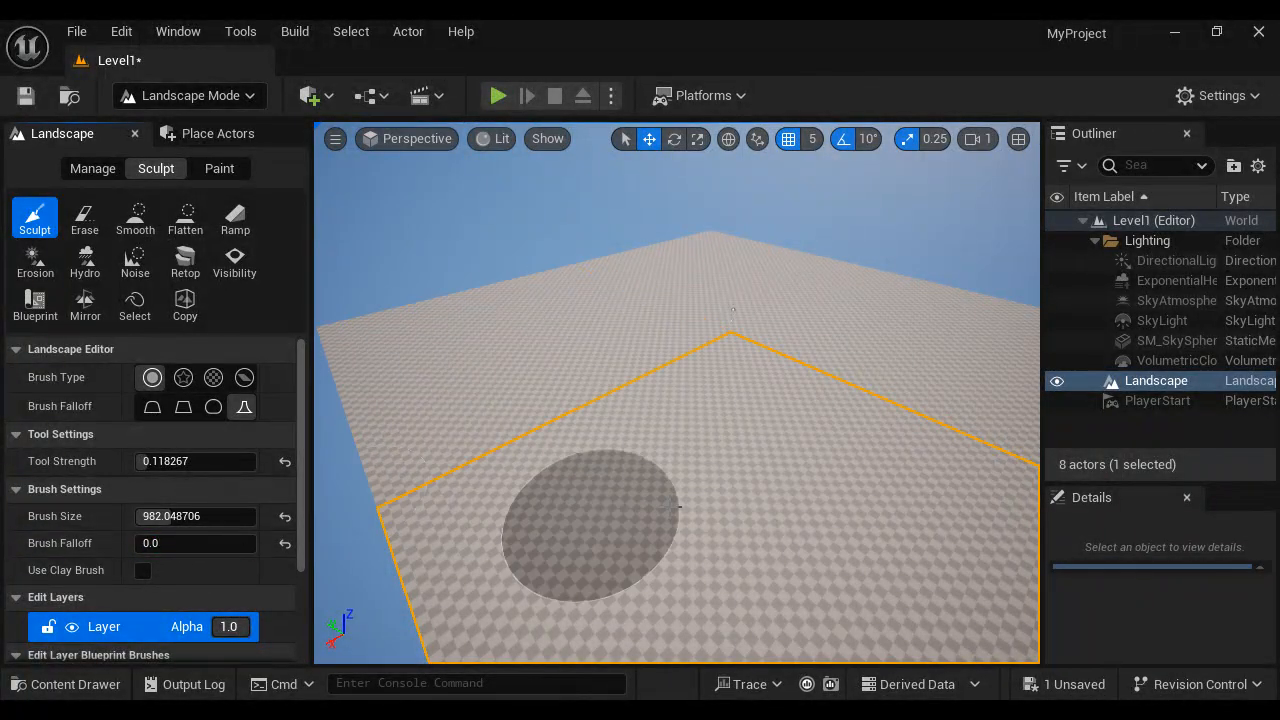
Step: Sculpt a steep-sided plateau with the zero-falloff brush, inspect its edges, and undo it
{"action": "left_click_drag", "start_coordinate": [690, 465], "coordinate": [698, 470]}
{"action": "left_click_drag", "start_coordinate": [883, 463], "coordinate": [834, 443], "text": "alt"}
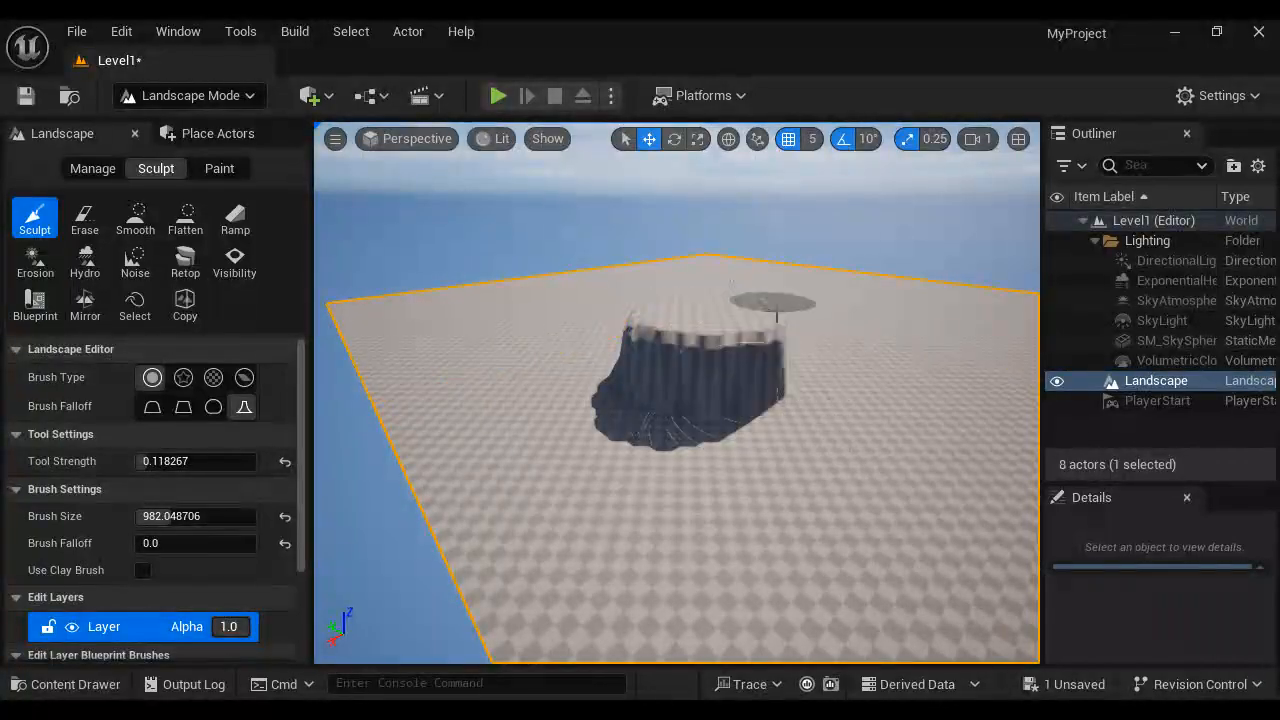
{"action": "key", "text": "ctrl+z"}
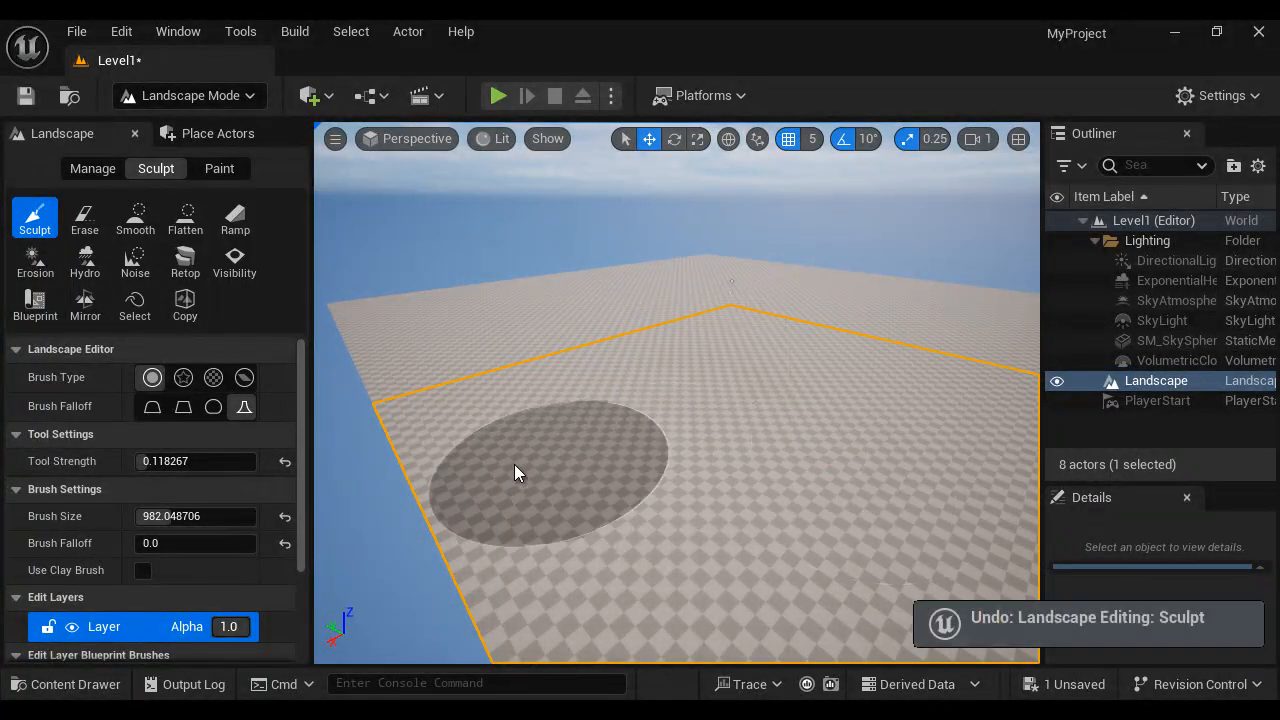
Step: Sculpt a pointed peak with the brush falloff set to 1.0, and erase it to flatten the landscape
{"action": "left_click_drag", "start_coordinate": [165, 543], "coordinate": [648, 560]}
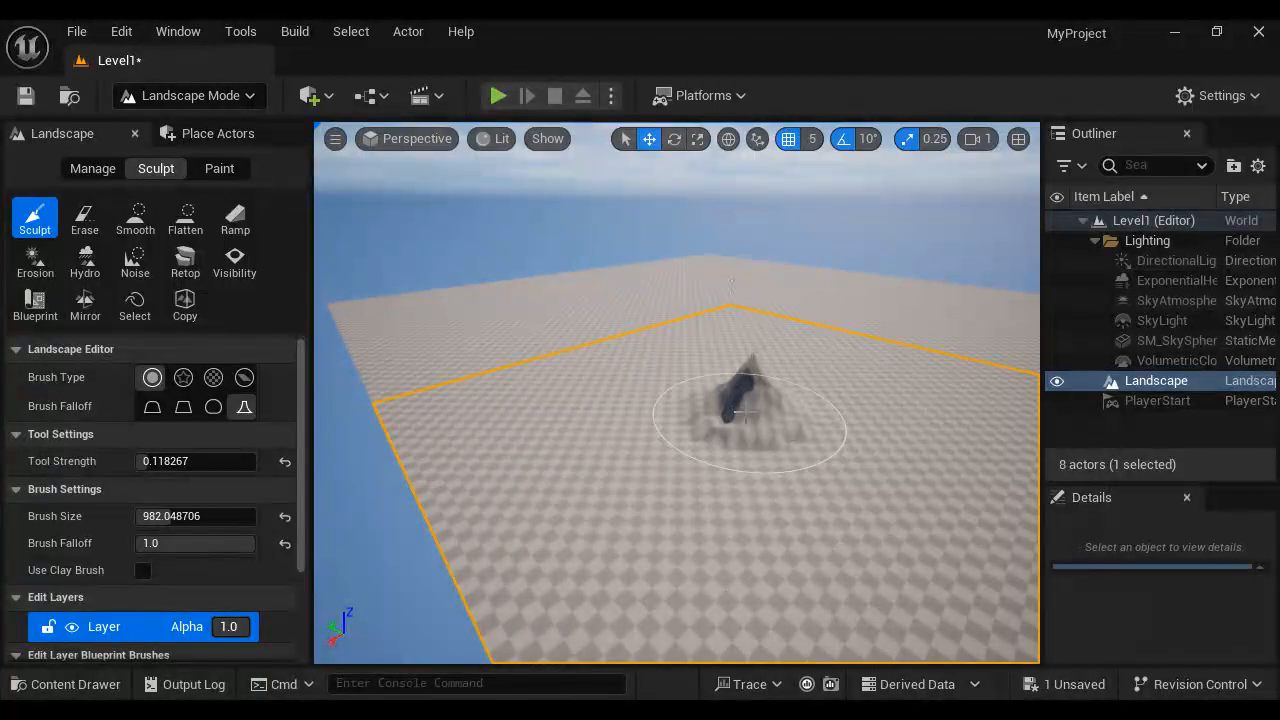
{"action": "mouse_move", "coordinate": [884, 462]}
{"action": "left_mouse_down", "text": "alt"}
{"action": "mouse_move", "coordinate": [817, 451]}
{"action": "mouse_move", "coordinate": [885, 462]}
{"action": "left_mouse_up", "text": "alt"}
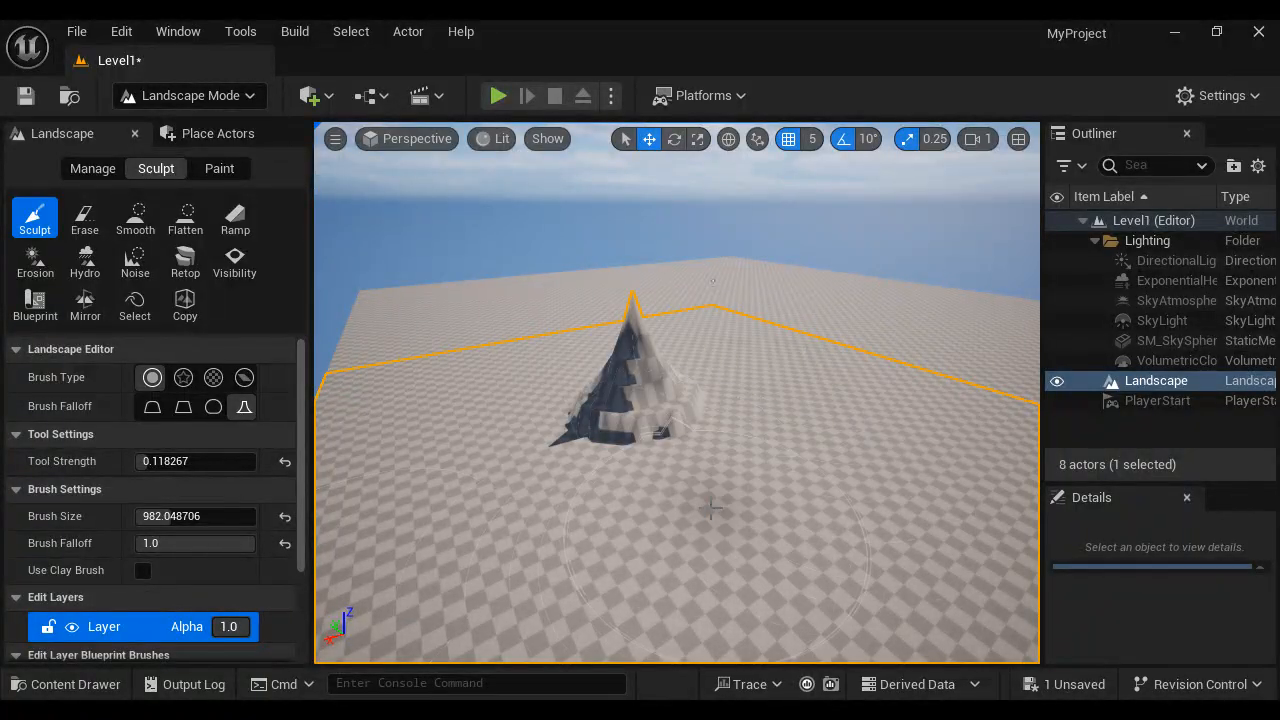
{"action": "left_click", "coordinate": [85, 218]}
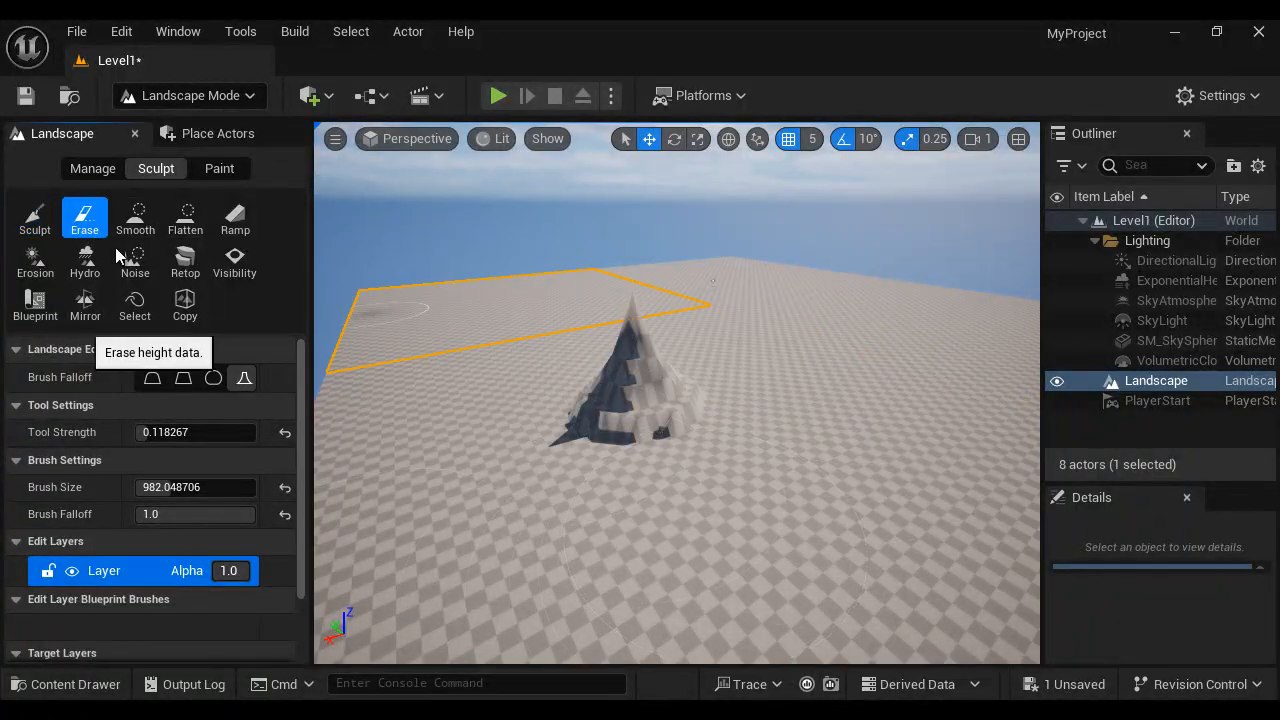
{"action": "left_click_drag", "start_coordinate": [723, 400], "coordinate": [573, 401]}
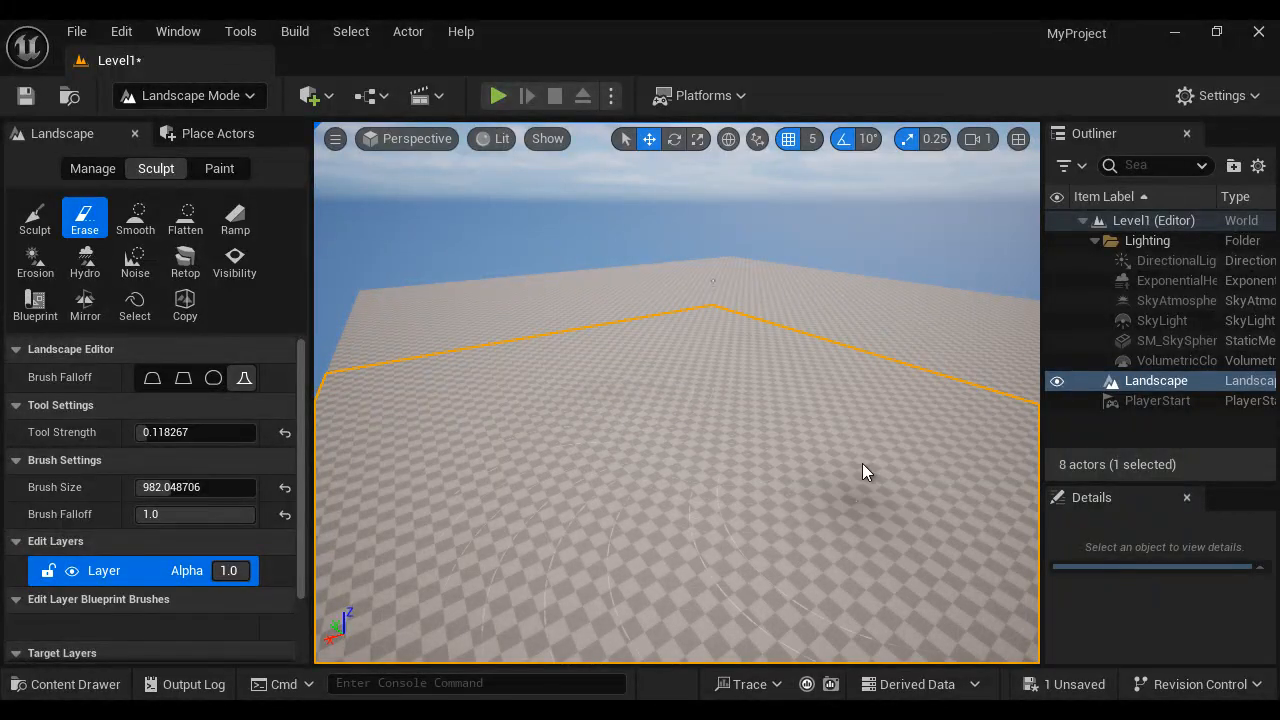
{"action": "left_click", "coordinate": [35, 218]}
{"action": "left_click", "coordinate": [135, 218]}
{"action": "left_click", "coordinate": [185, 218]}
{"action": "left_click", "coordinate": [235, 218]}
Step: Return to the Sculpt tool and set the tool strength to 0.470635 and the brush falloff to 0.266034
{"action": "left_click", "coordinate": [35, 218]}
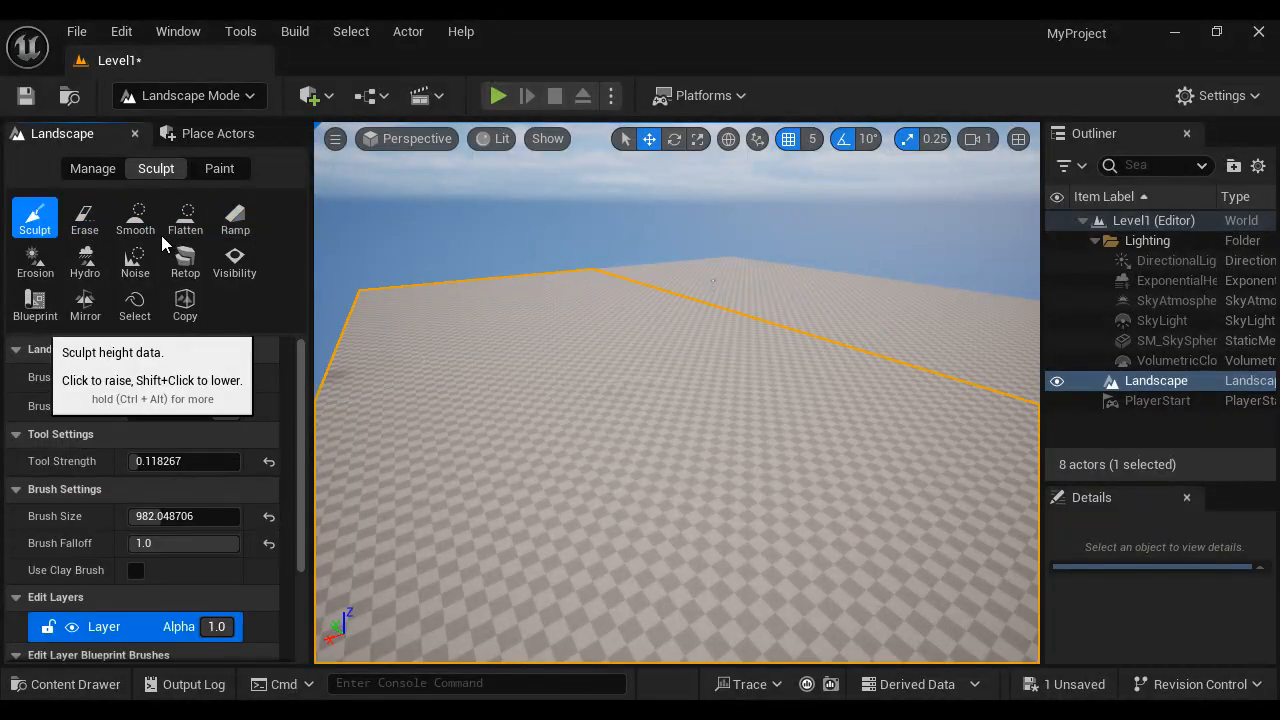
{"action": "mouse_move", "coordinate": [735, 441]}
{"action": "right_mouse_down"}
{"action": "mouse_move", "coordinate": [771, 503]}
{"action": "mouse_move", "coordinate": [663, 531]}
{"action": "mouse_move", "coordinate": [707, 511]}
{"action": "right_mouse_up"}
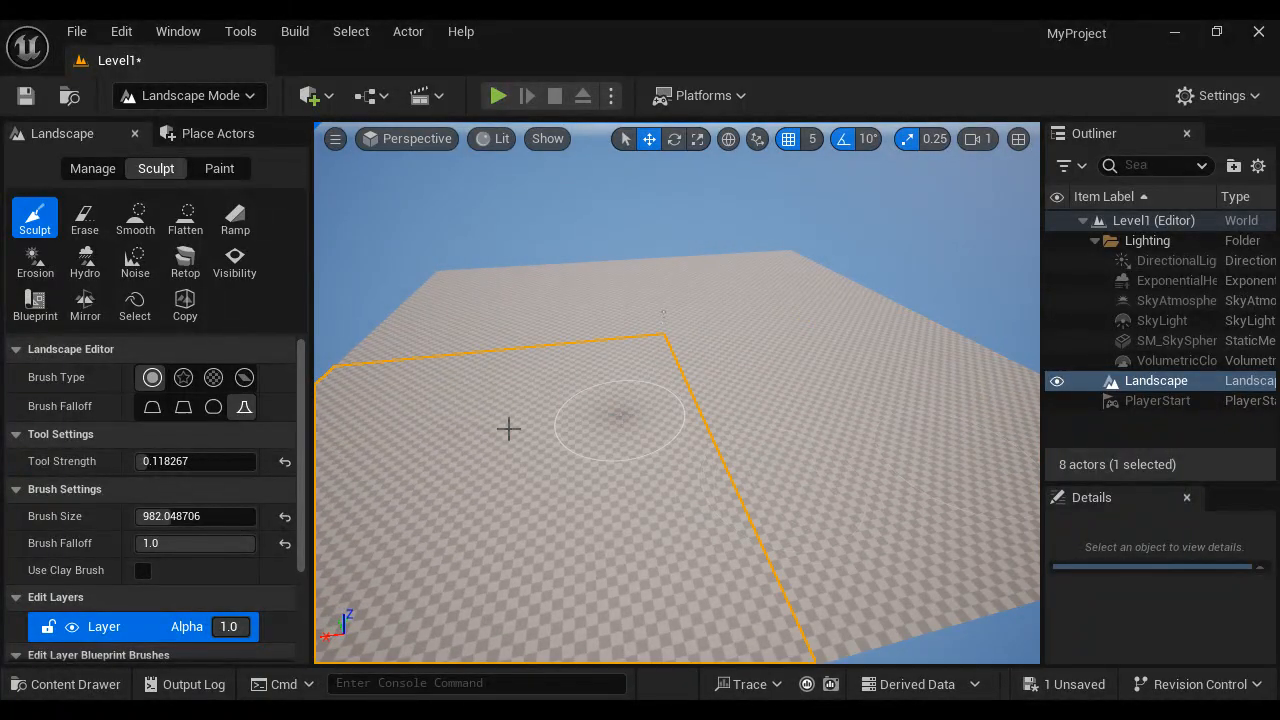
{"action": "left_click_drag", "start_coordinate": [172, 461], "coordinate": [190, 461]}
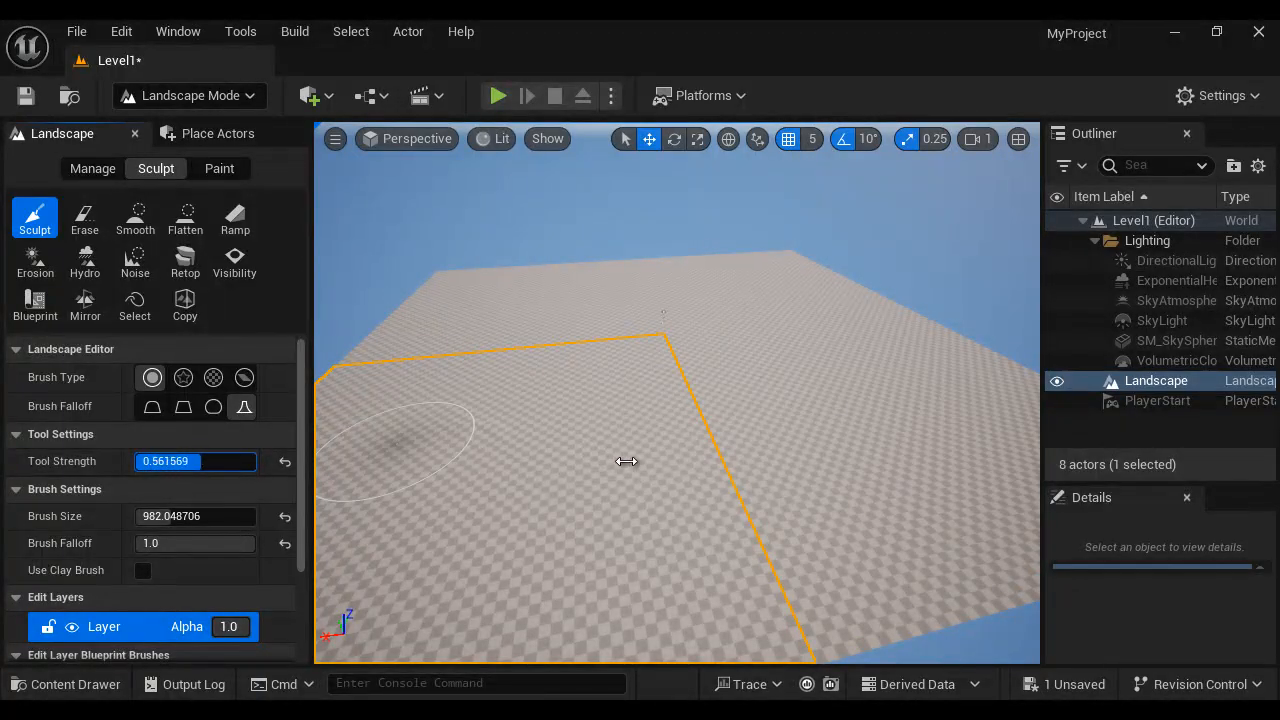
{"action": "left_click_drag", "start_coordinate": [160, 461], "coordinate": [162, 461]}
{"action": "left_click_drag", "start_coordinate": [165, 543], "coordinate": [0, 553]}
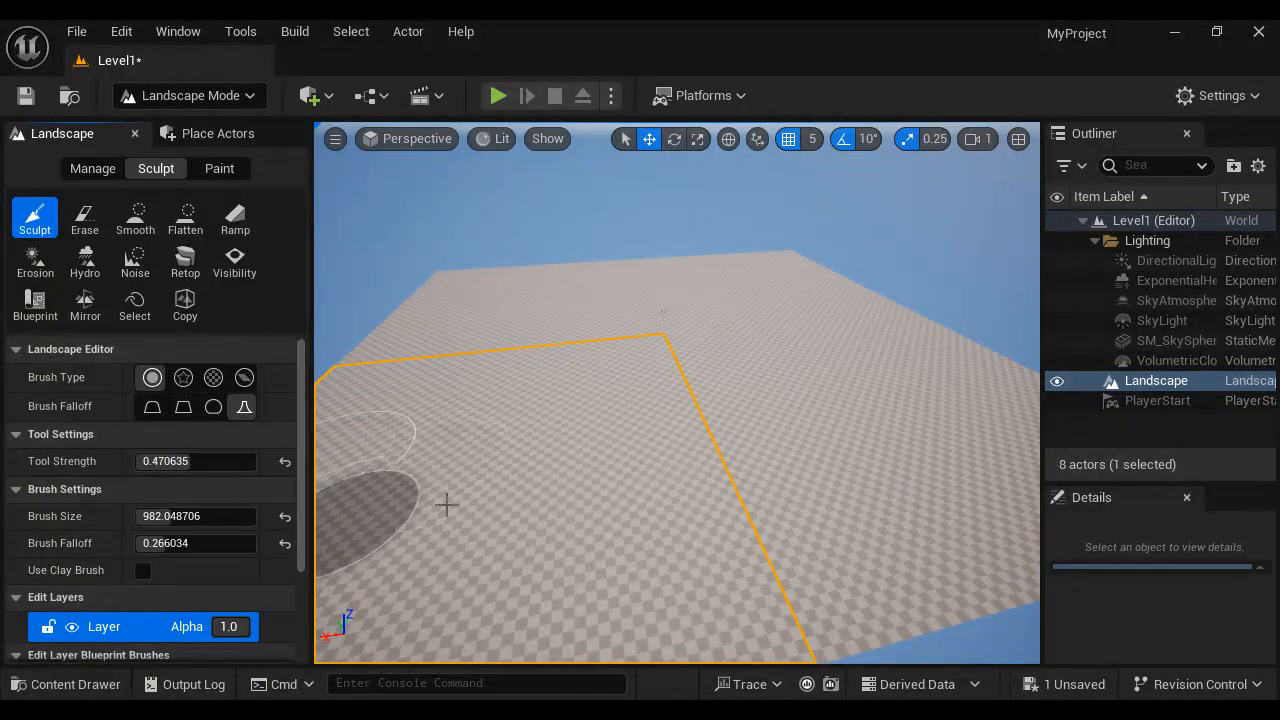
Step: Examine the settings of the Erase, Smooth, Flatten, Ramp, Erosion, Hydro, Noise and Mirror sculpting tools
{"action": "left_click", "coordinate": [85, 218]}
{"action": "left_click", "coordinate": [137, 220]}
{"action": "left_click", "coordinate": [185, 217]}
{"action": "left_click", "coordinate": [237, 220]}
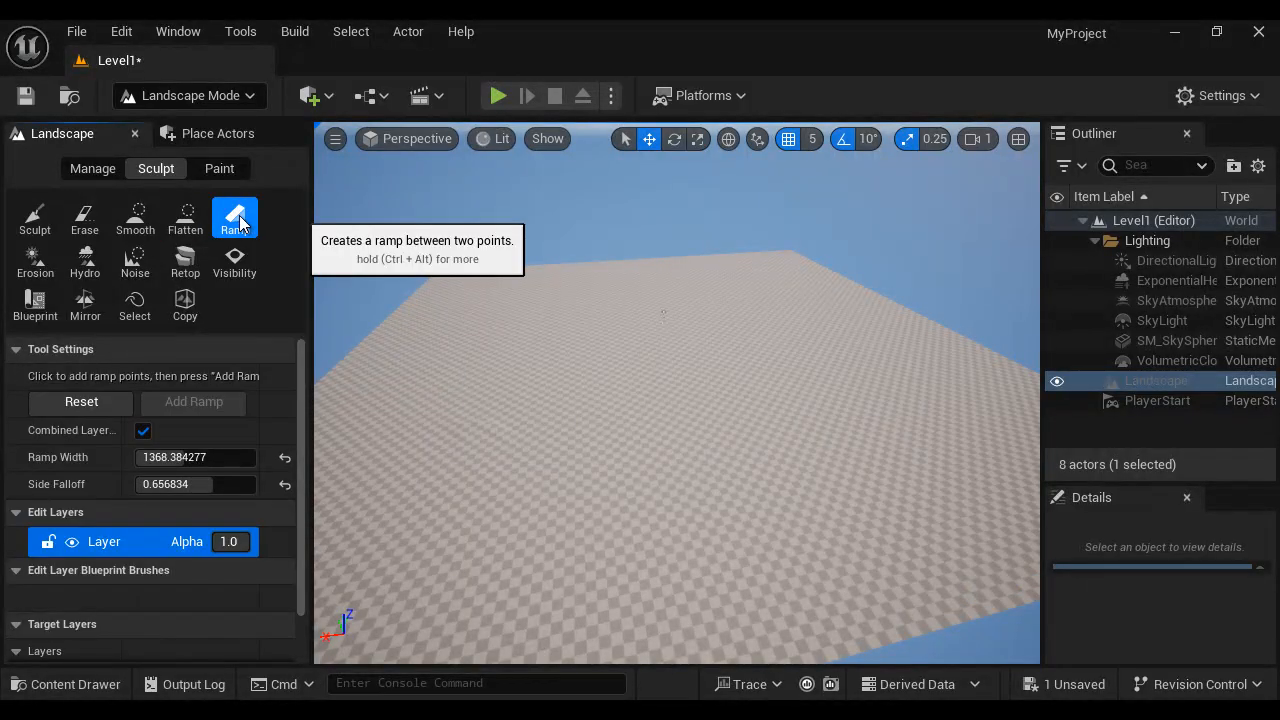
{"action": "left_click", "coordinate": [35, 262]}
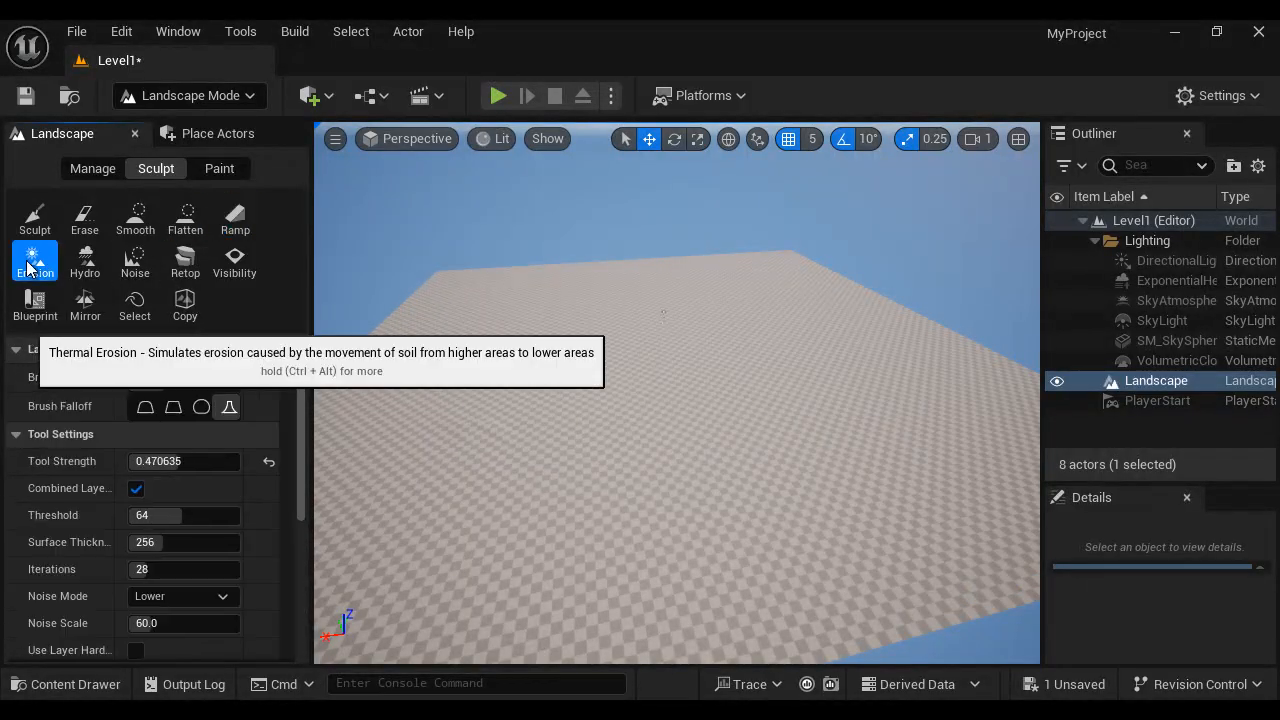
{"action": "left_click", "coordinate": [87, 264]}
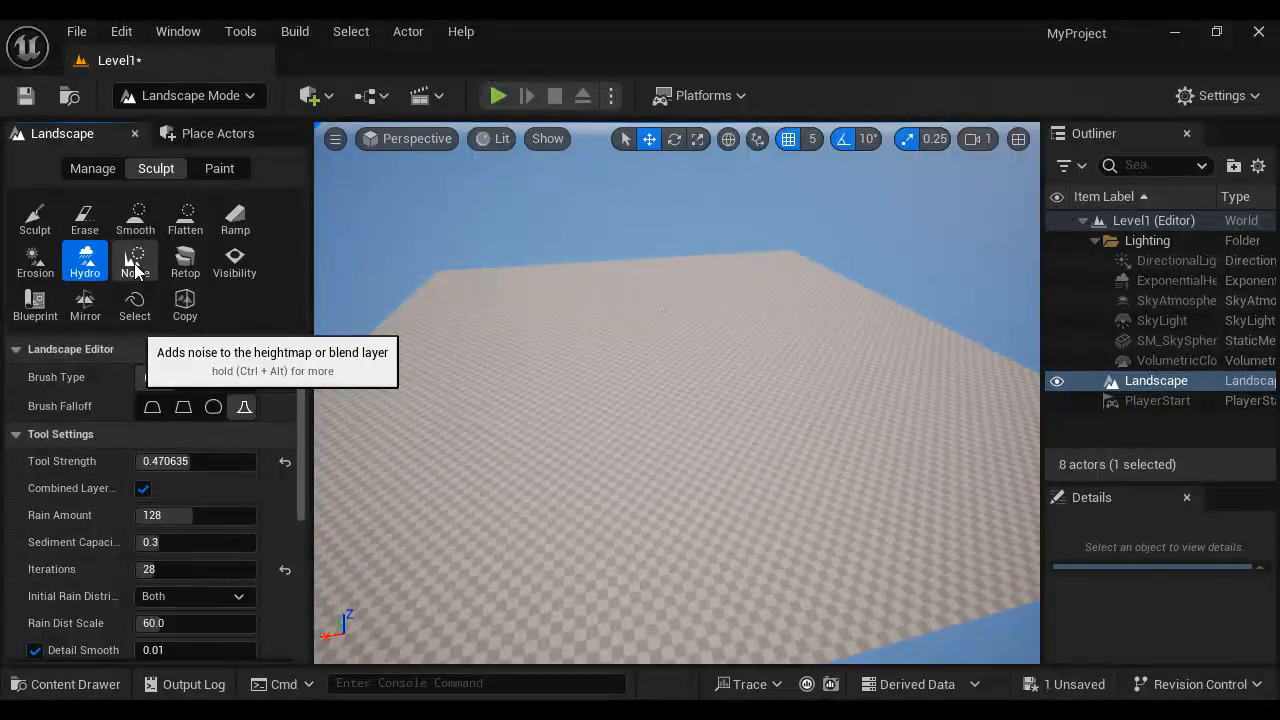
{"action": "left_click", "coordinate": [135, 266]}
{"action": "left_click", "coordinate": [86, 311]}
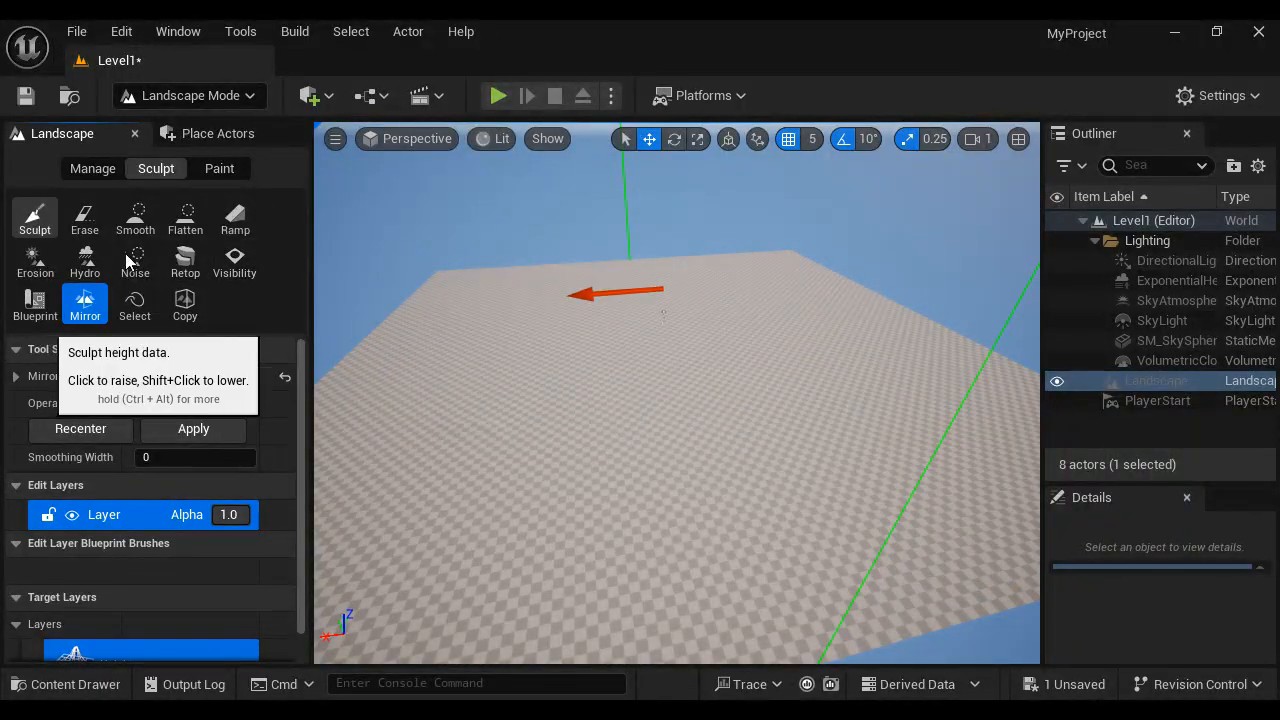
Step: Try to mask out a hole in the landscape with the Visibility tool, and return to the Sculpt tool
{"action": "left_click", "coordinate": [238, 262]}
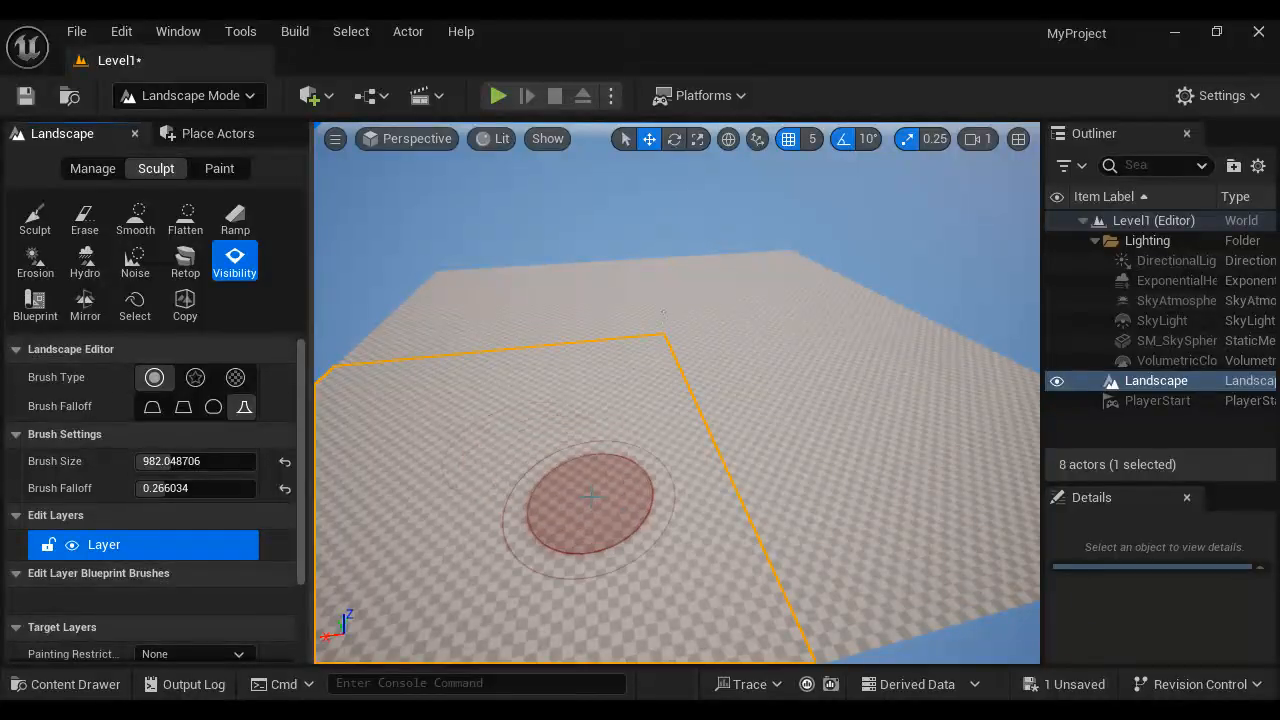
{"action": "scroll", "coordinate": [150, 490], "scroll_direction": "down", "scroll_amount": 3}
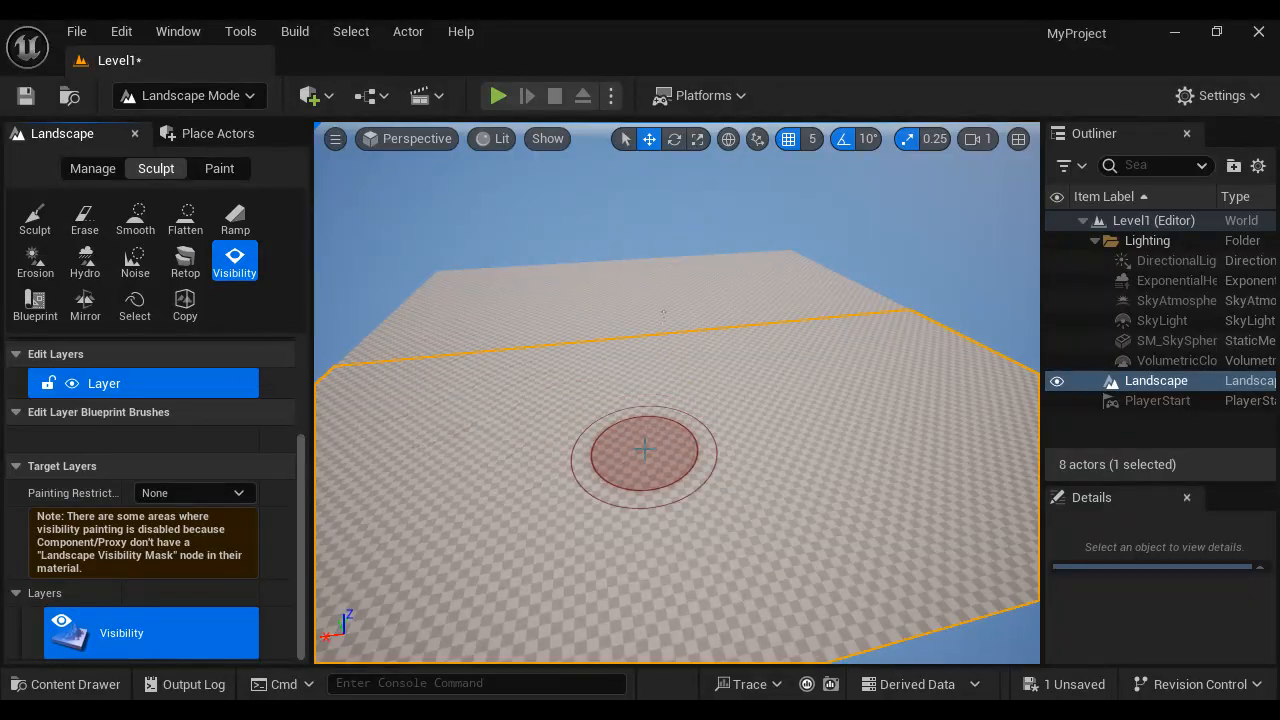
{"action": "mouse_move", "coordinate": [644, 450]}
{"action": "left_mouse_down"}
{"action": "mouse_move", "coordinate": [600, 377]}
{"action": "mouse_move", "coordinate": [529, 463]}
{"action": "mouse_move", "coordinate": [808, 457]}
{"action": "mouse_move", "coordinate": [697, 445]}
{"action": "left_mouse_up"}
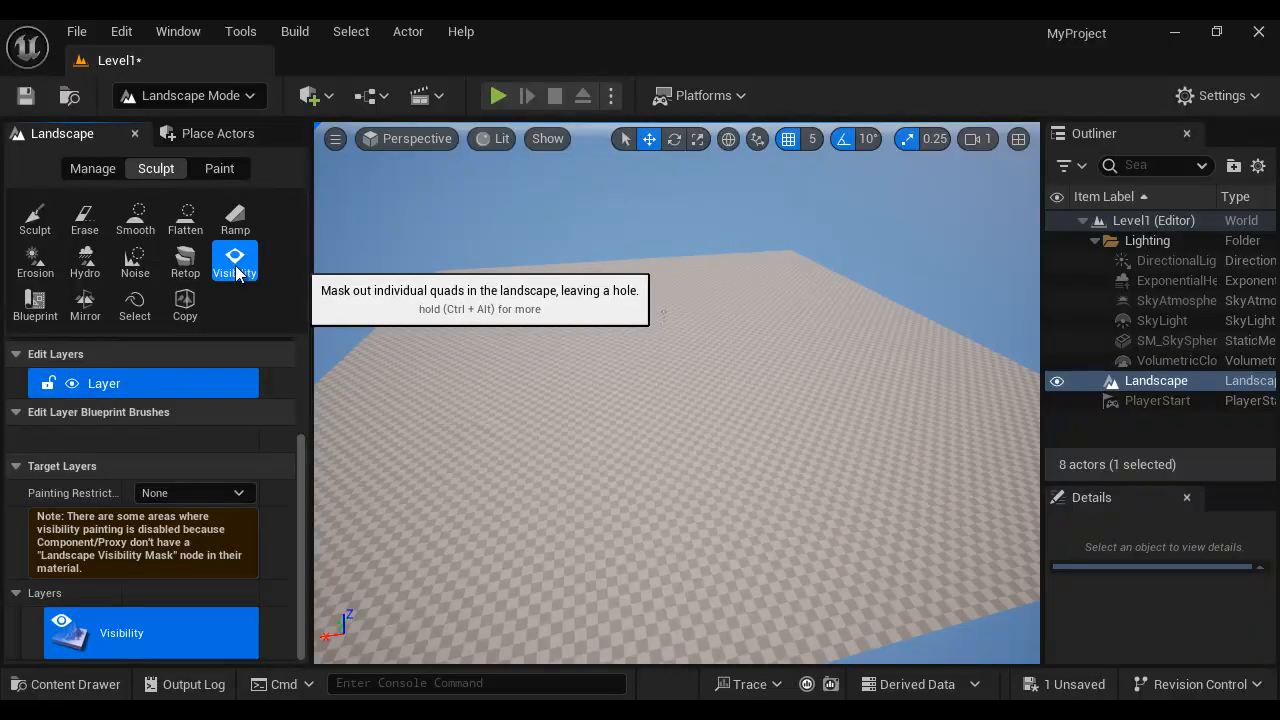
{"action": "left_click", "coordinate": [35, 218]}
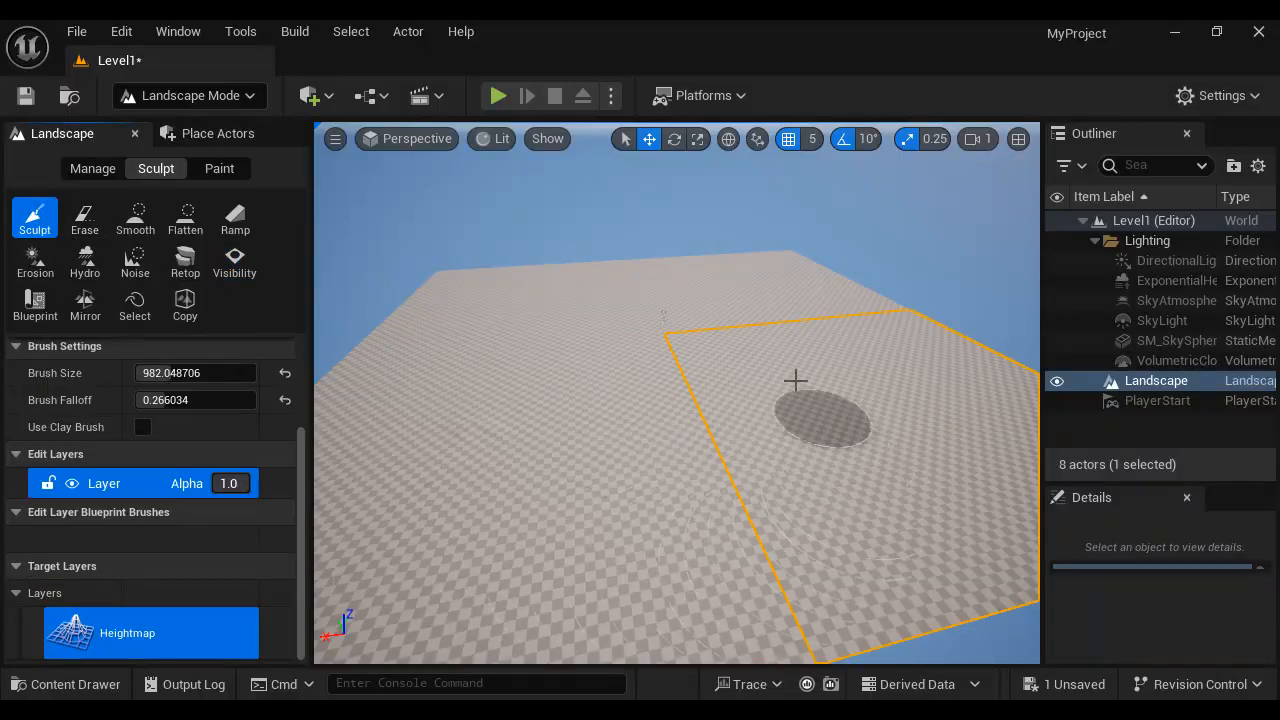
{"action": "scroll", "coordinate": [701, 460], "scroll_direction": "up", "scroll_amount": 4}
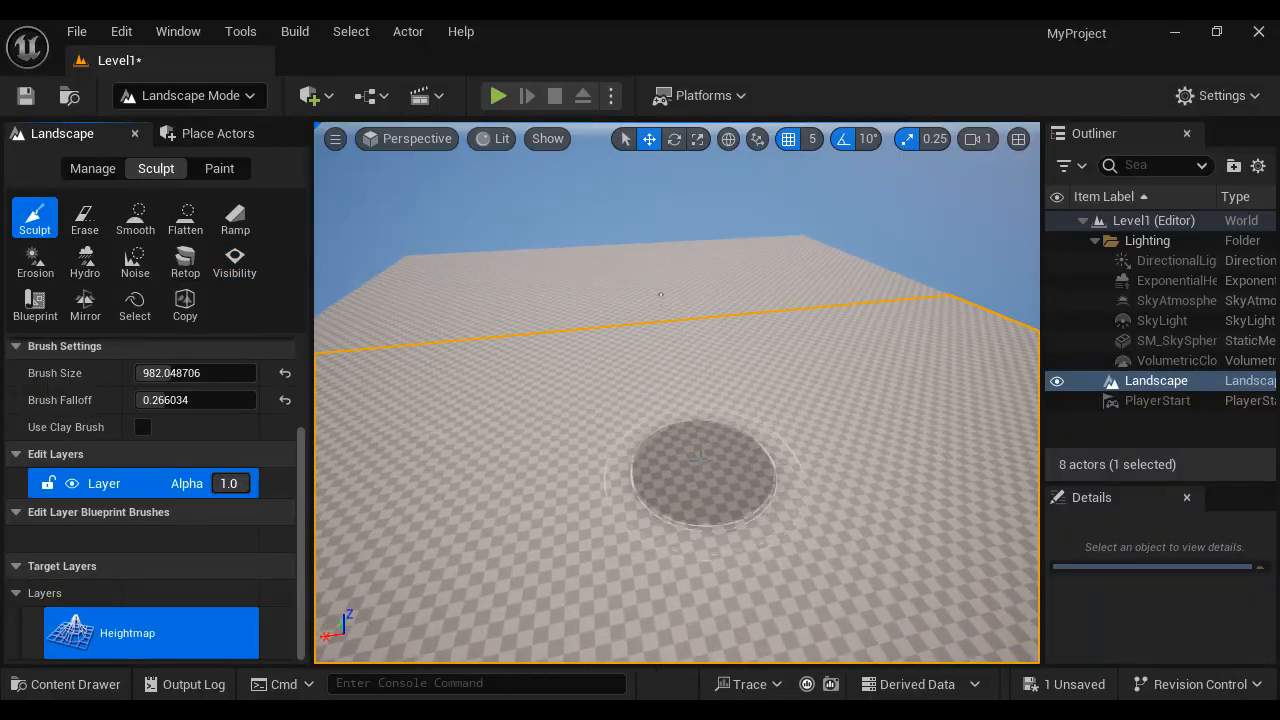